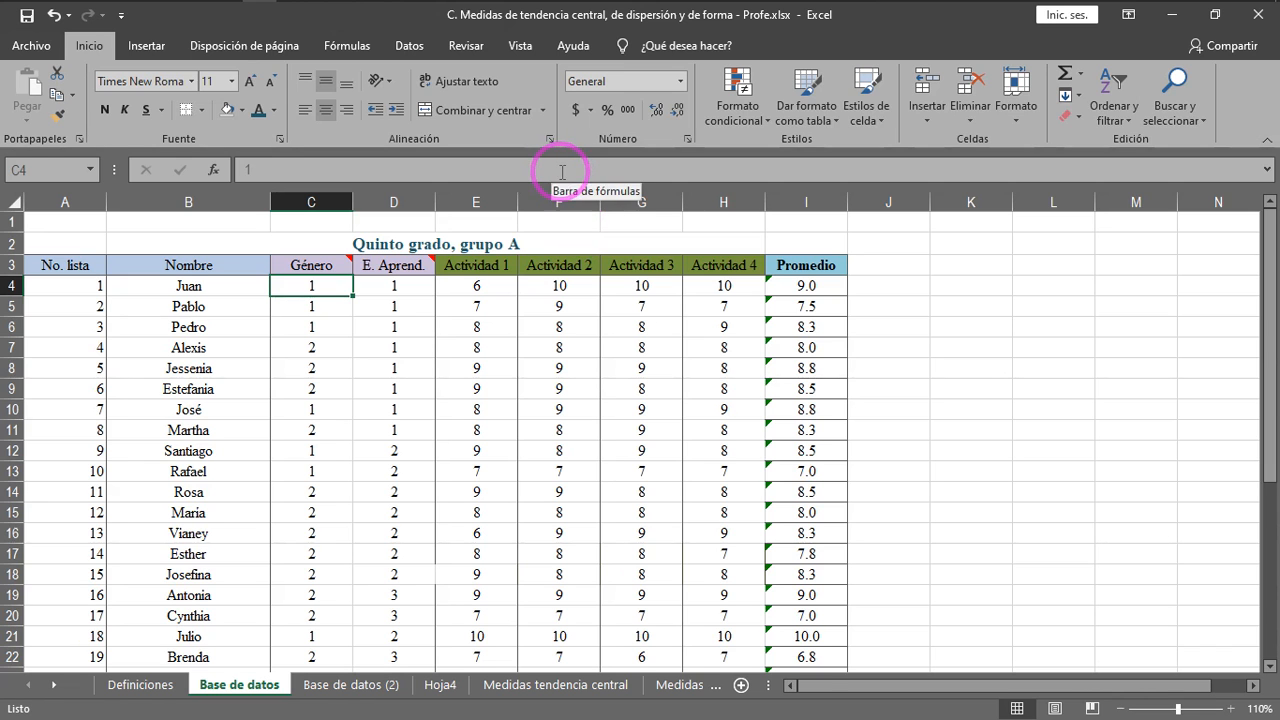
# Step: Check in the Excel add-ins manager whether Herramientas para análisis is enabled, and close it without changes
pyautogui.click(418, 48)
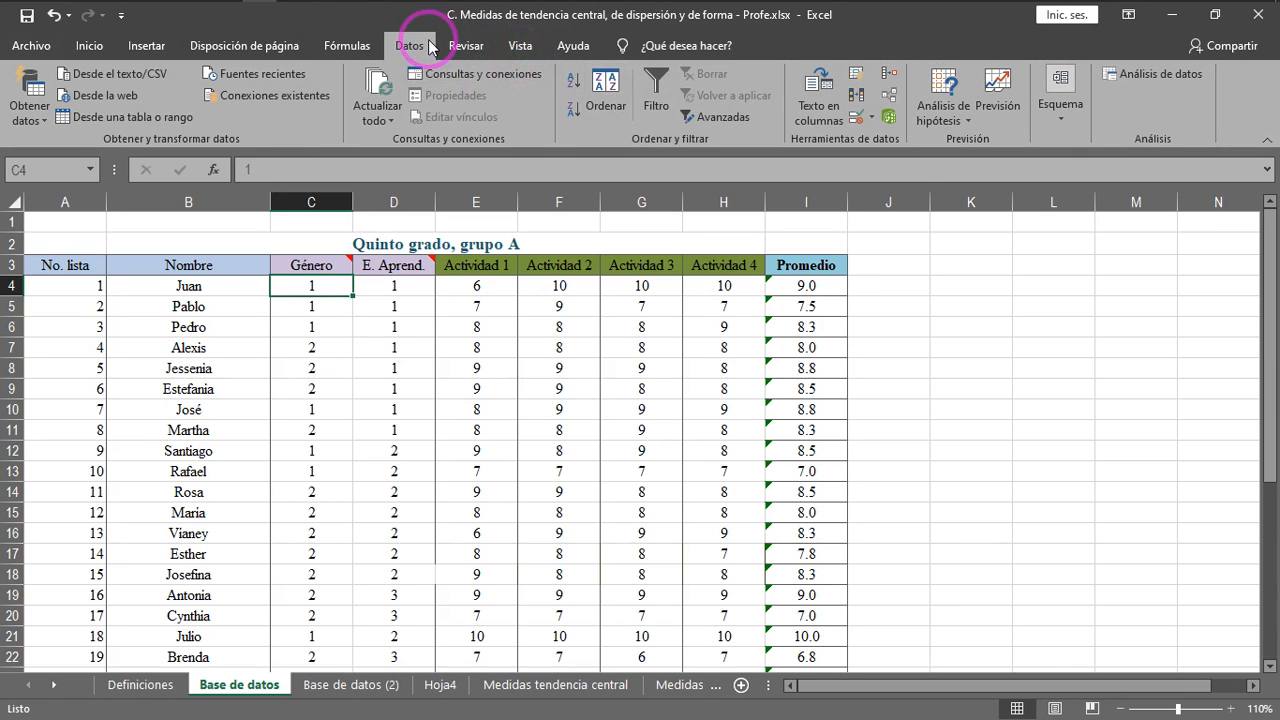
pyautogui.click(43, 44)
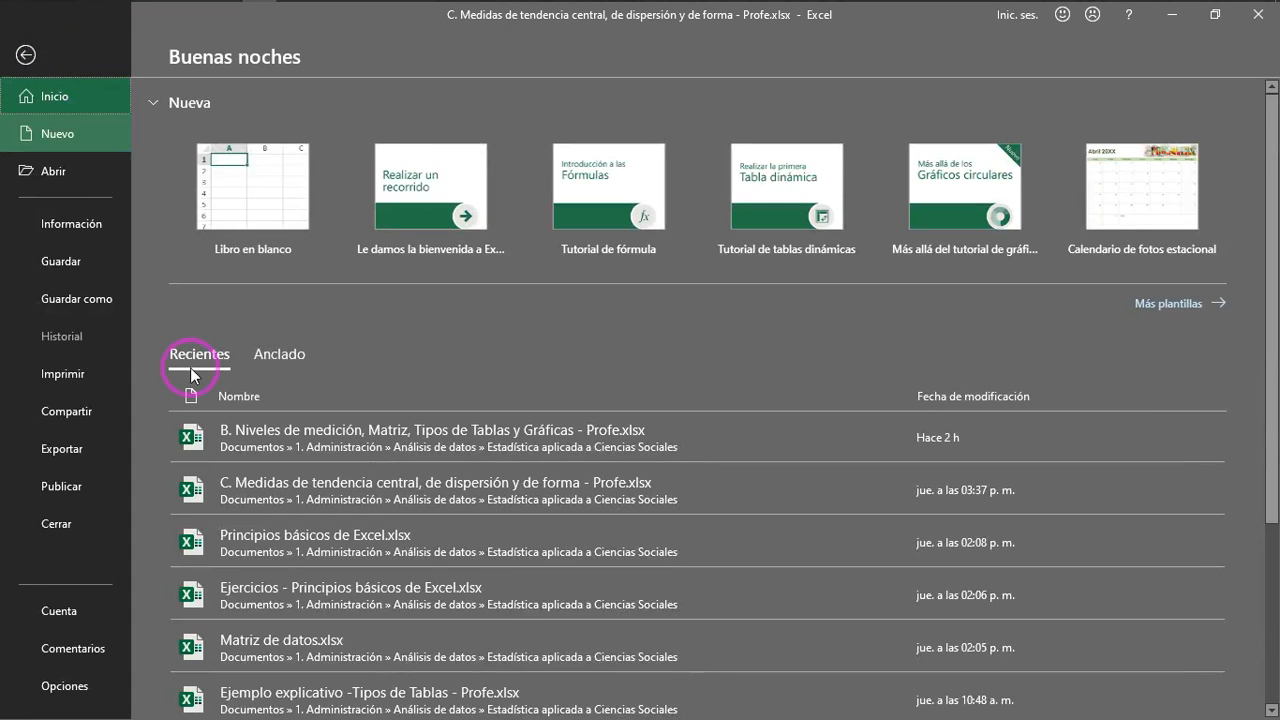
pyautogui.click(52, 684)
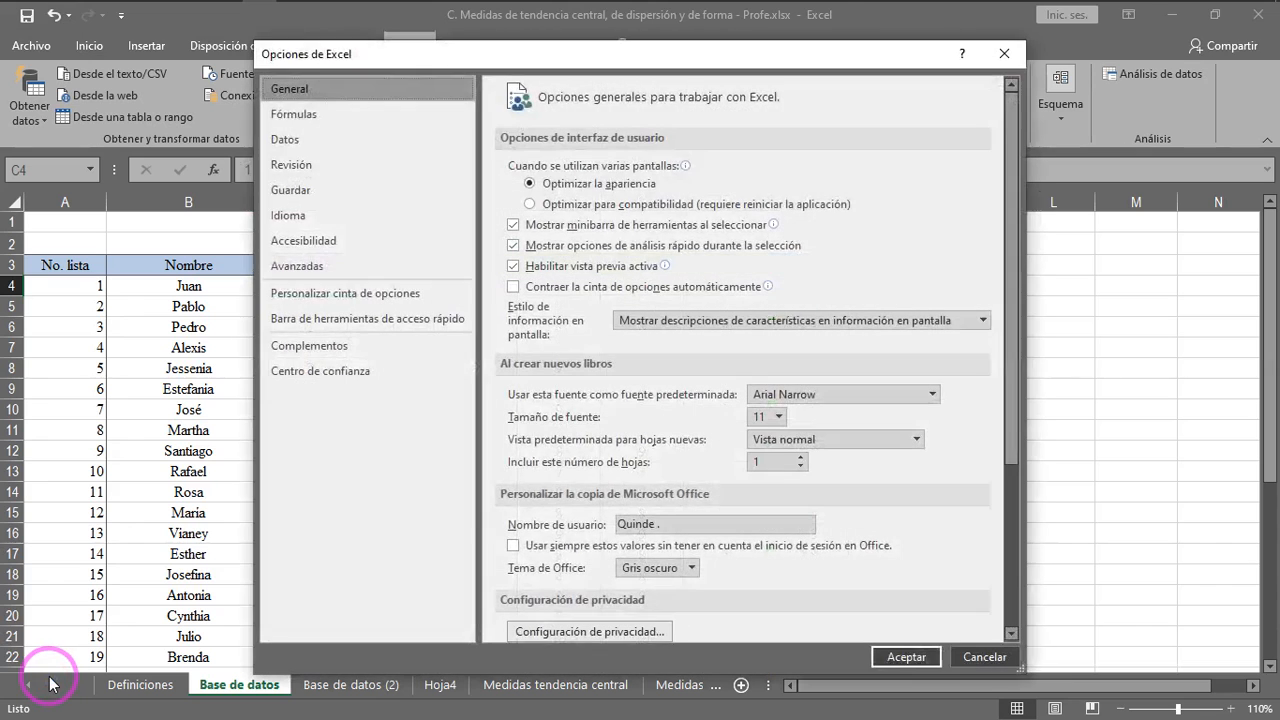
pyautogui.click(296, 348)
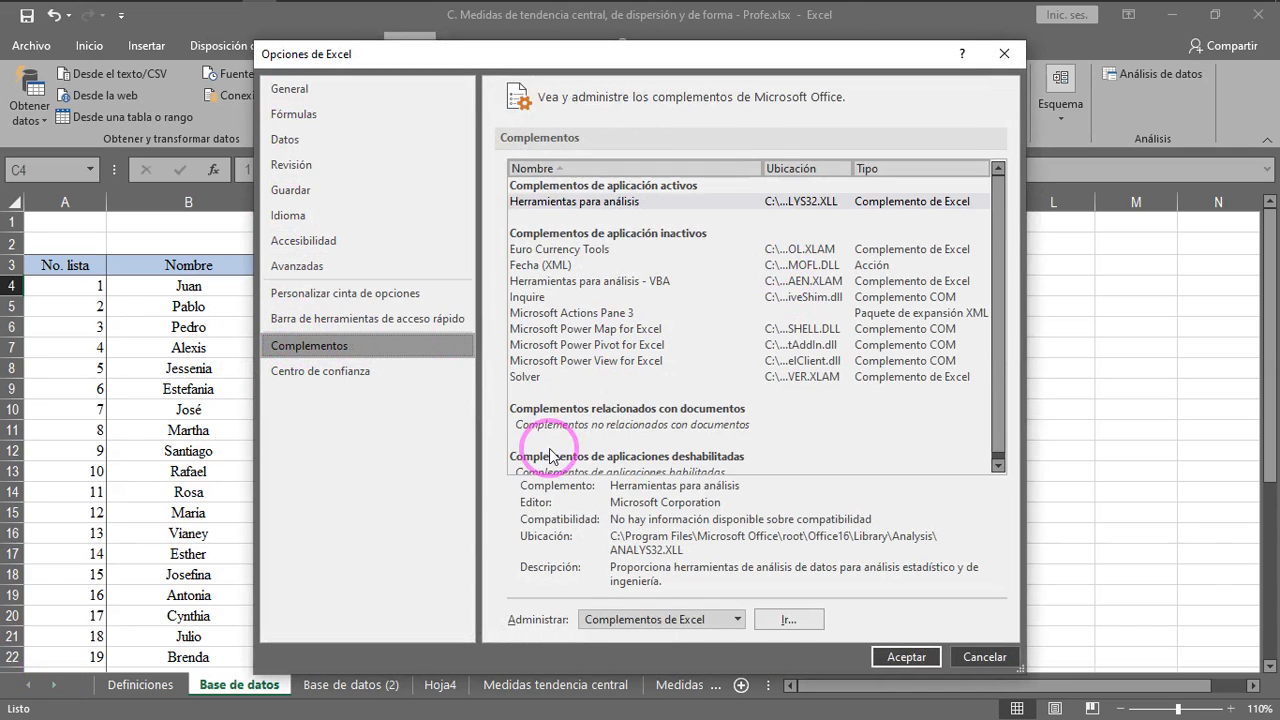
pyautogui.click(738, 620)
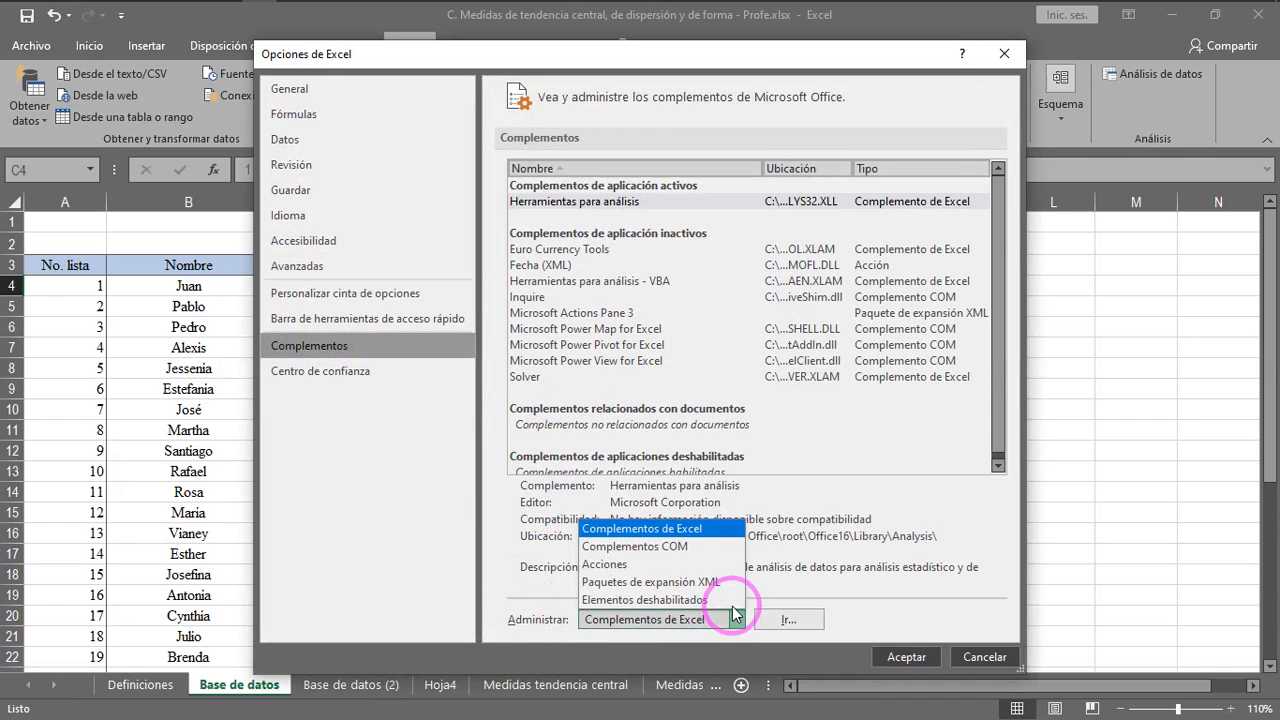
pyautogui.click(665, 535)
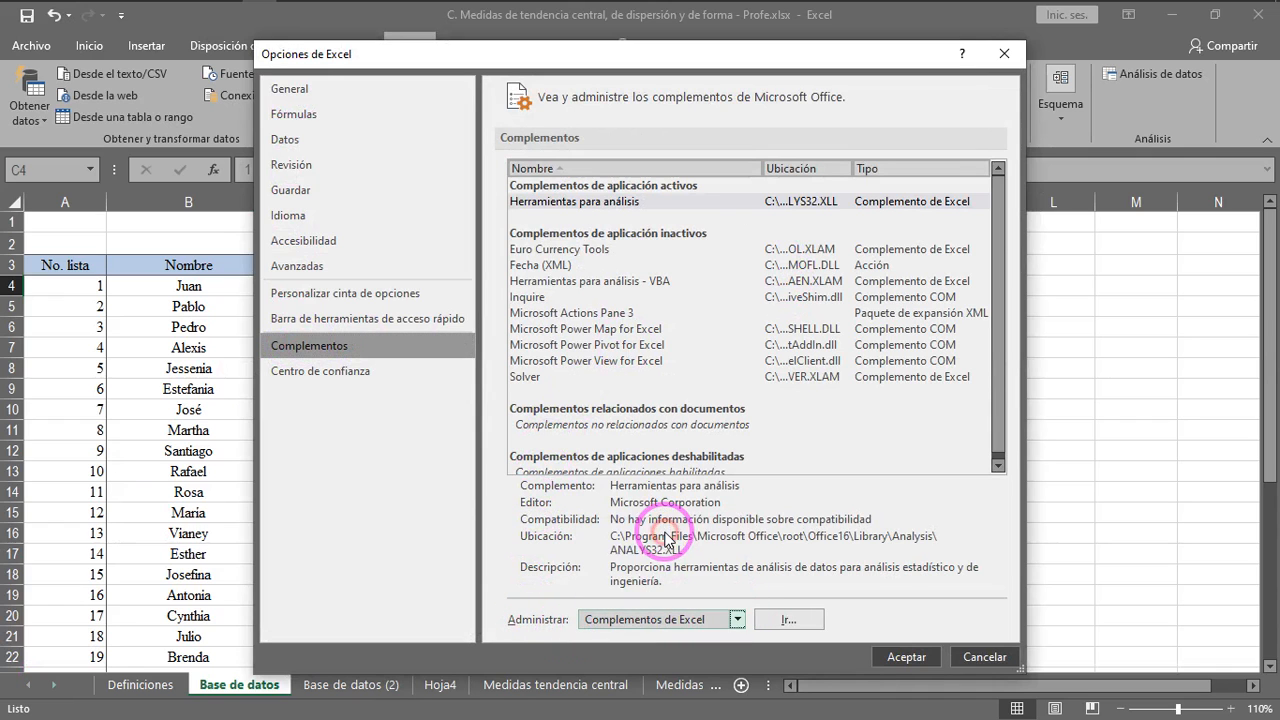
pyautogui.click(788, 622)
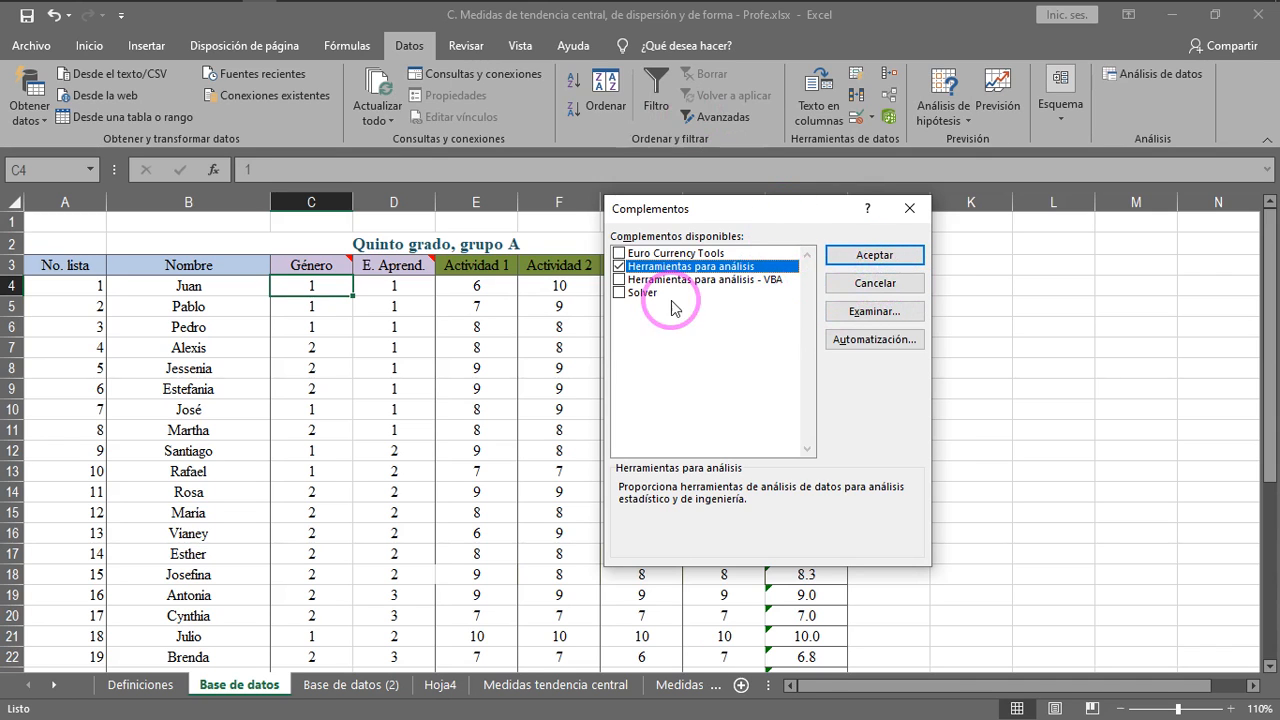
pyautogui.click(874, 284)
# Step: Look over the Quinto grado, grupo A table and switch to the Base de datos (2) sheet
pyautogui.click(638, 367)
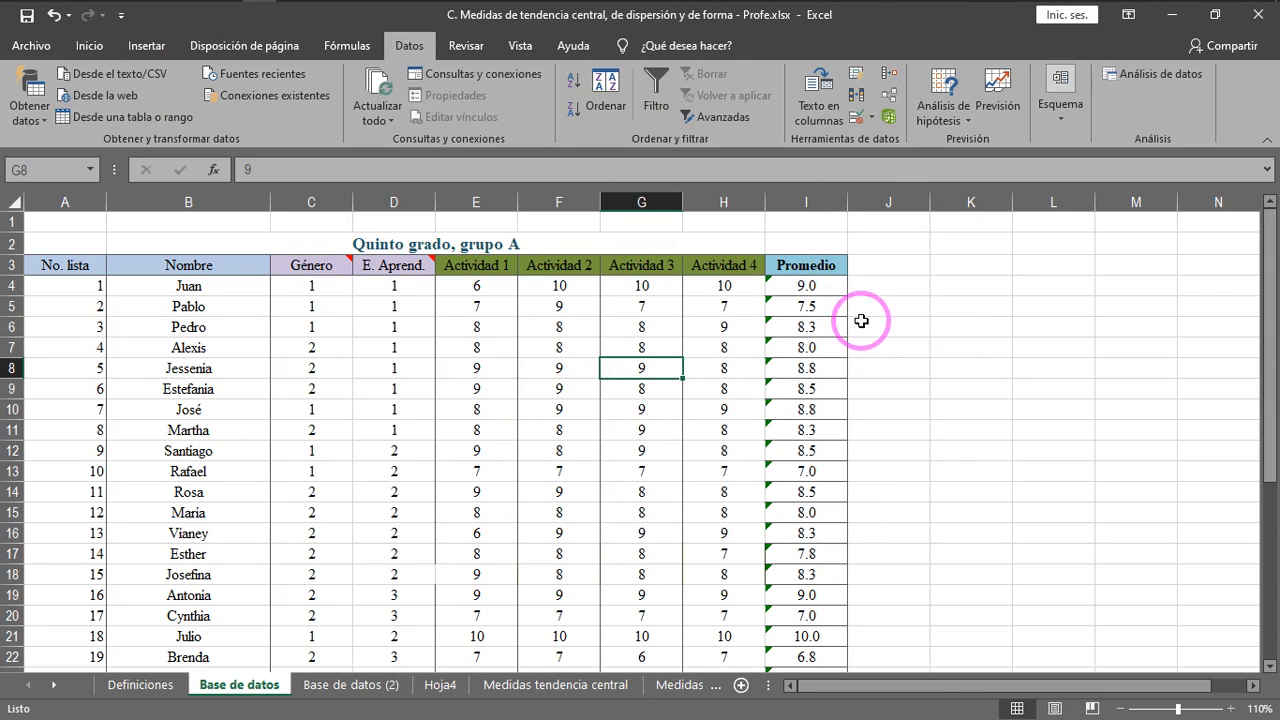
pyautogui.click(414, 248)
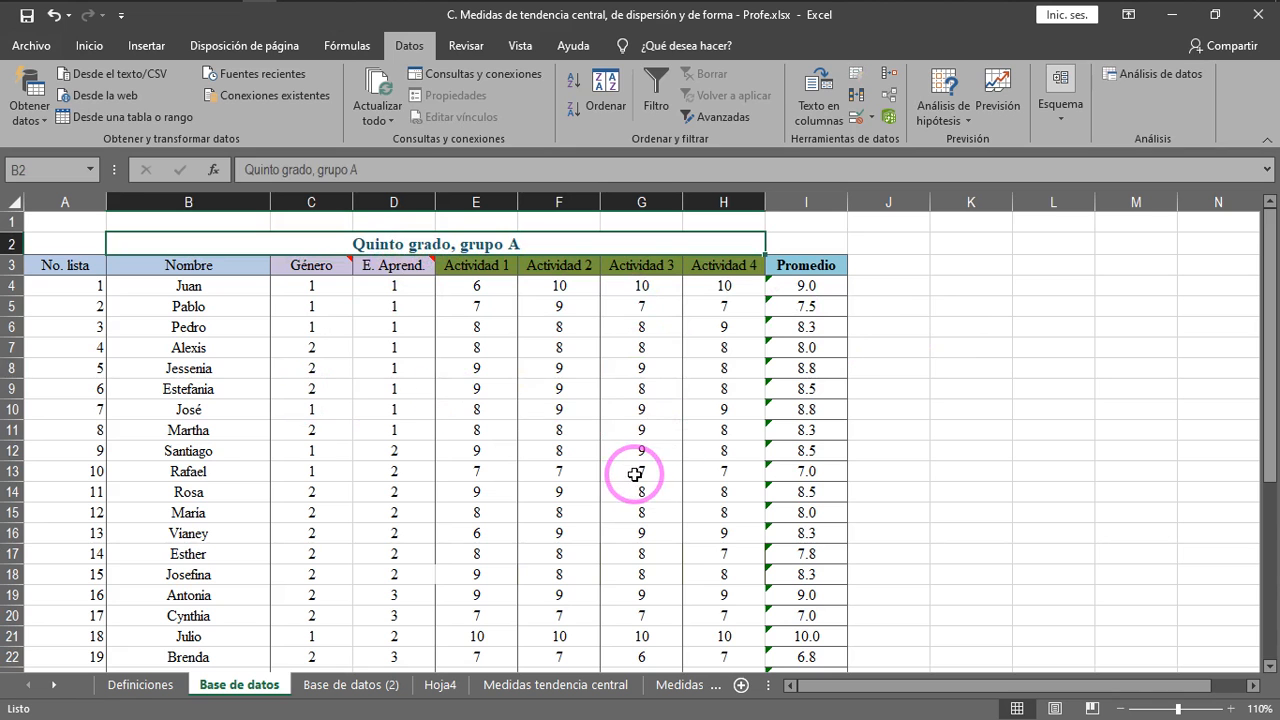
pyautogui.click(384, 685)
pyautogui.scroll(4, 500, 460)
pyautogui.click(795, 347)
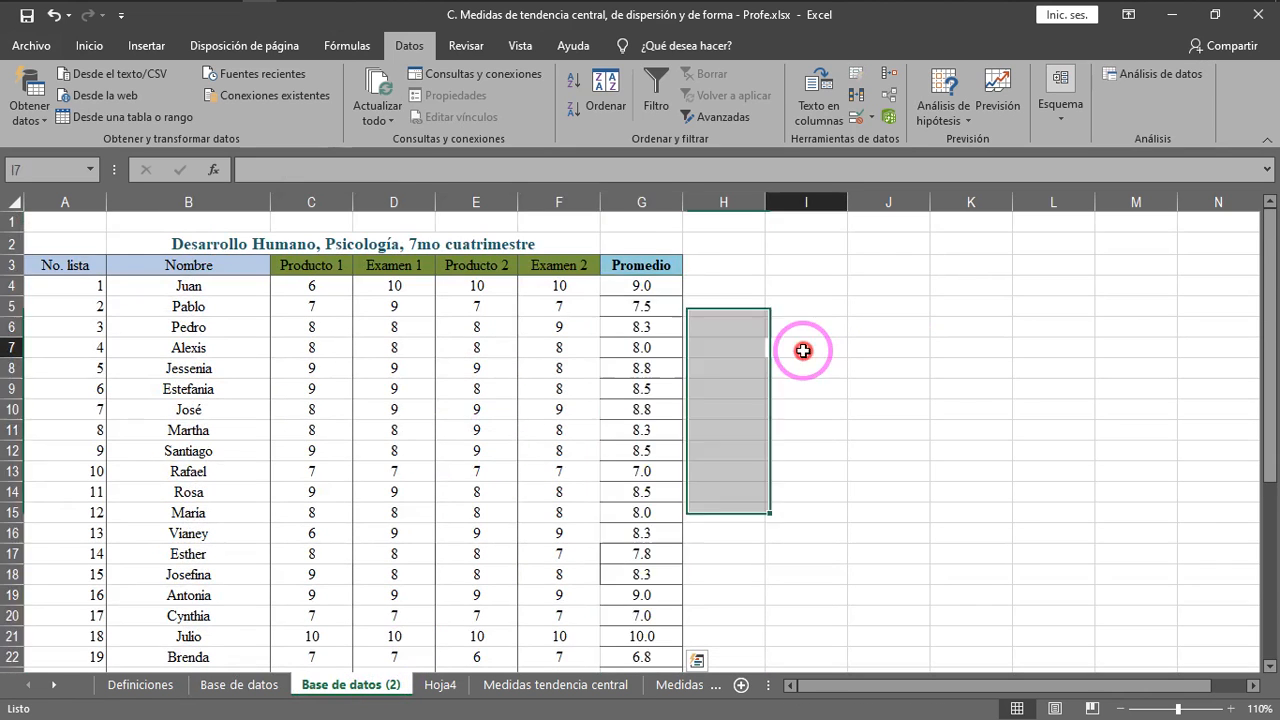
# Step: Examine the Desarrollo Humano table's title, the first student's product and exam grades, and the Promedio formula
pyautogui.click(318, 240)
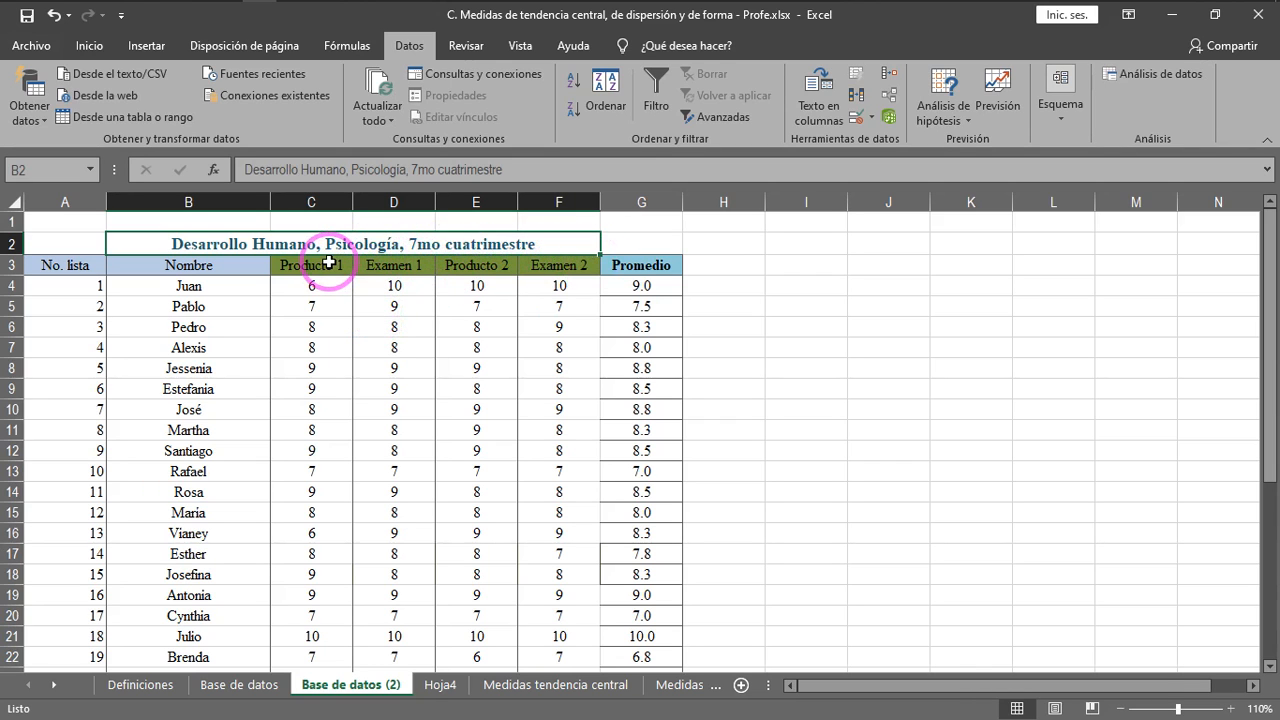
pyautogui.click(308, 285)
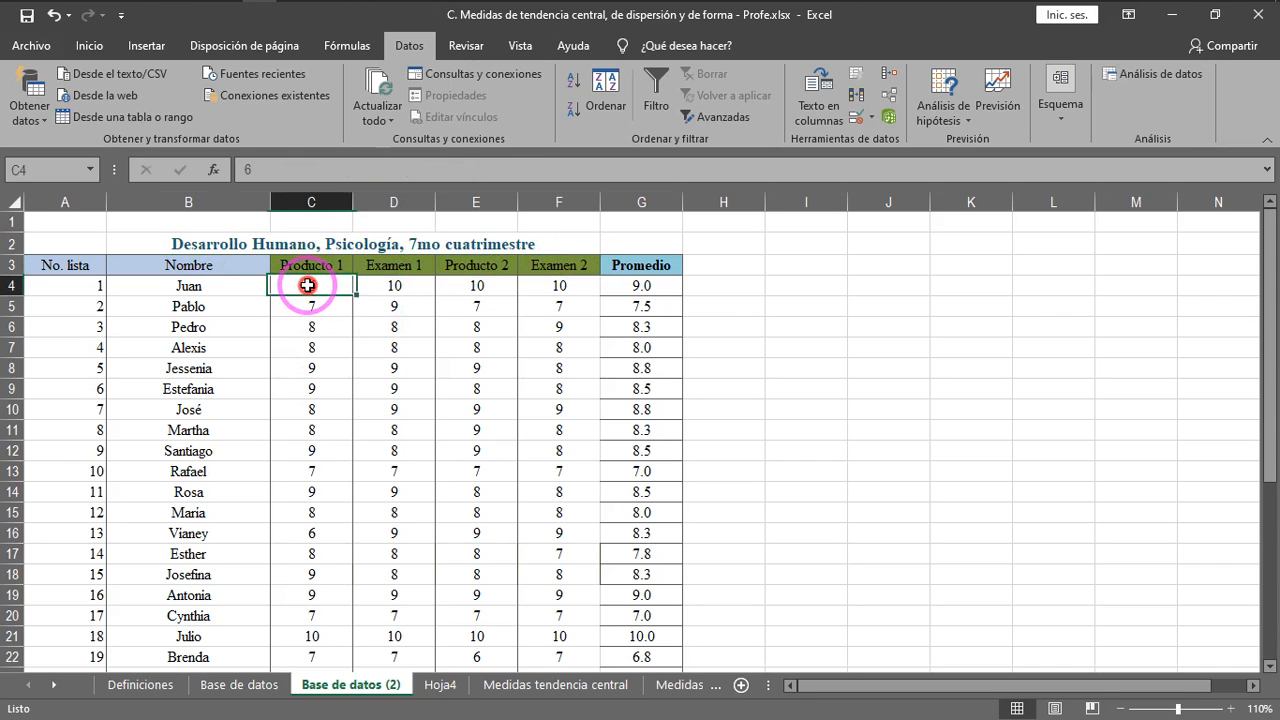
pyautogui.moveTo(308, 285)
pyautogui.mouseDown()
pyautogui.moveTo(470, 285)
pyautogui.moveTo(322, 285)
pyautogui.mouseUp()
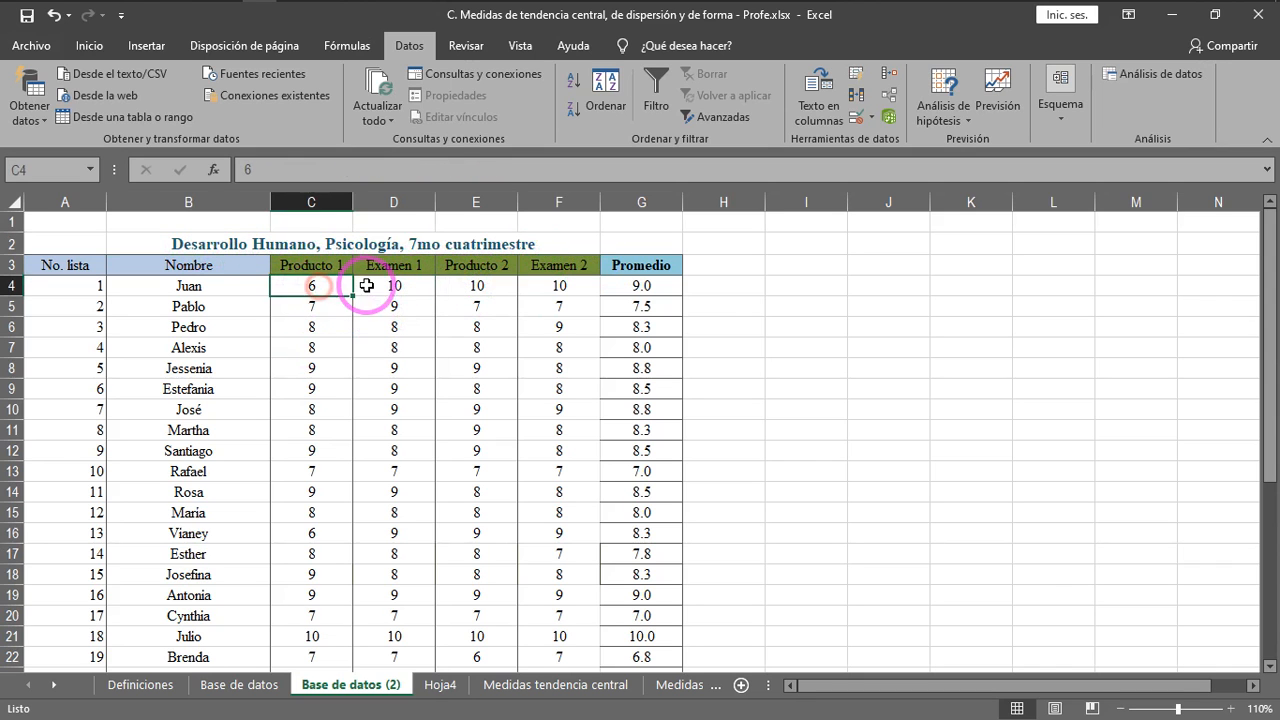
pyautogui.click(402, 289)
pyautogui.click(474, 291)
pyautogui.click(634, 291)
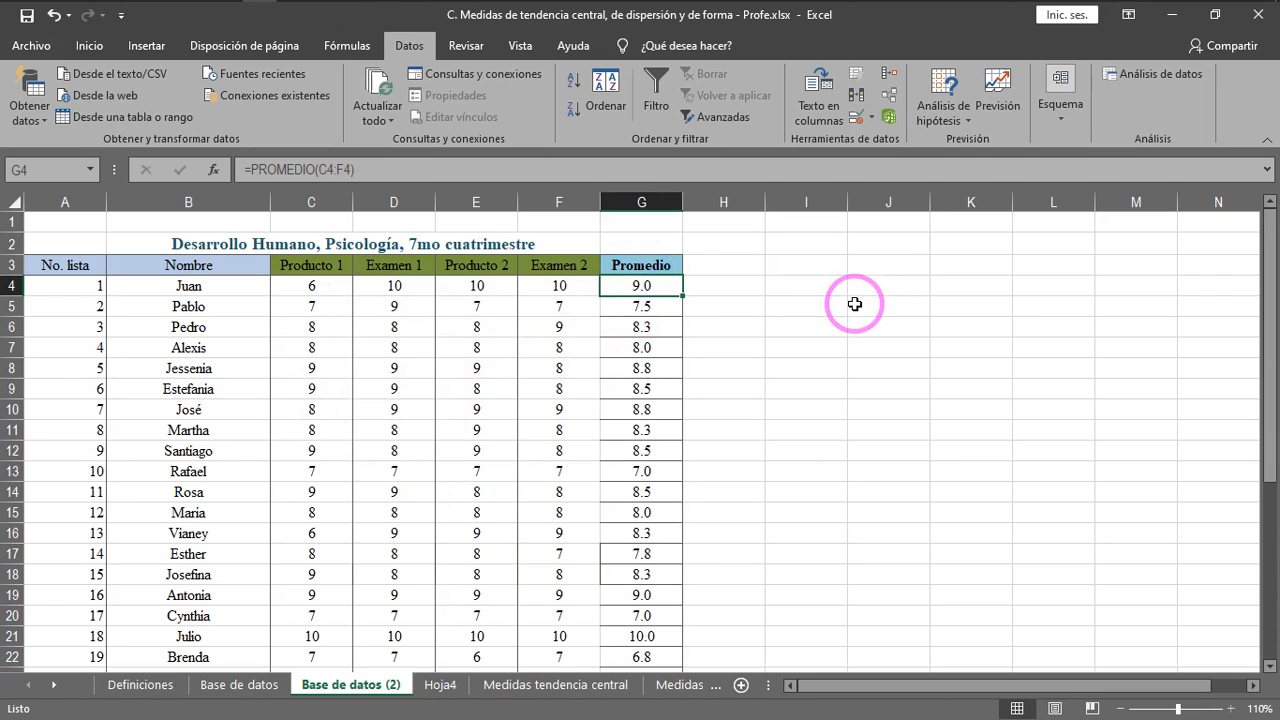
pyautogui.click(757, 290)
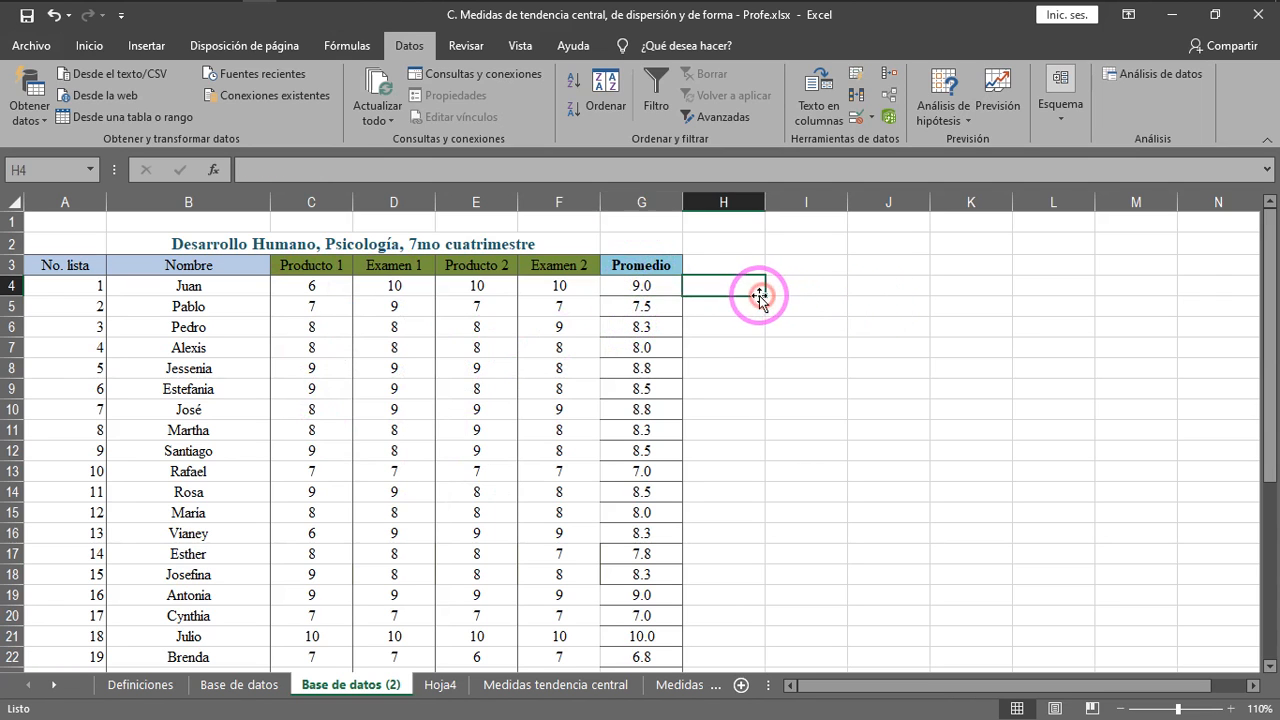
pyautogui.click(647, 265)
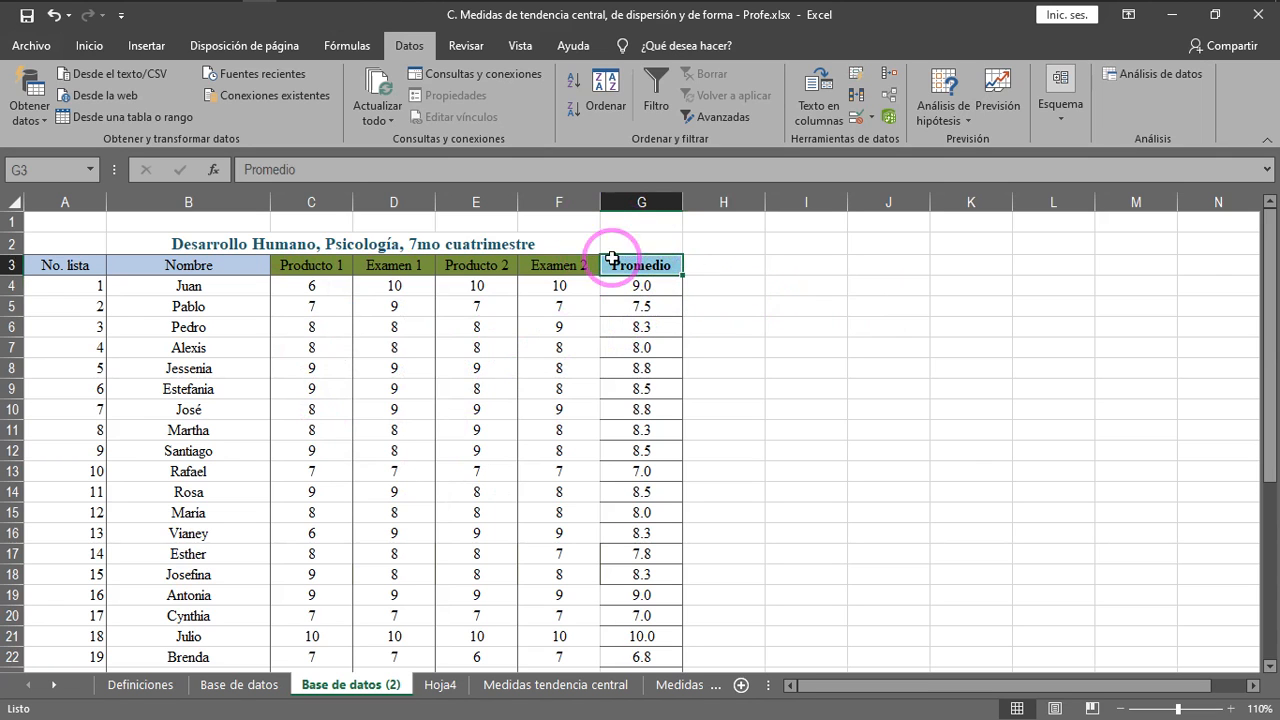
# Step: Copy all the Promedio values in G4:G32 of the Base de datos (2) sheet
pyautogui.click(649, 288)
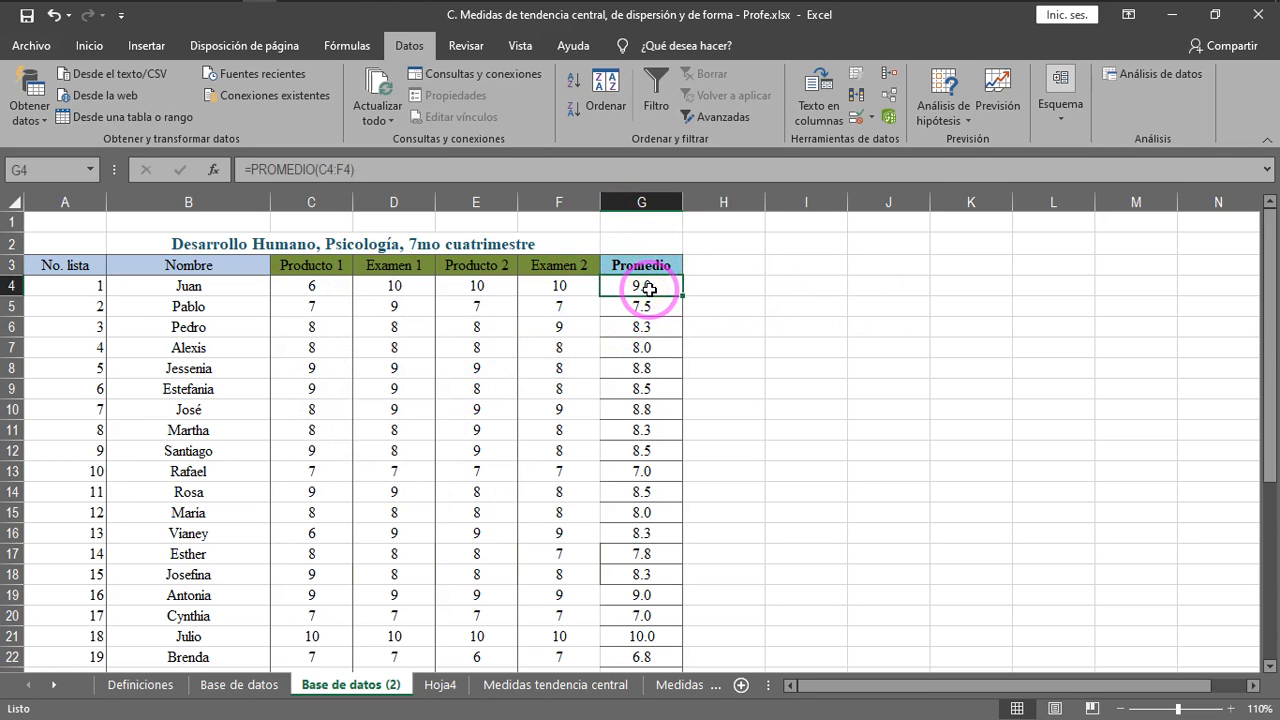
pyautogui.hotkey('ctrl', 'shift', 'Down')
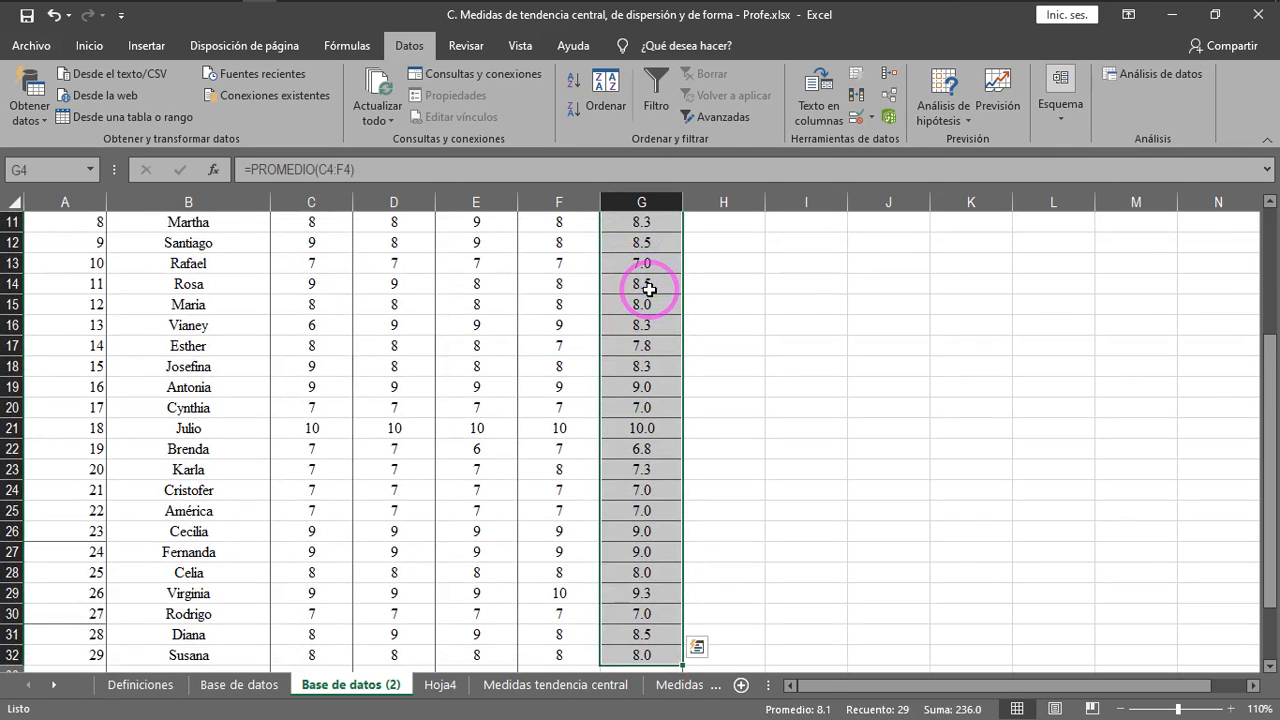
pyautogui.hotkey('ctrl', 'c')
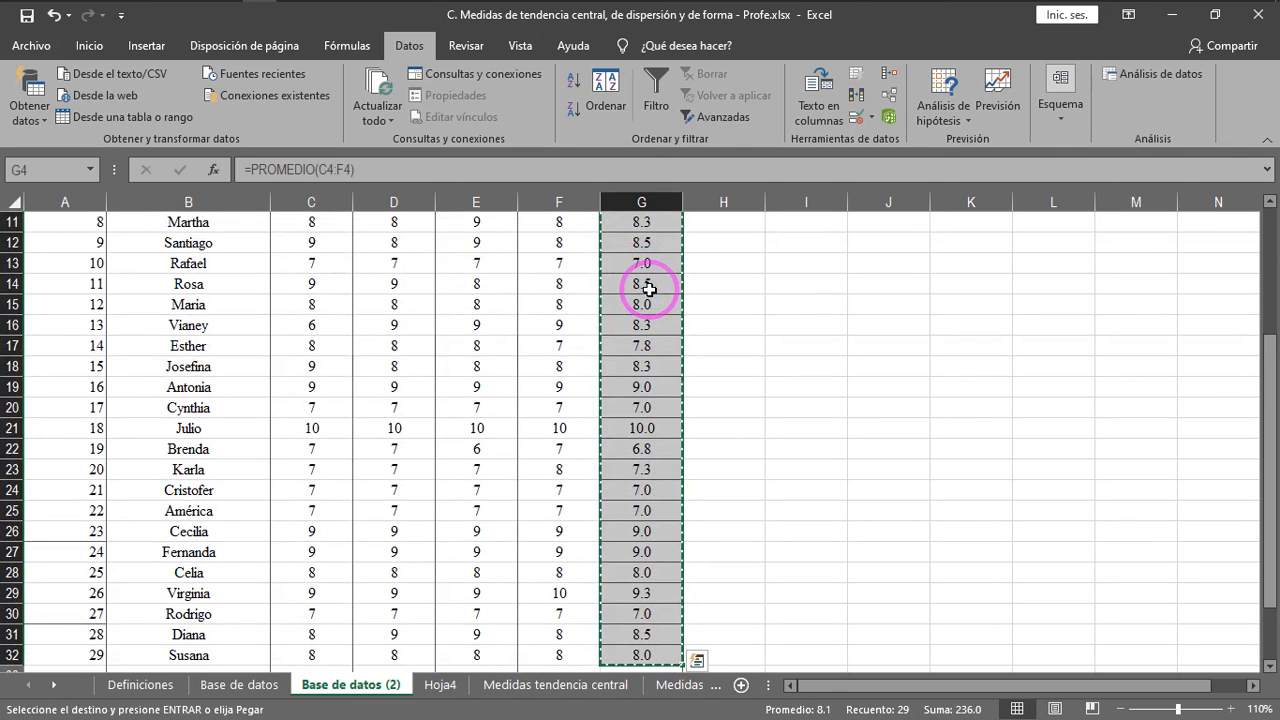
# Step: Paste the copied averages as values only into the Hoja4 sheet, starting at cell A1
pyautogui.click(433, 688)
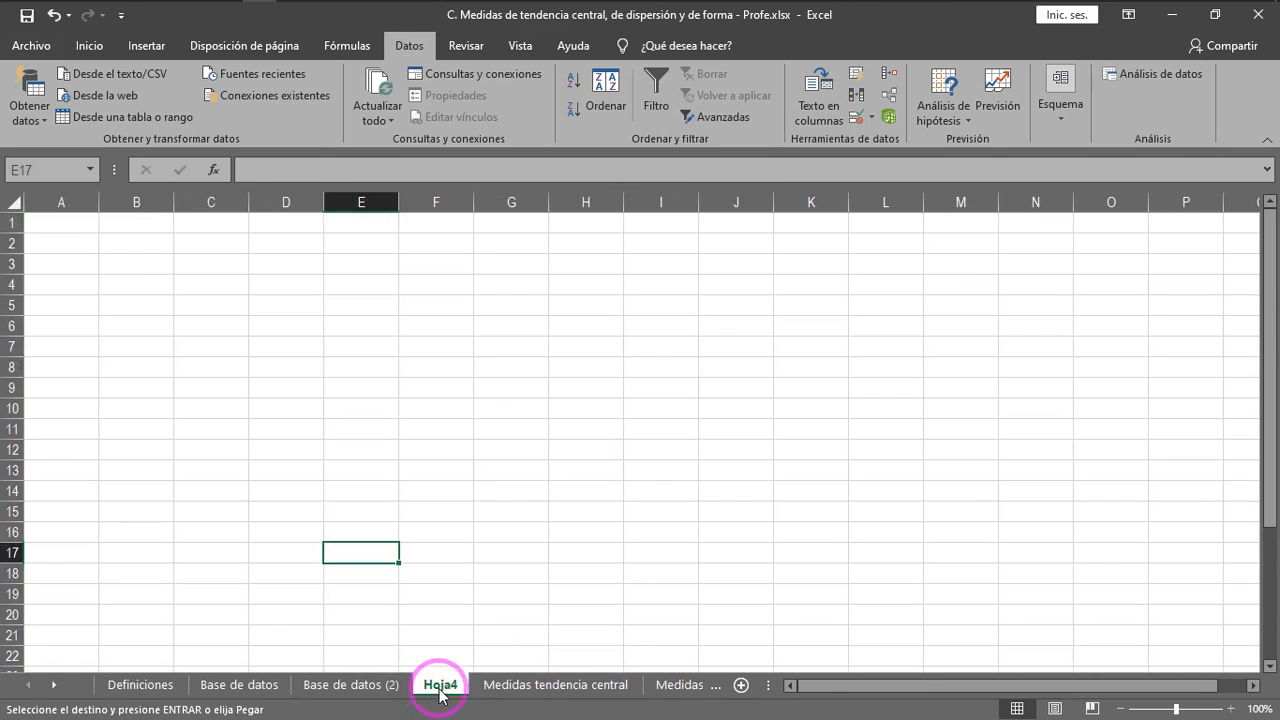
pyautogui.click(117, 249)
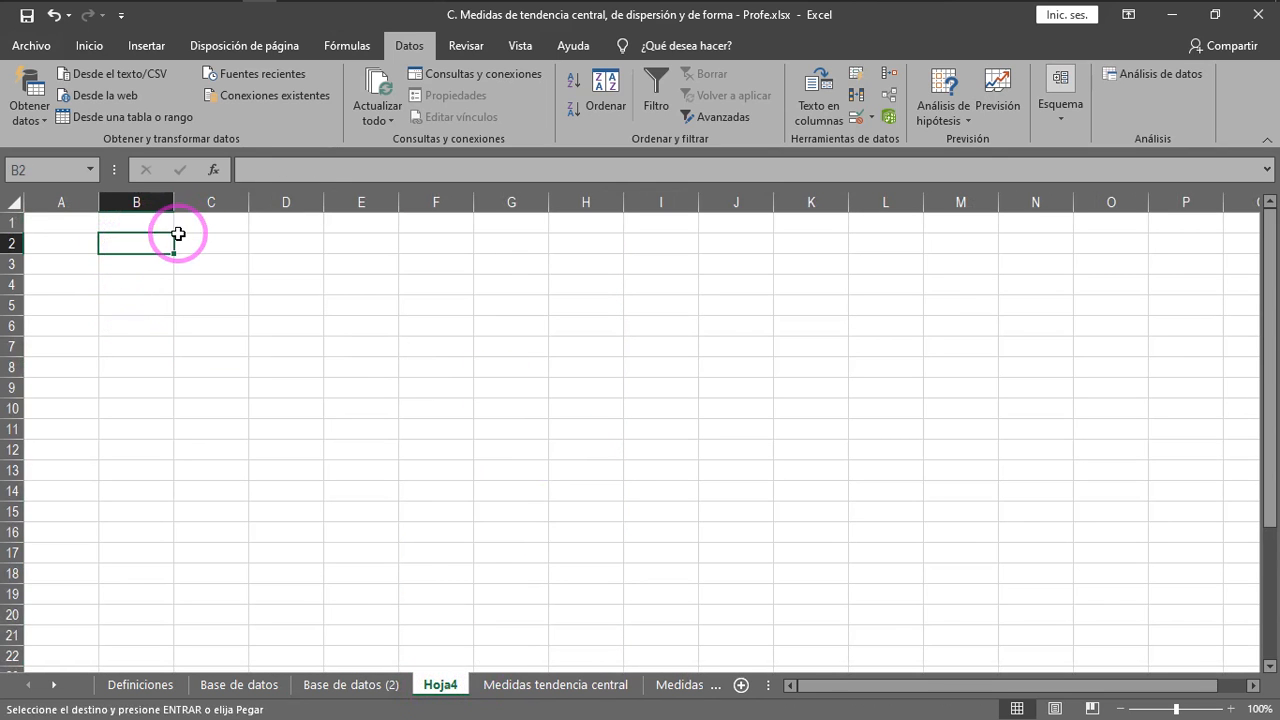
pyautogui.click(78, 247)
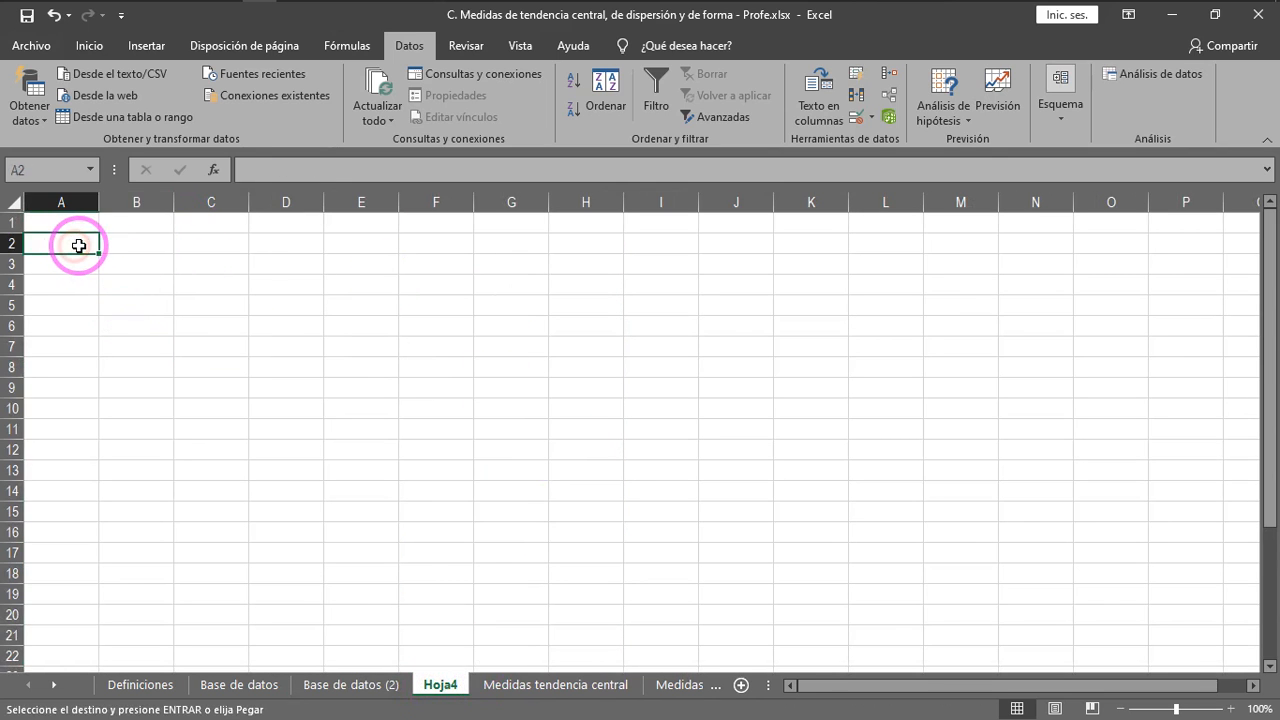
pyautogui.click(75, 224)
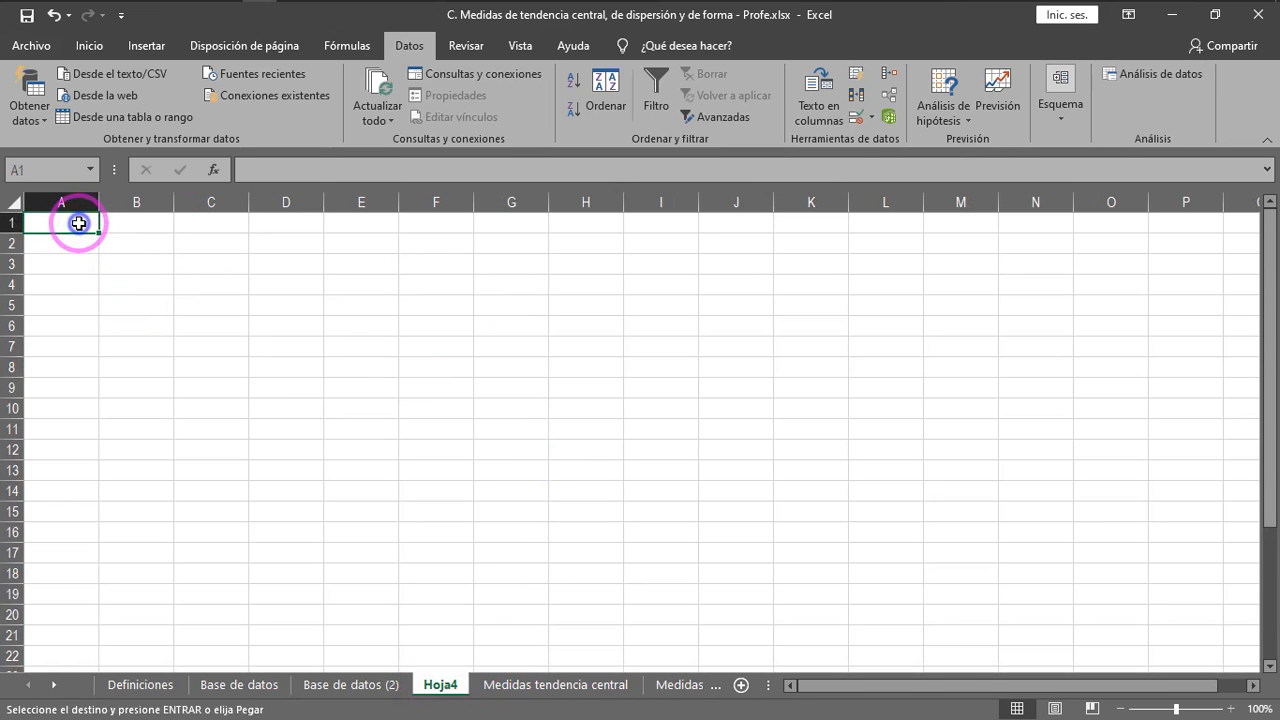
pyautogui.rightClick(78, 223)
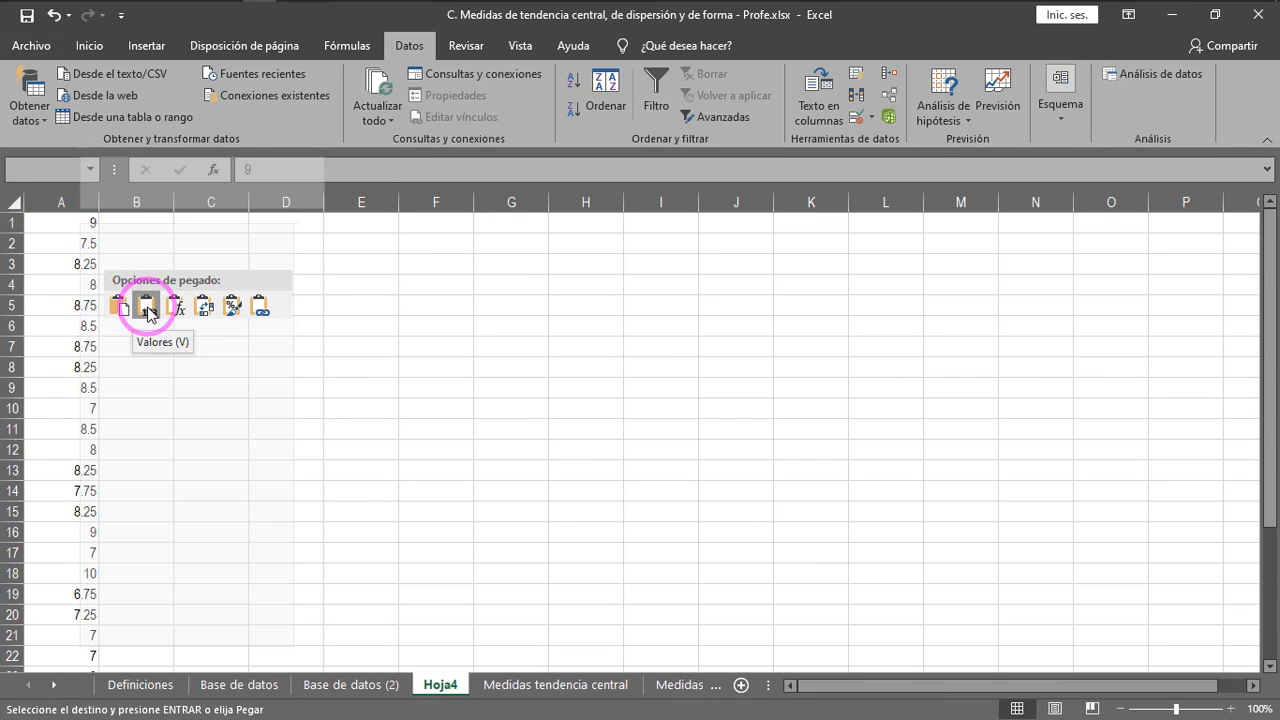
pyautogui.click(148, 310)
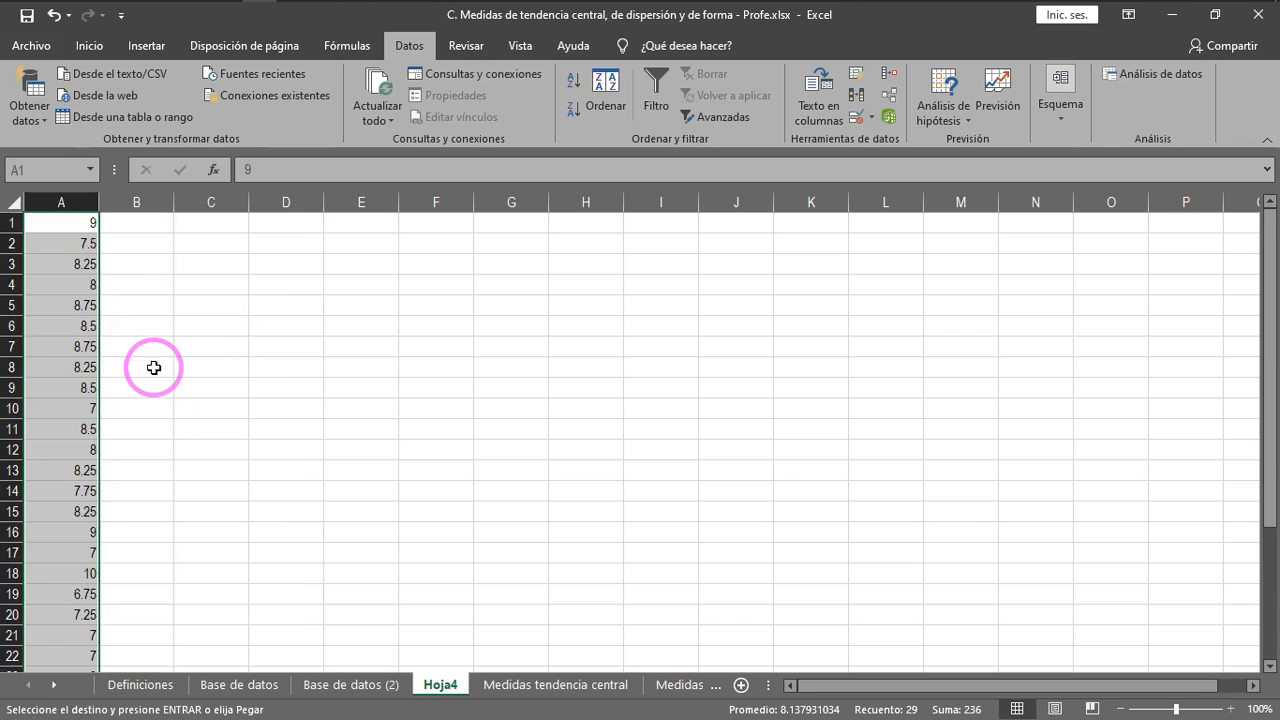
pyautogui.scroll(-6, 154, 368)
pyautogui.scroll(6, 154, 368)
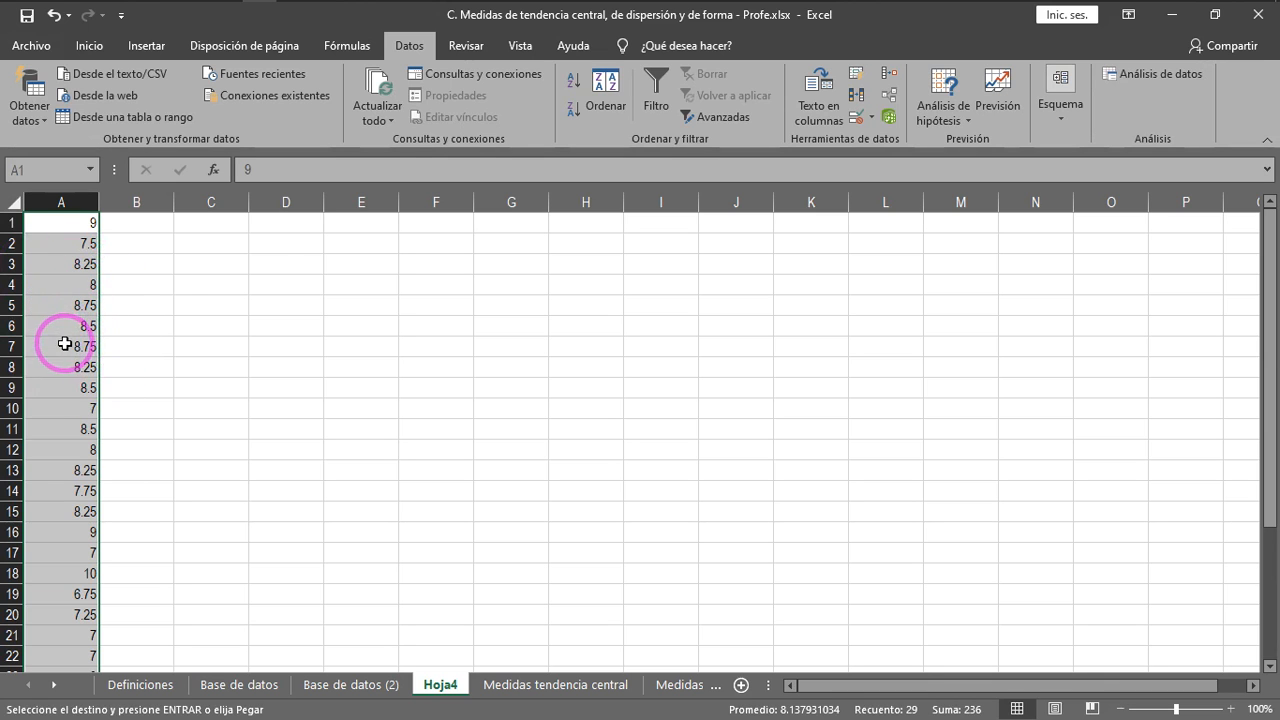
# Step: Sort the pasted averages in column A of Hoja4 from smallest to largest
pyautogui.click(80, 41)
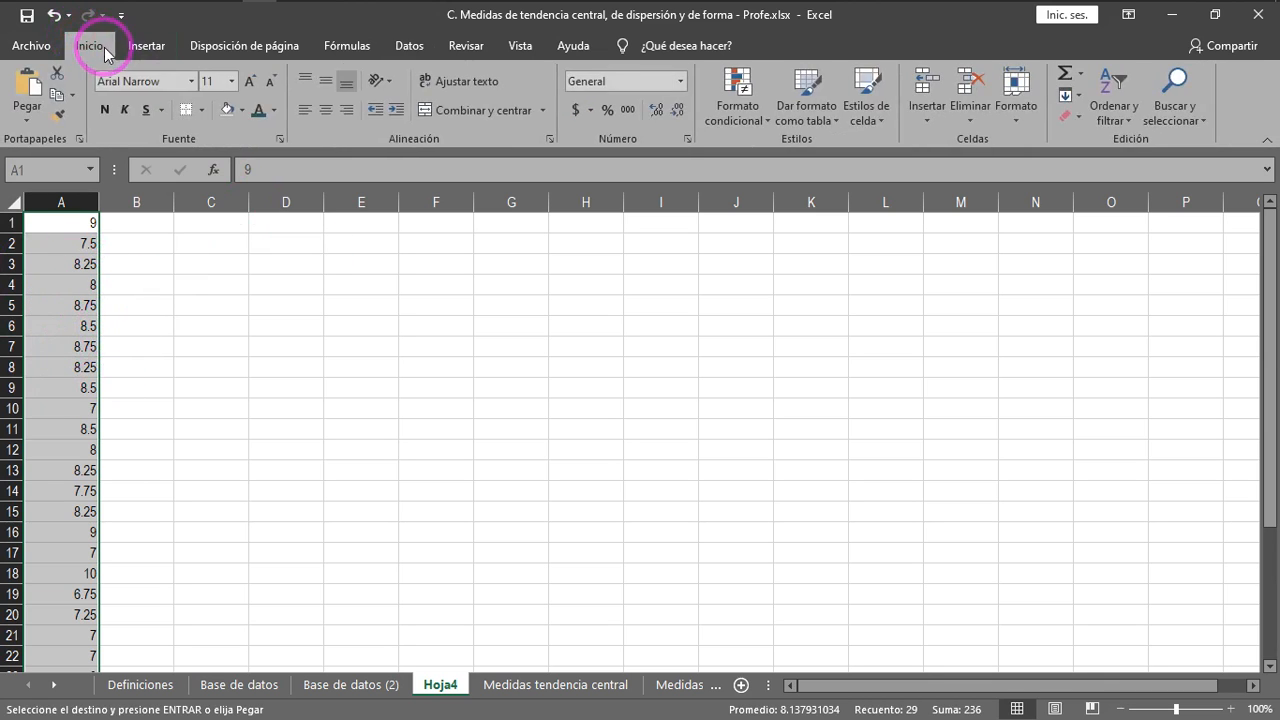
pyautogui.click(1130, 124)
pyautogui.click(1165, 135)
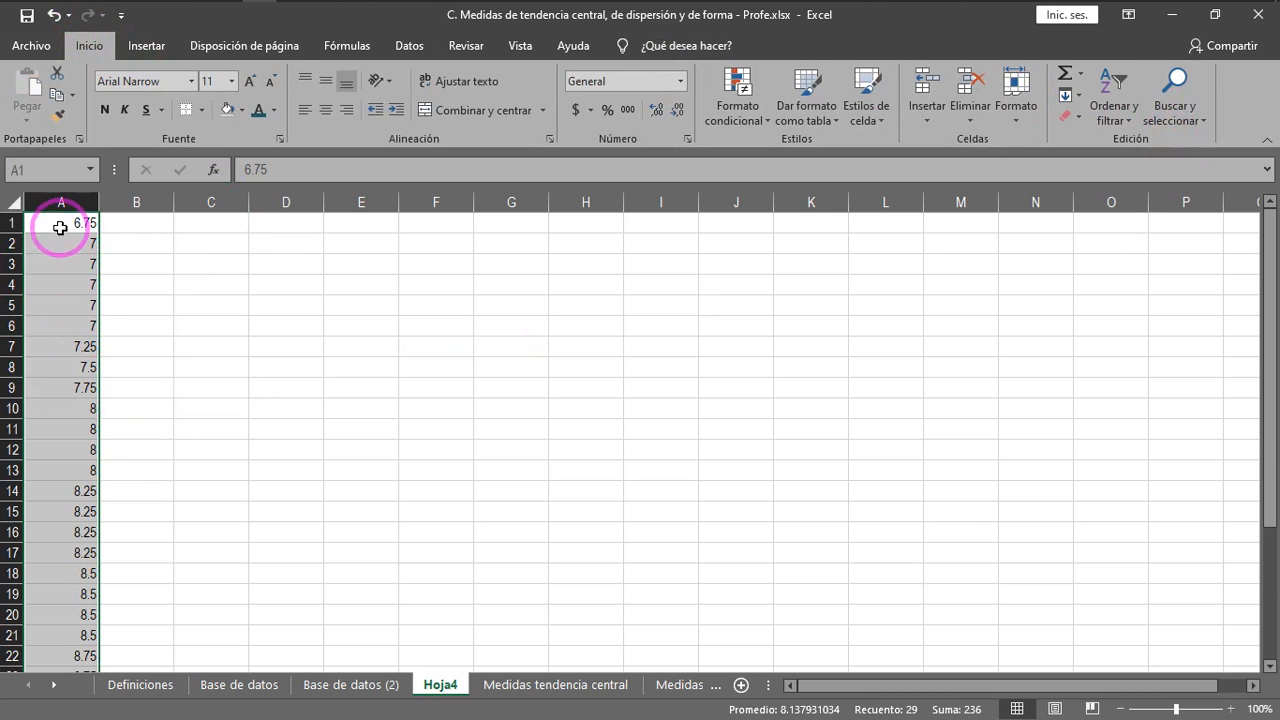
pyautogui.scroll(-5, 146, 334)
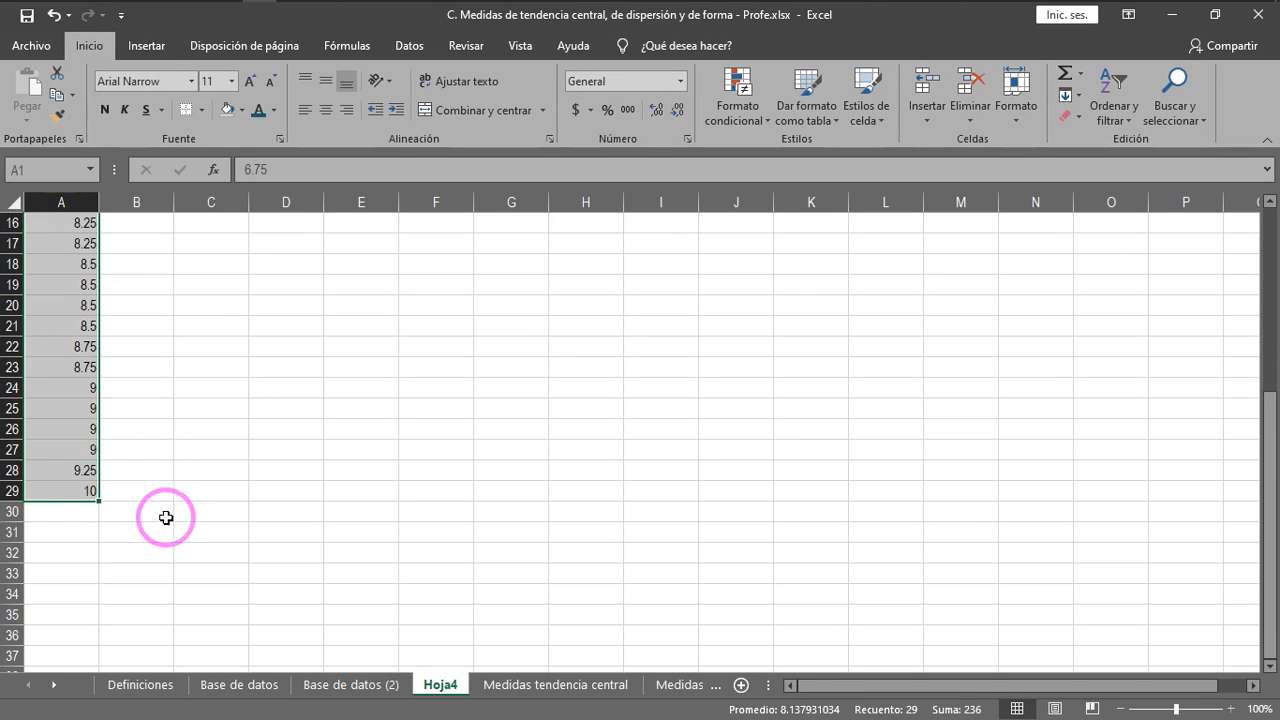
pyautogui.scroll(5, 183, 470)
pyautogui.click(205, 328)
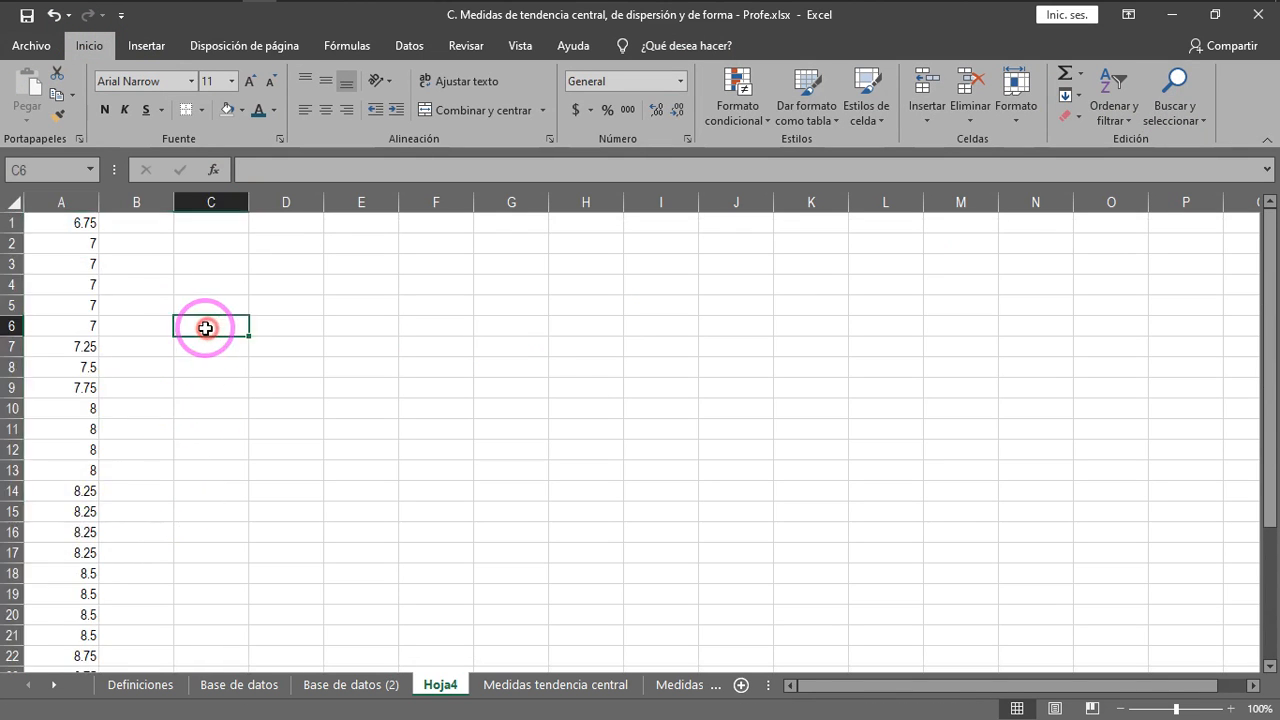
pyautogui.click(167, 245)
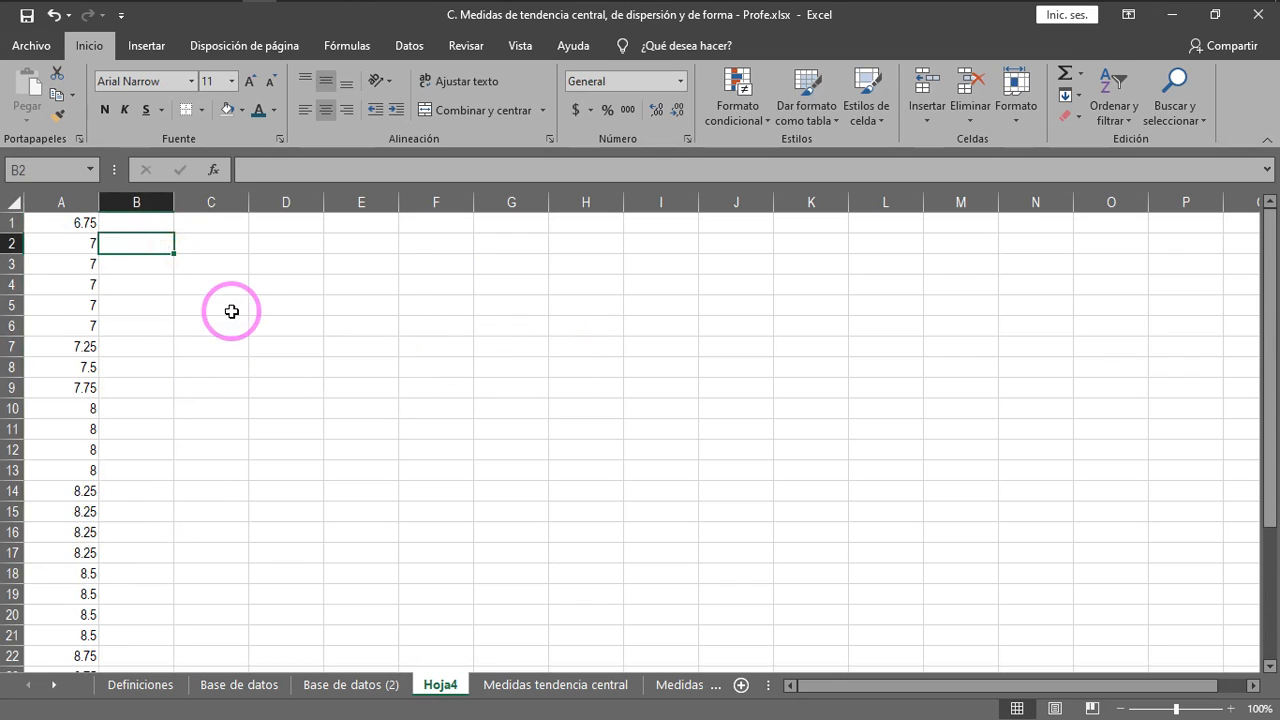
# Step: Open the Estadística descriptiva function from the Análisis de datos tools on the Hoja4 sheet
pyautogui.click(188, 264)
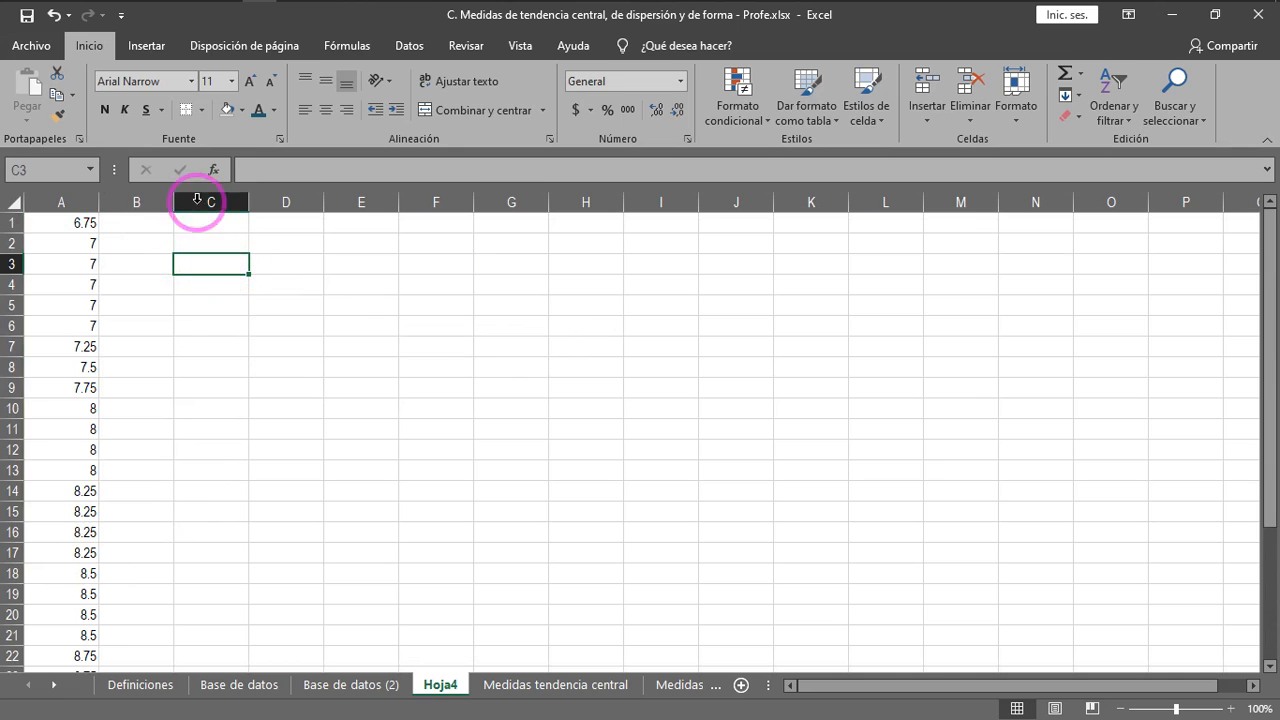
pyautogui.click(414, 48)
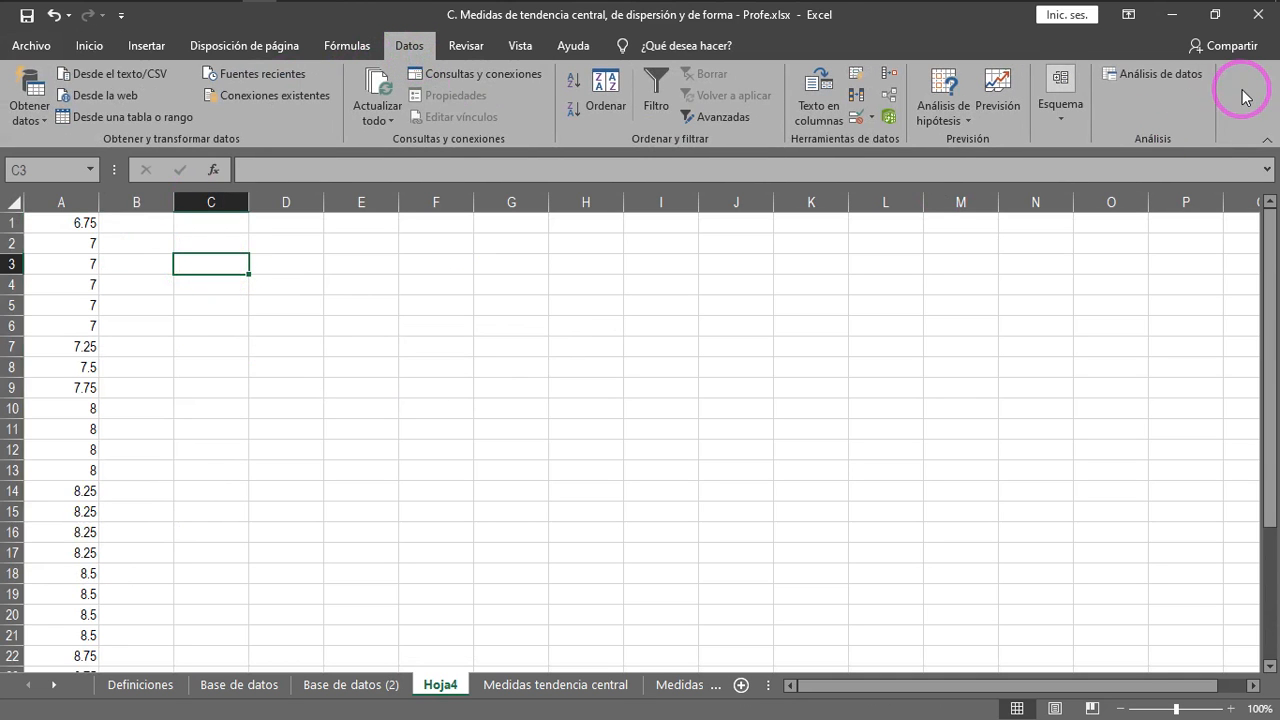
pyautogui.click(1136, 77)
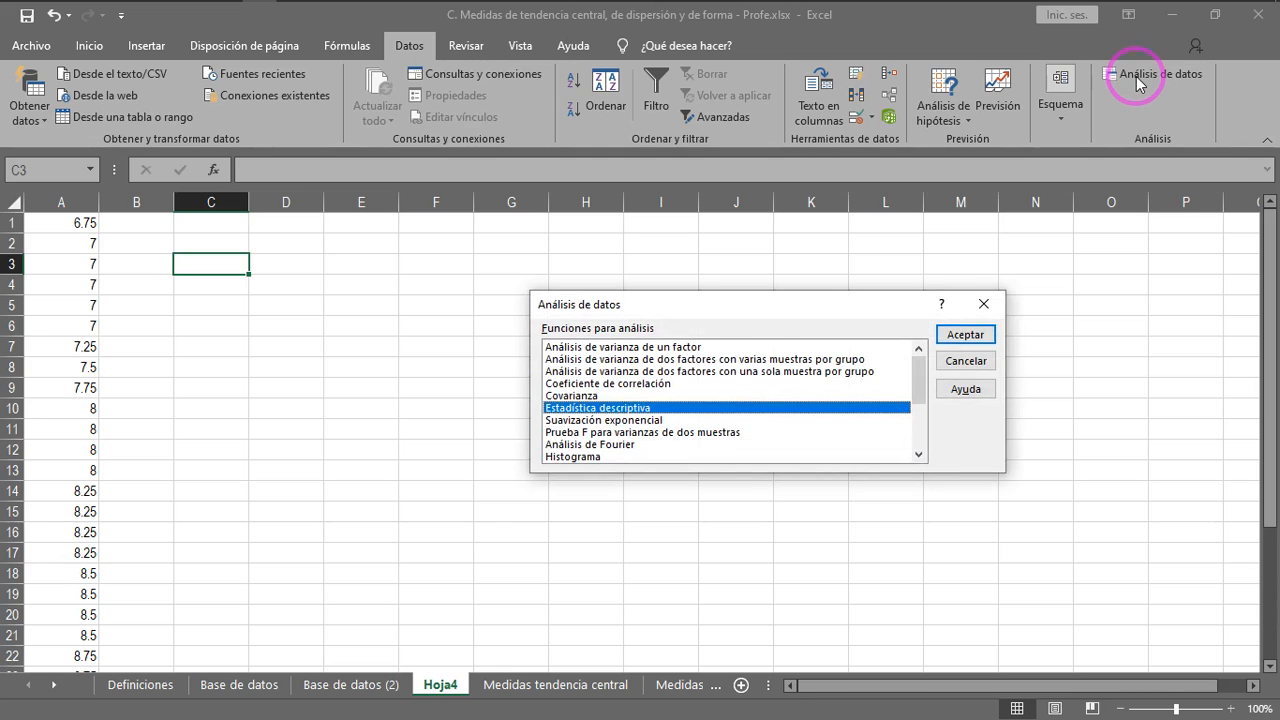
pyautogui.click(612, 420)
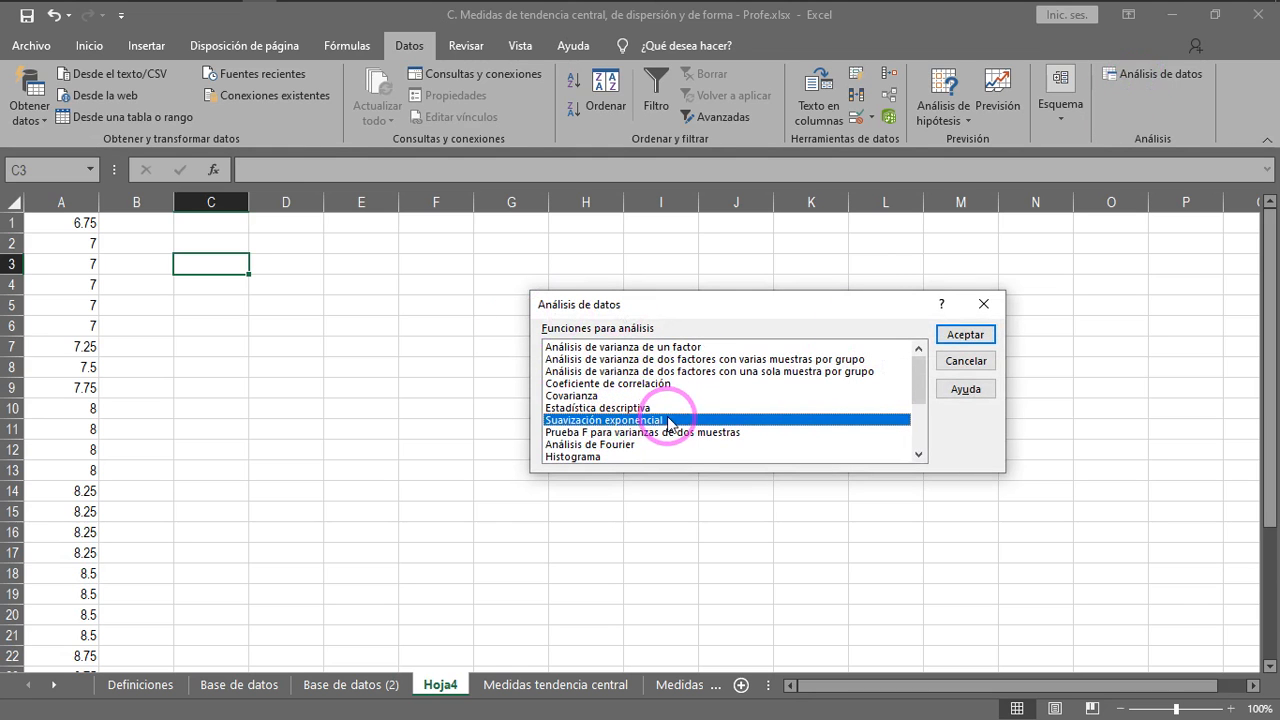
pyautogui.click(584, 408)
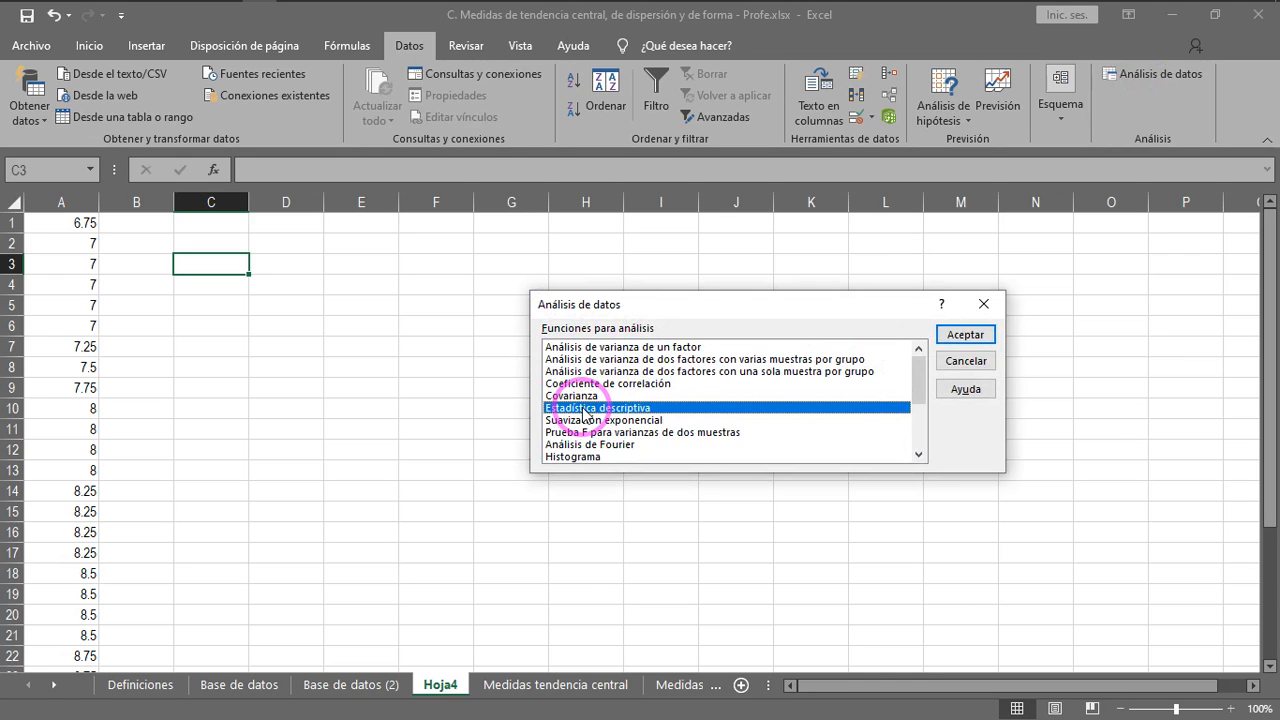
pyautogui.click(953, 335)
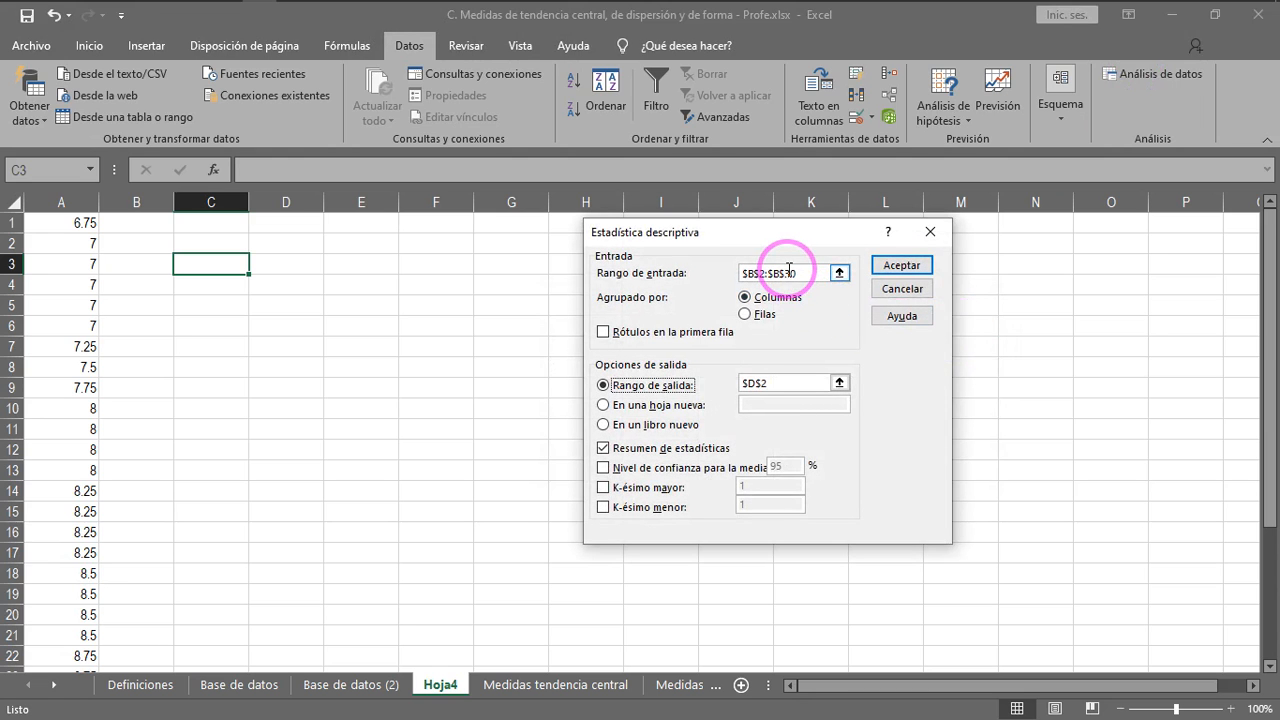
# Step: Replace the Estadística descriptiva input range with the averages in $A$1:$A$29
pyautogui.click(786, 271)
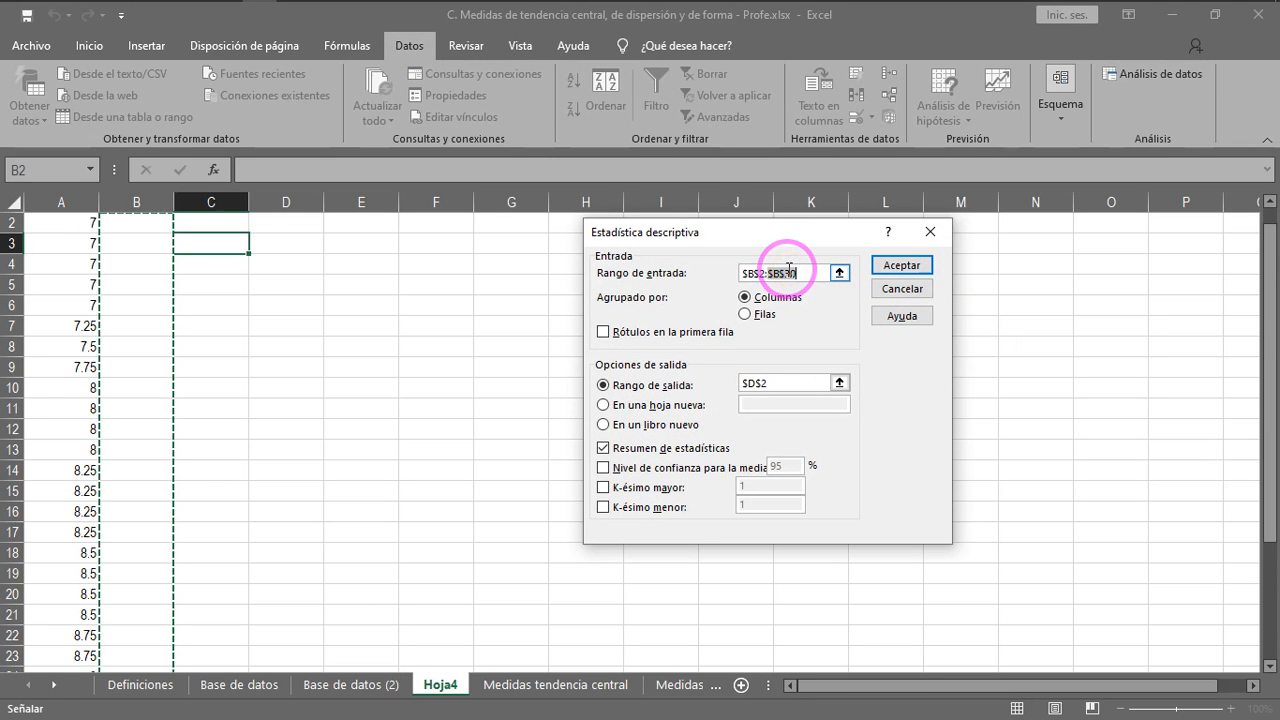
pyautogui.press('BackSpace')
pyautogui.press('BackSpace')
pyautogui.press('BackSpace')
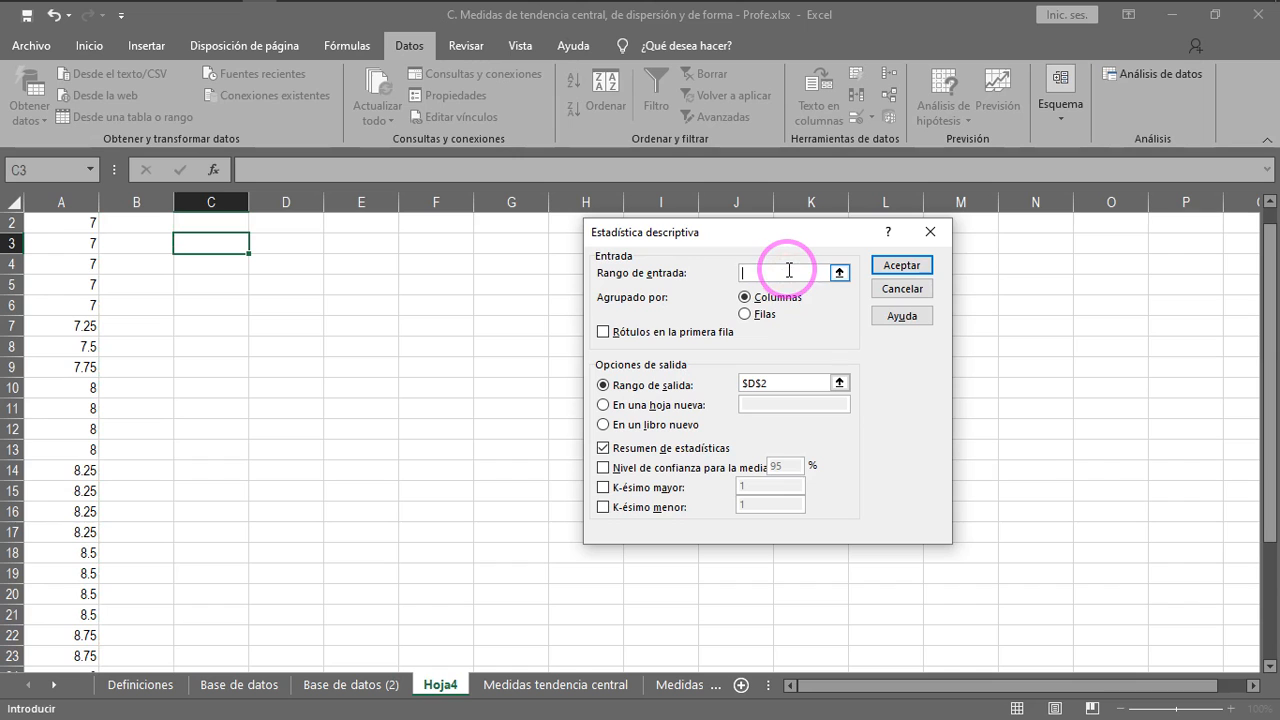
pyautogui.click(839, 273)
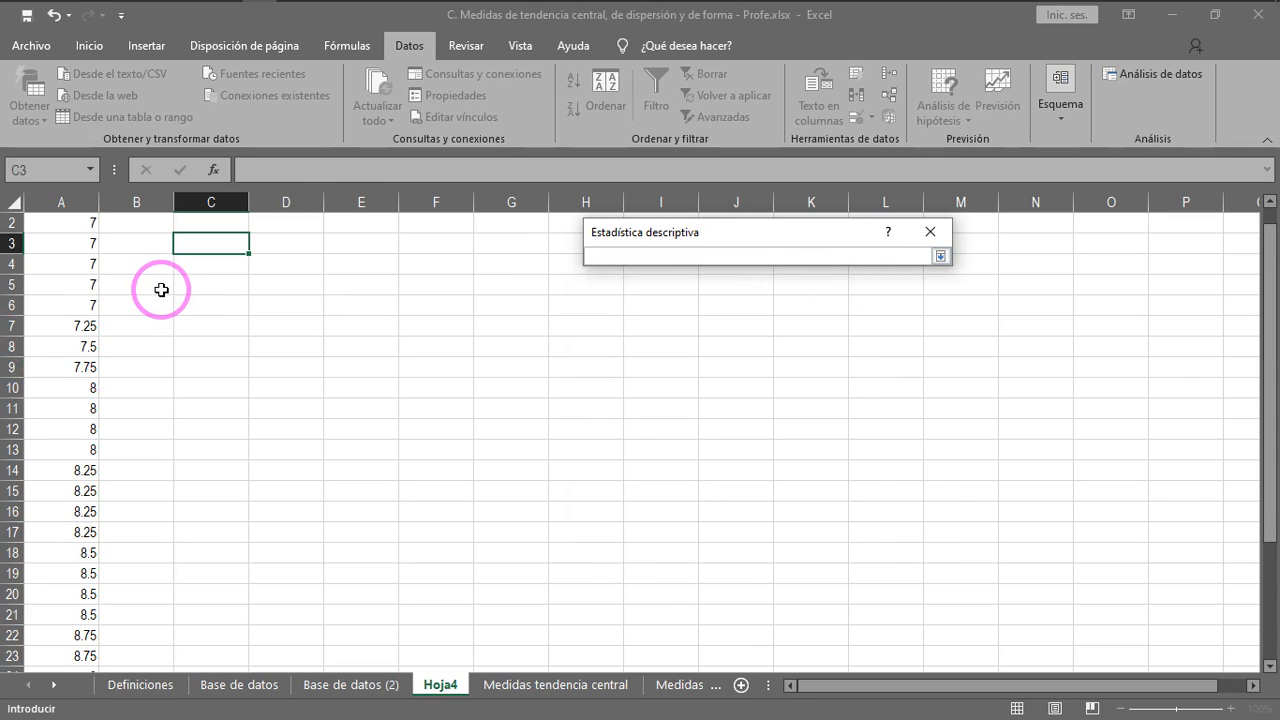
pyautogui.scroll(1, 130, 295)
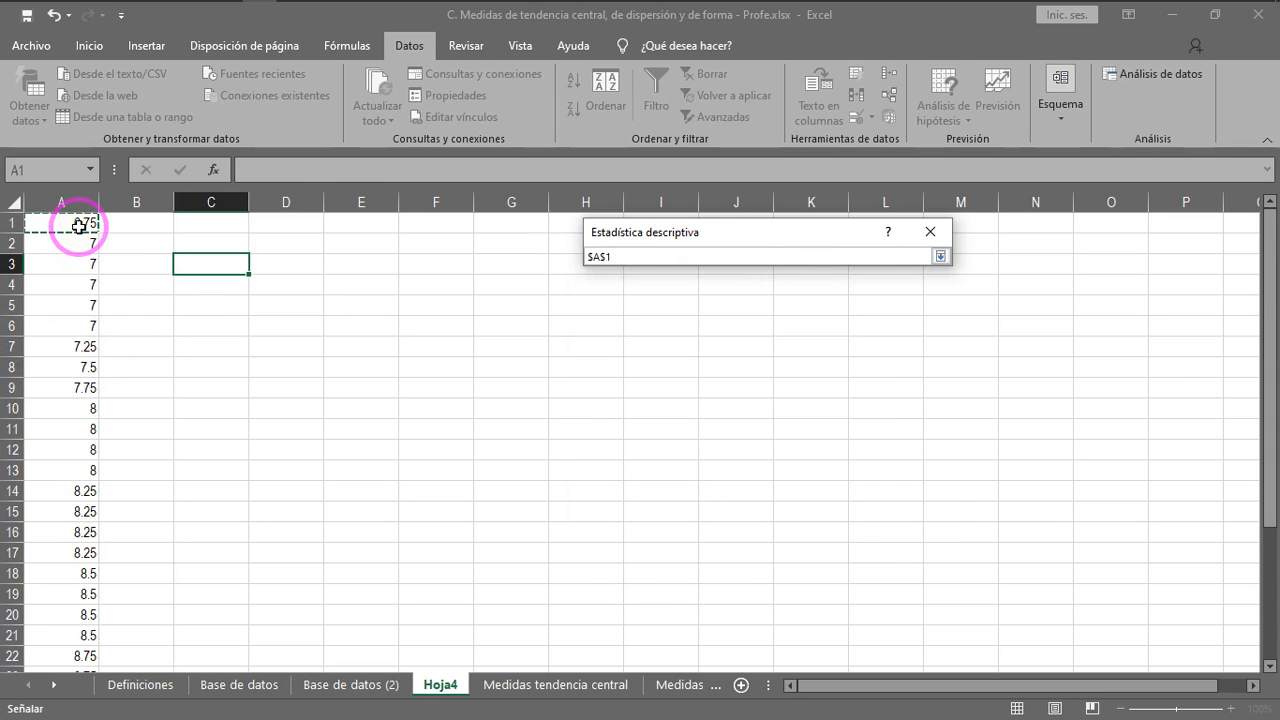
pyautogui.hotkey('ctrl', 'shift', 'Down')
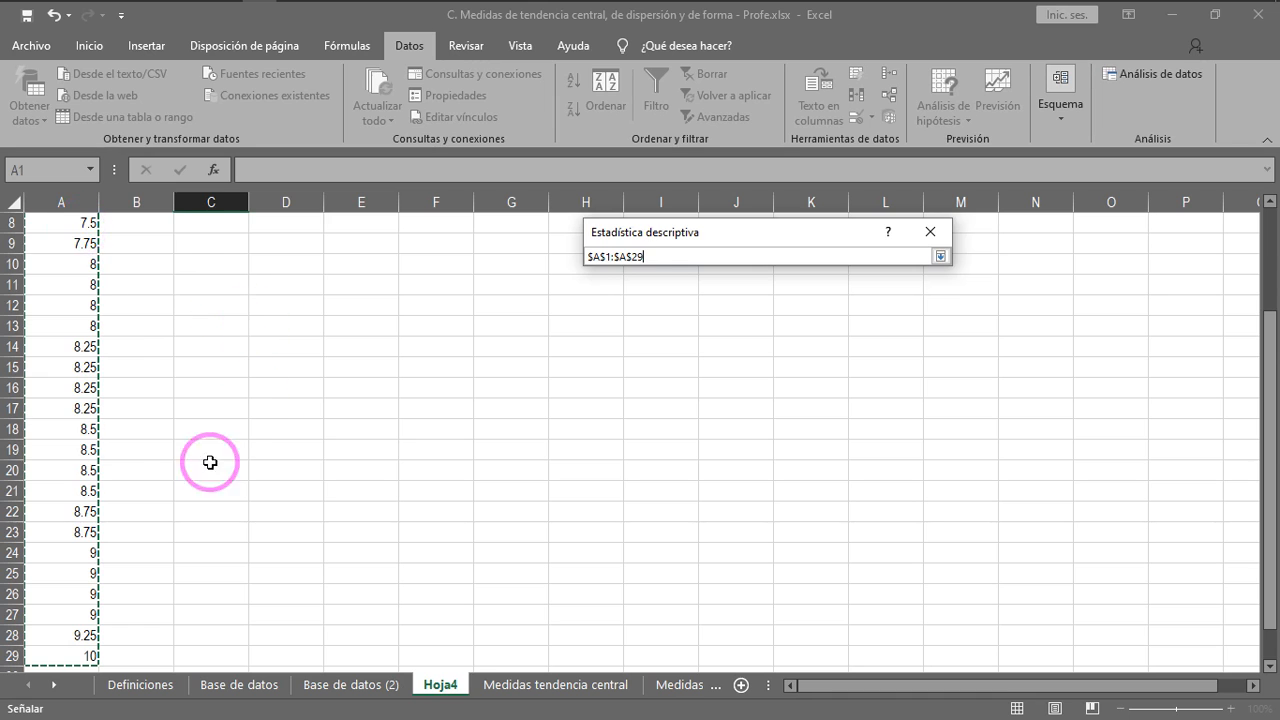
pyautogui.scroll(3, 285, 348)
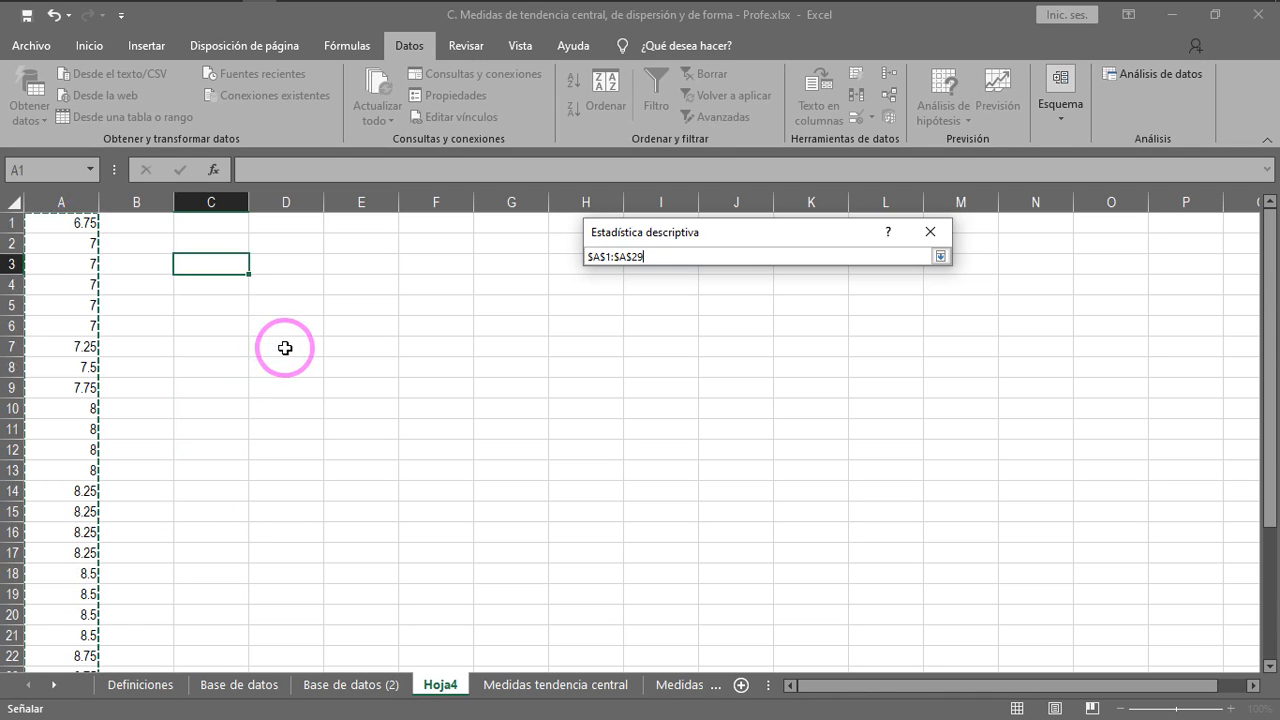
pyautogui.click(940, 256)
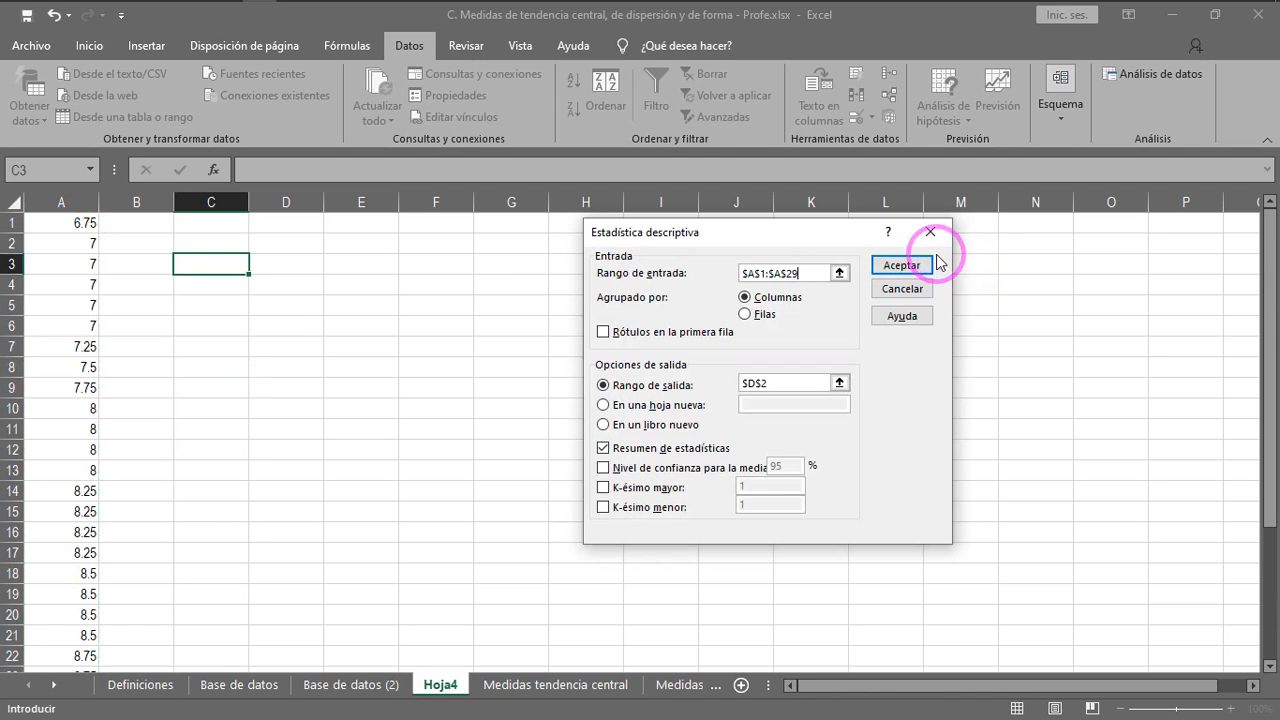
# Step: Set the output range to $C$1 on the same sheet and generate the descriptive statistics with Resumen de estadísticas enabled
pyautogui.click(777, 382)
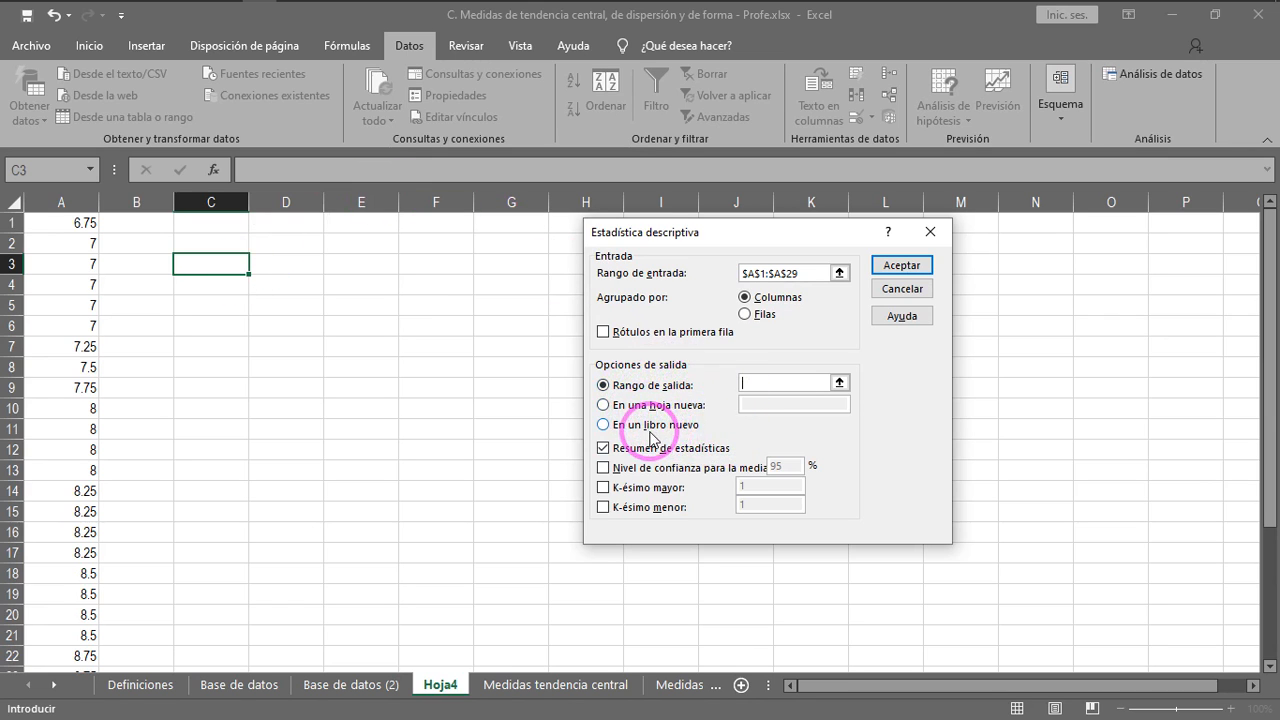
pyautogui.click(603, 405)
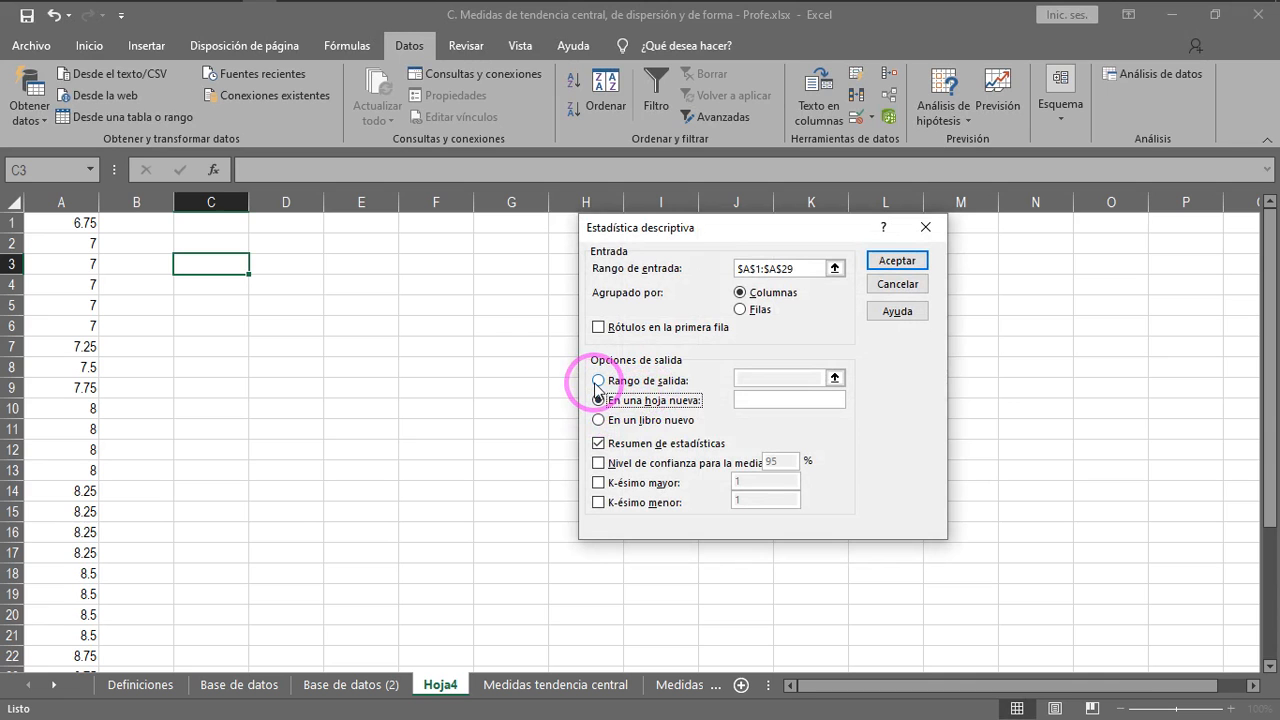
pyautogui.click(598, 381)
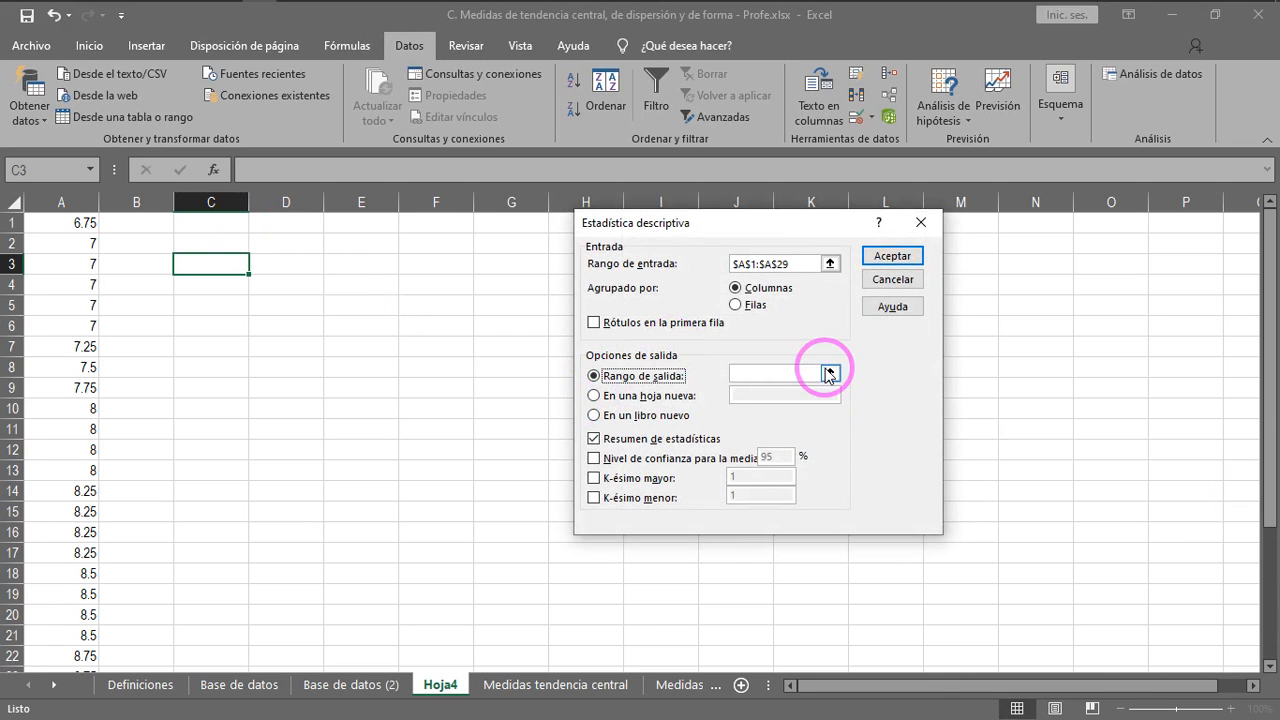
pyautogui.click(829, 374)
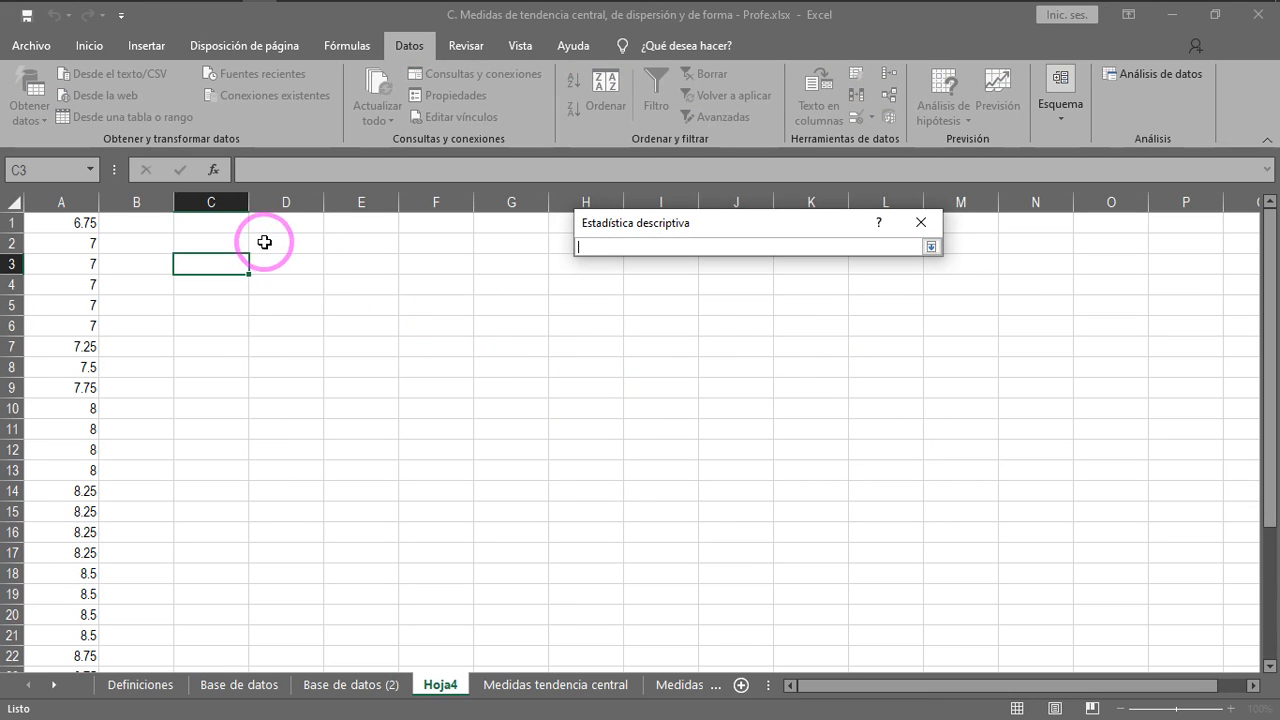
pyautogui.click(930, 246)
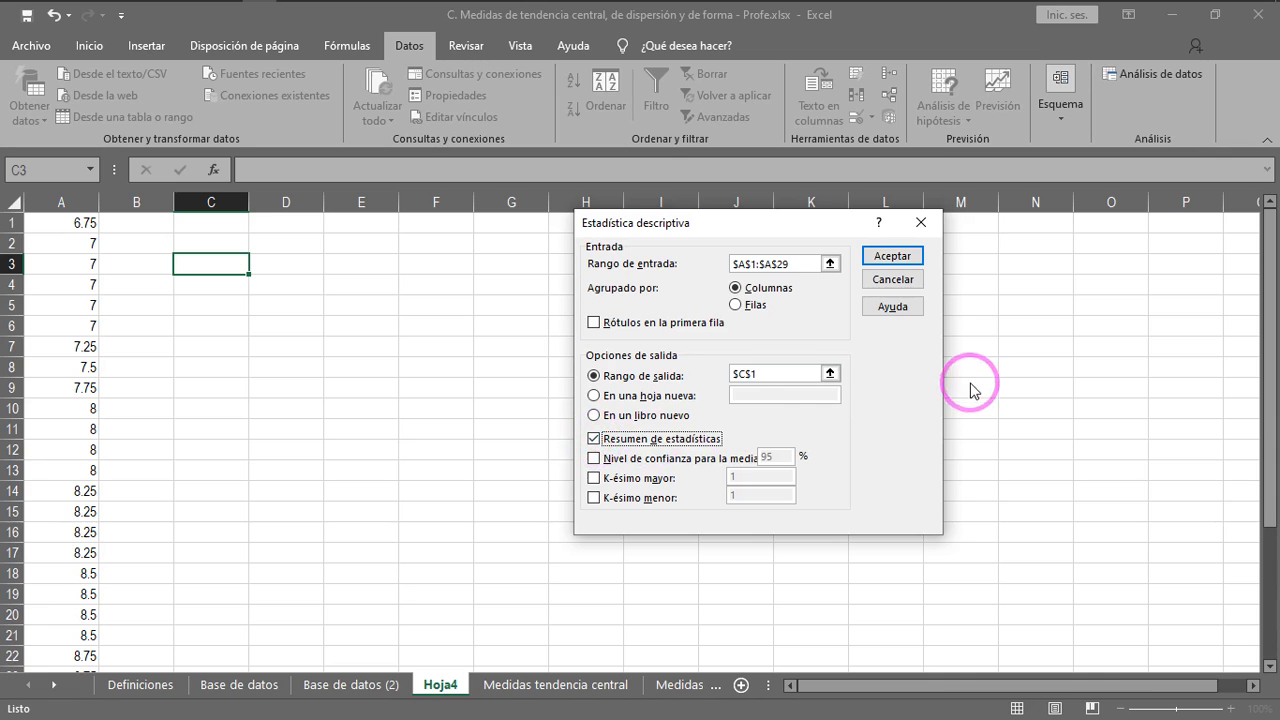
pyautogui.click(887, 258)
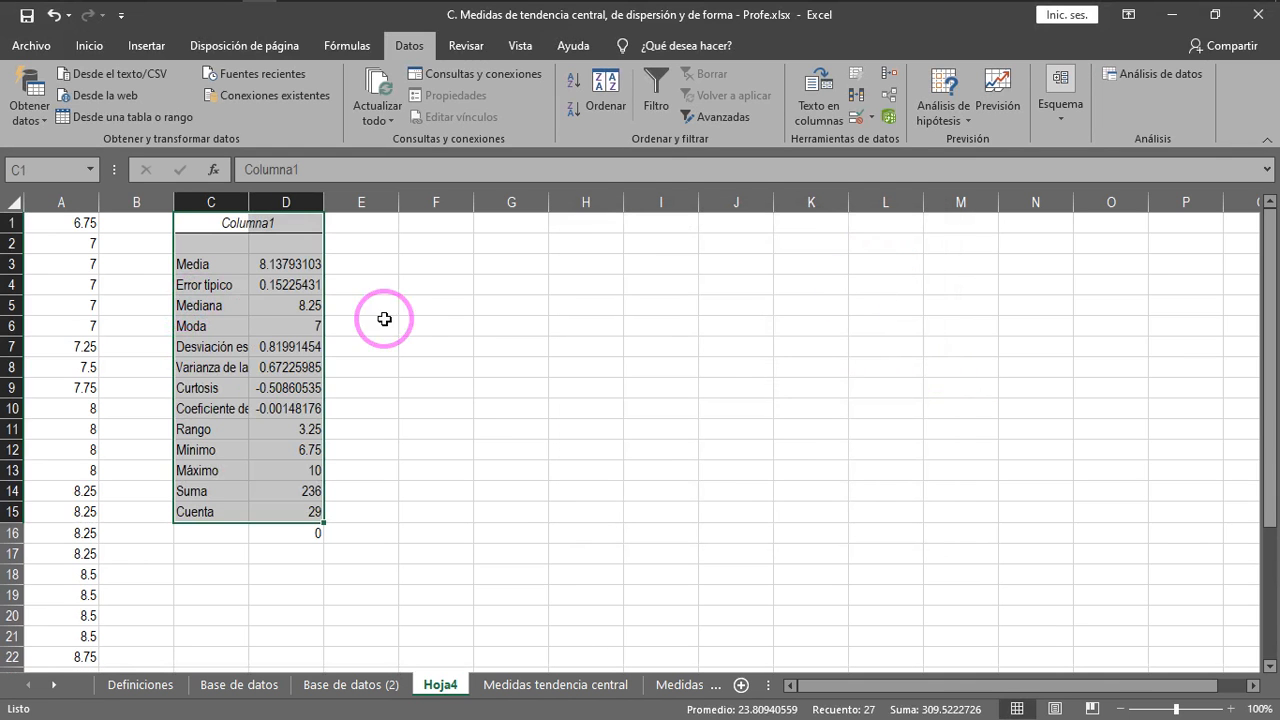
# Step: Widen column C so that the full statistic labels fit
pyautogui.click(414, 388)
pyautogui.moveTo(254, 200); pyautogui.dragTo(331, 203)
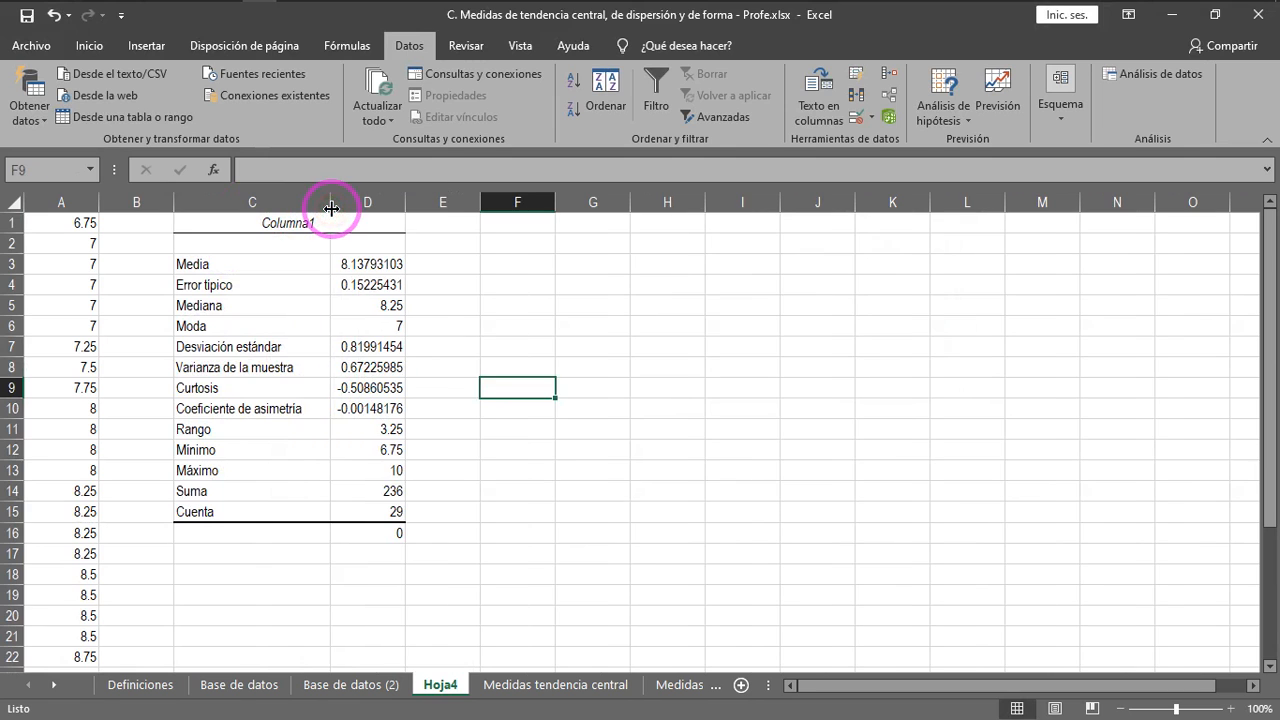
pyautogui.click(572, 494)
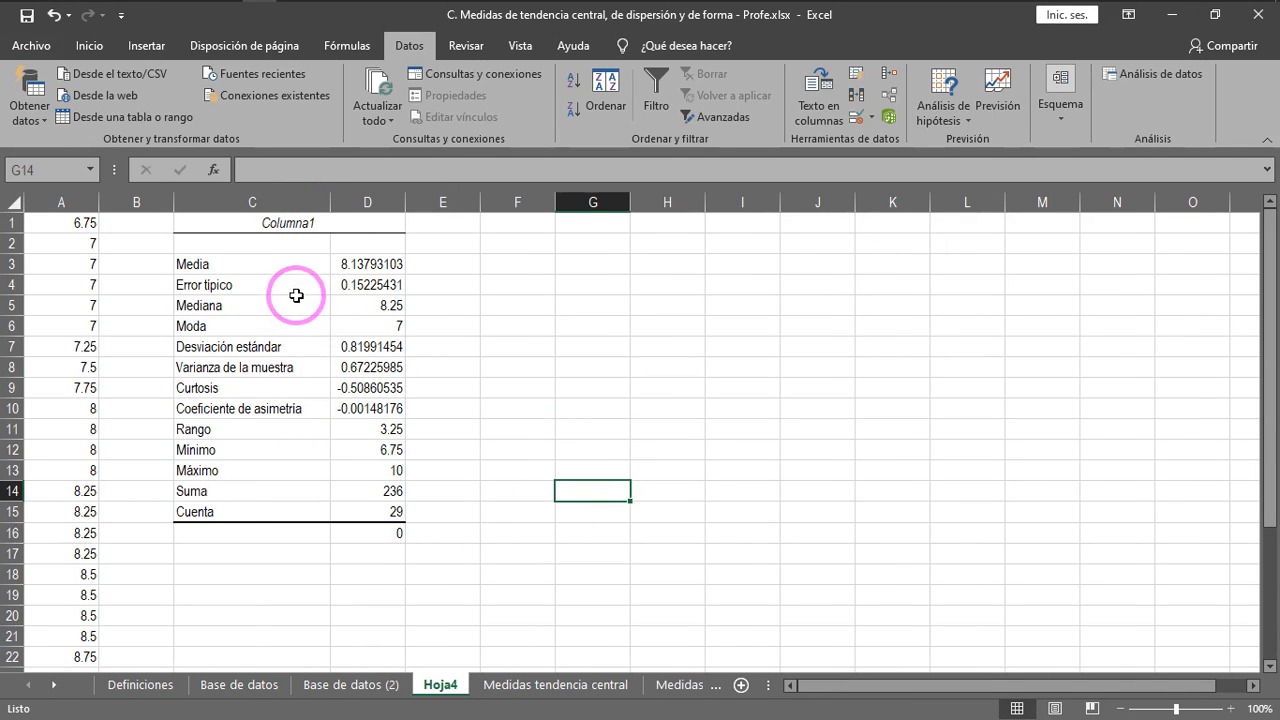
# Step: Examine the statistic labels in column C one by one, from Media down to Cuenta
pyautogui.click(246, 265)
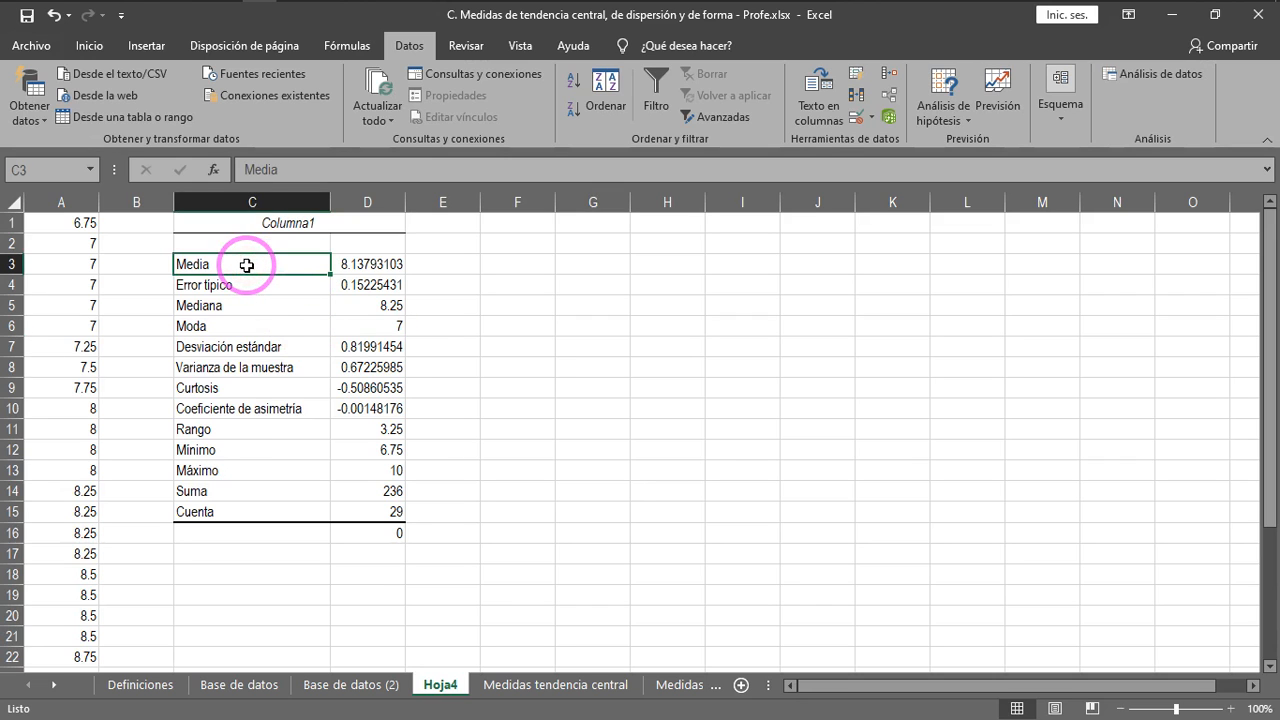
pyautogui.click(266, 303)
pyautogui.click(268, 328)
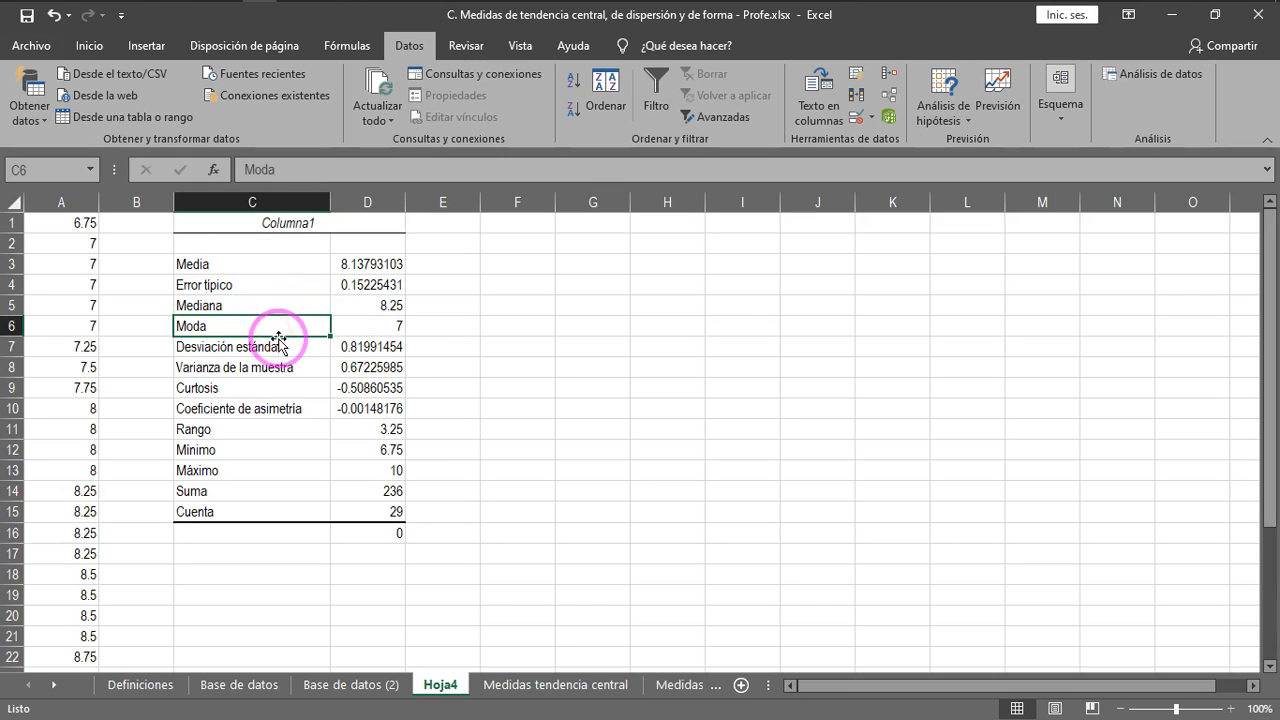
pyautogui.click(272, 350)
pyautogui.click(281, 371)
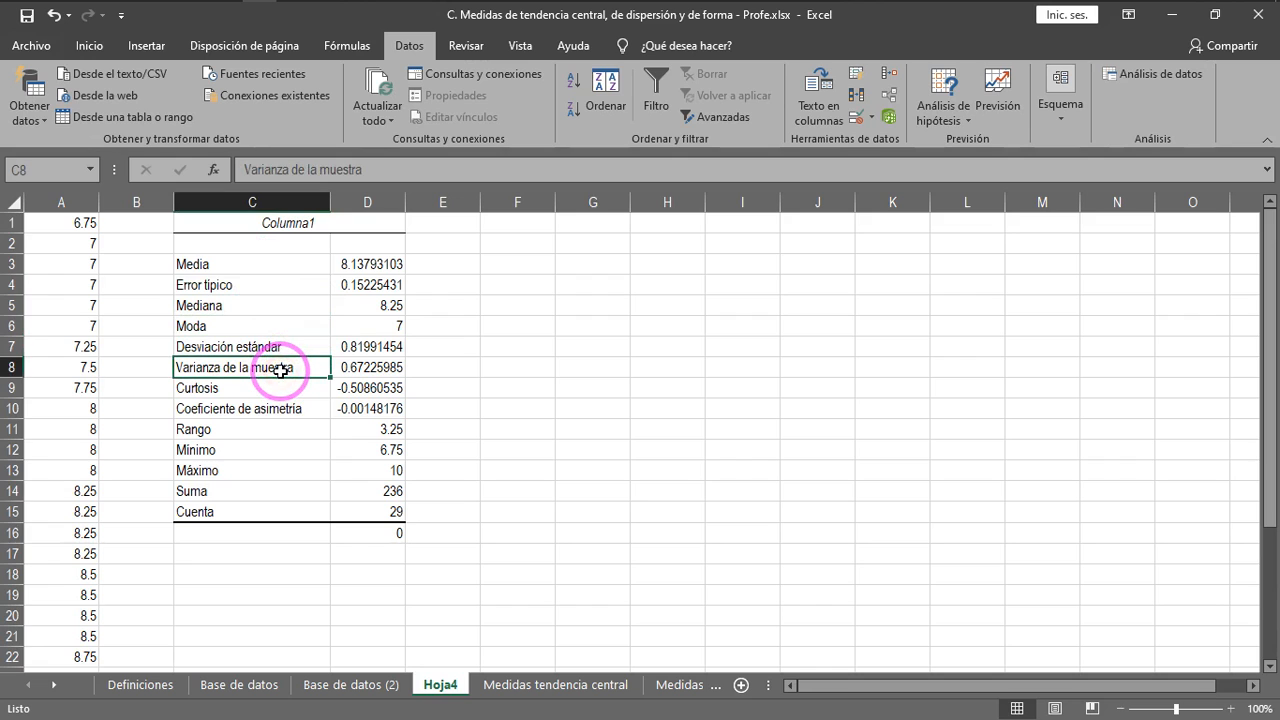
pyautogui.click(280, 392)
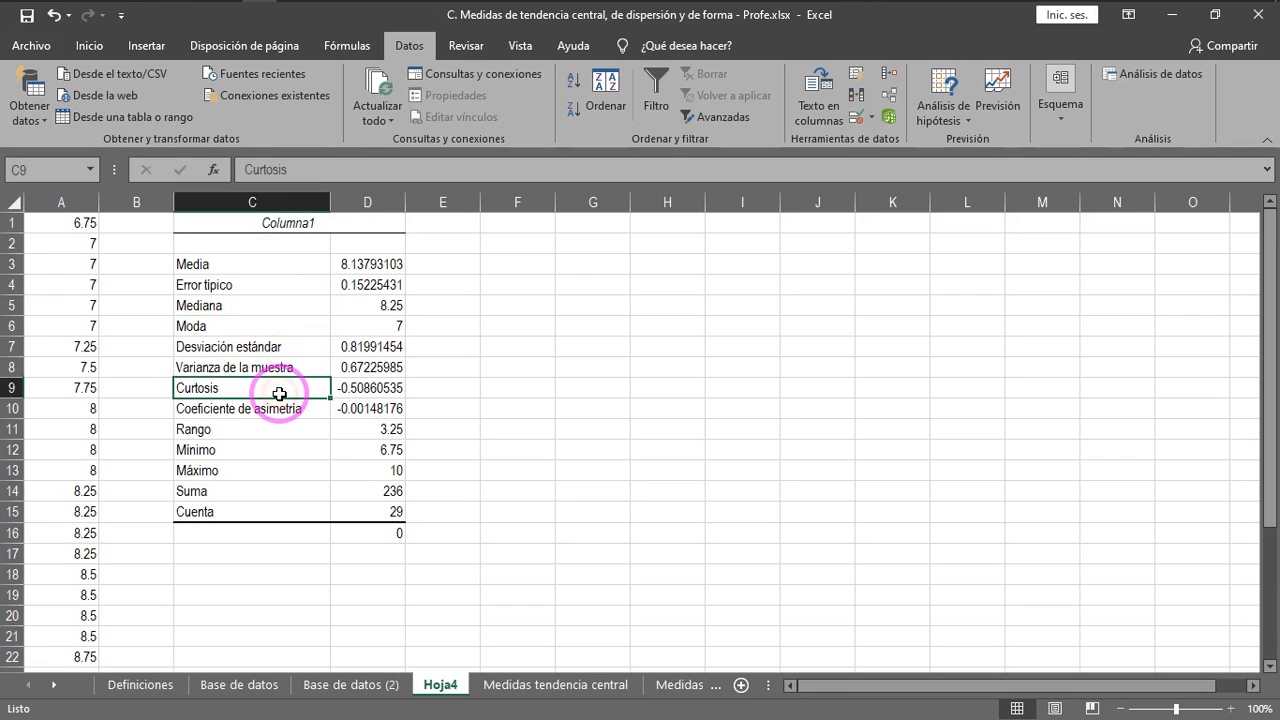
pyautogui.click(277, 412)
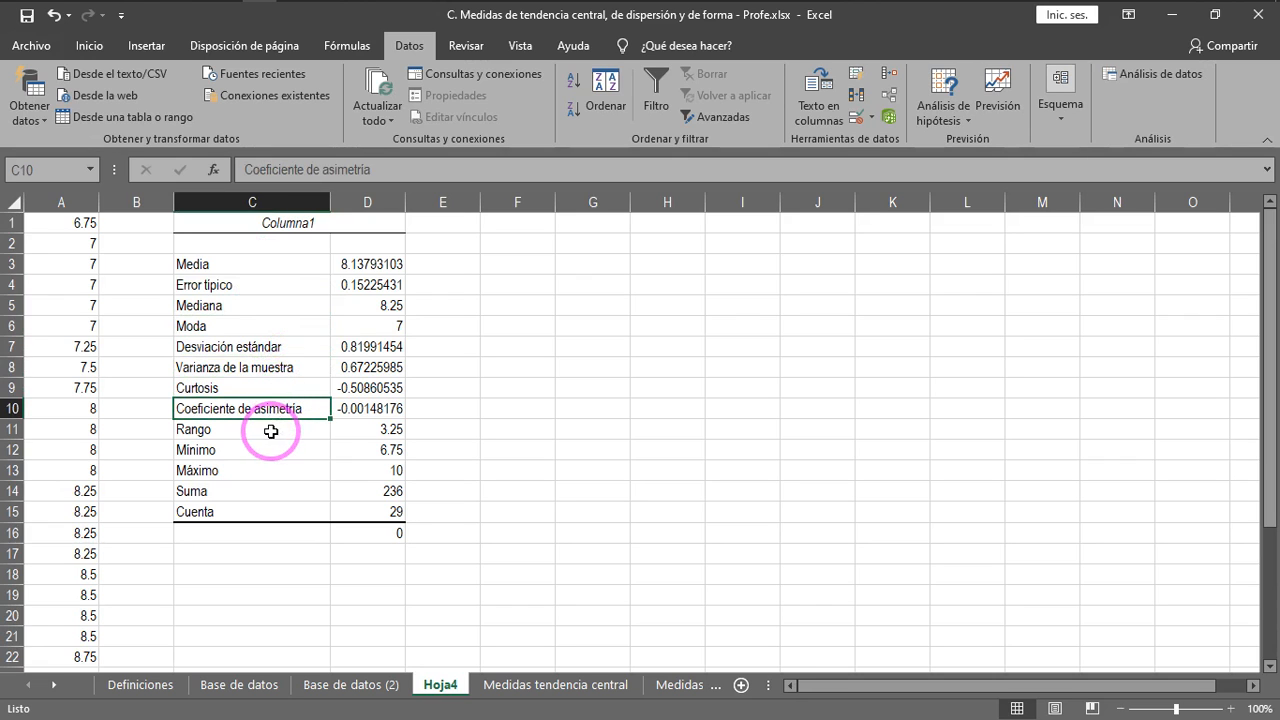
pyautogui.click(271, 431)
pyautogui.click(259, 451)
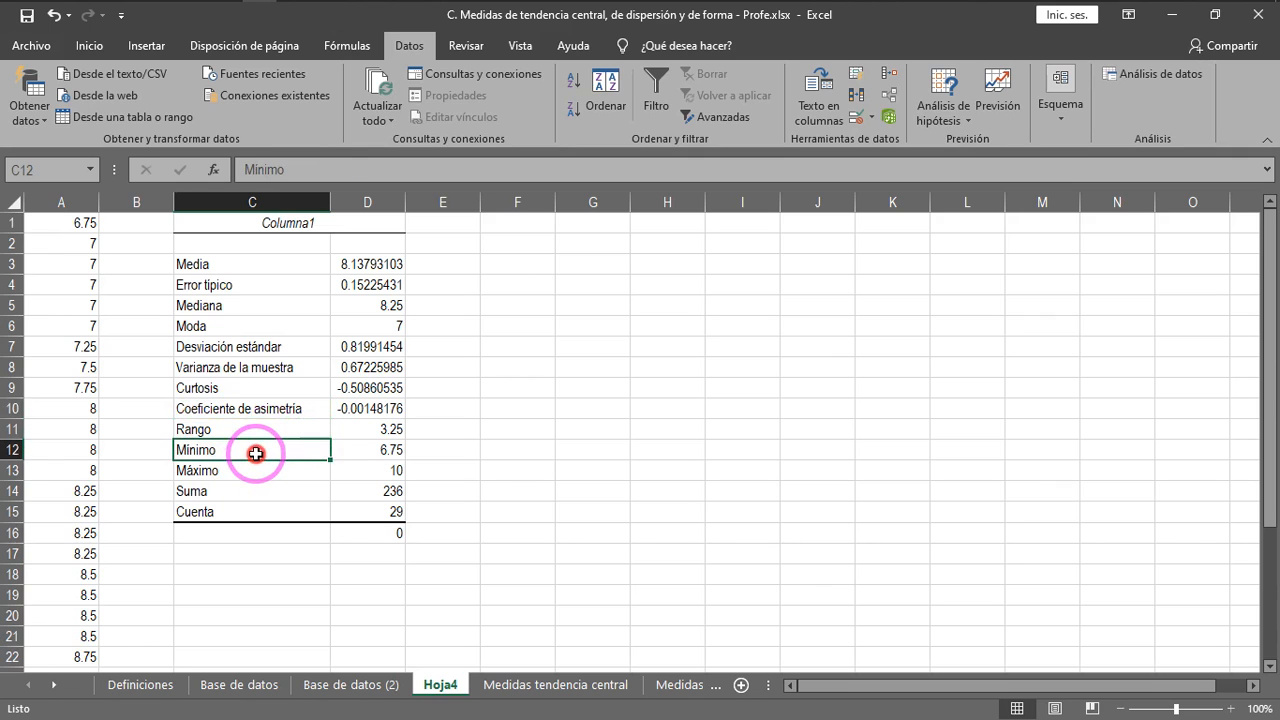
pyautogui.click(283, 468)
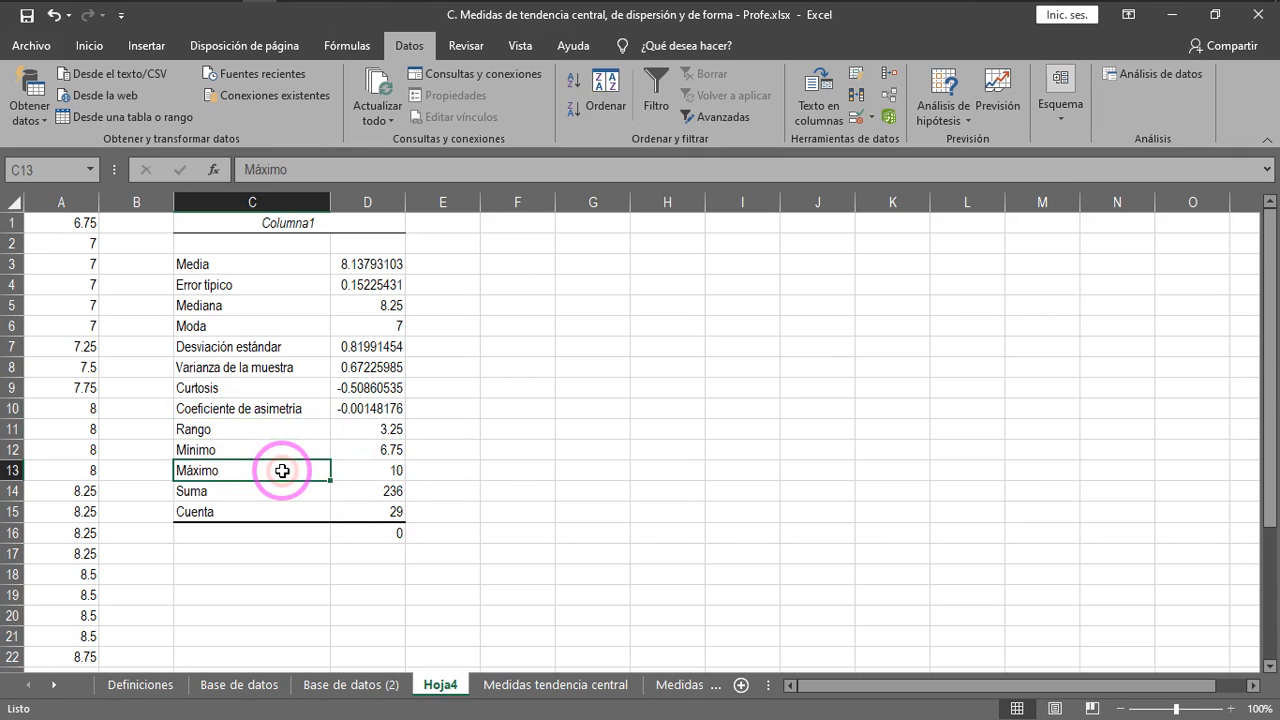
pyautogui.click(256, 492)
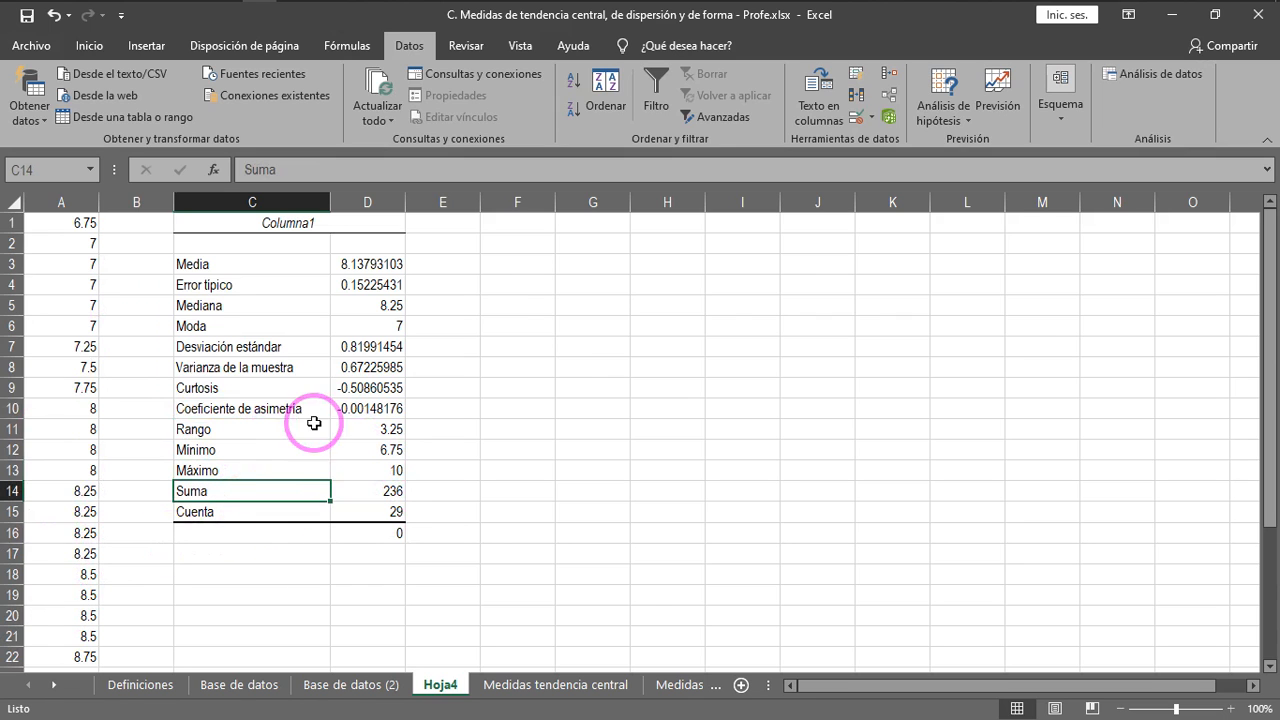
pyautogui.click(260, 511)
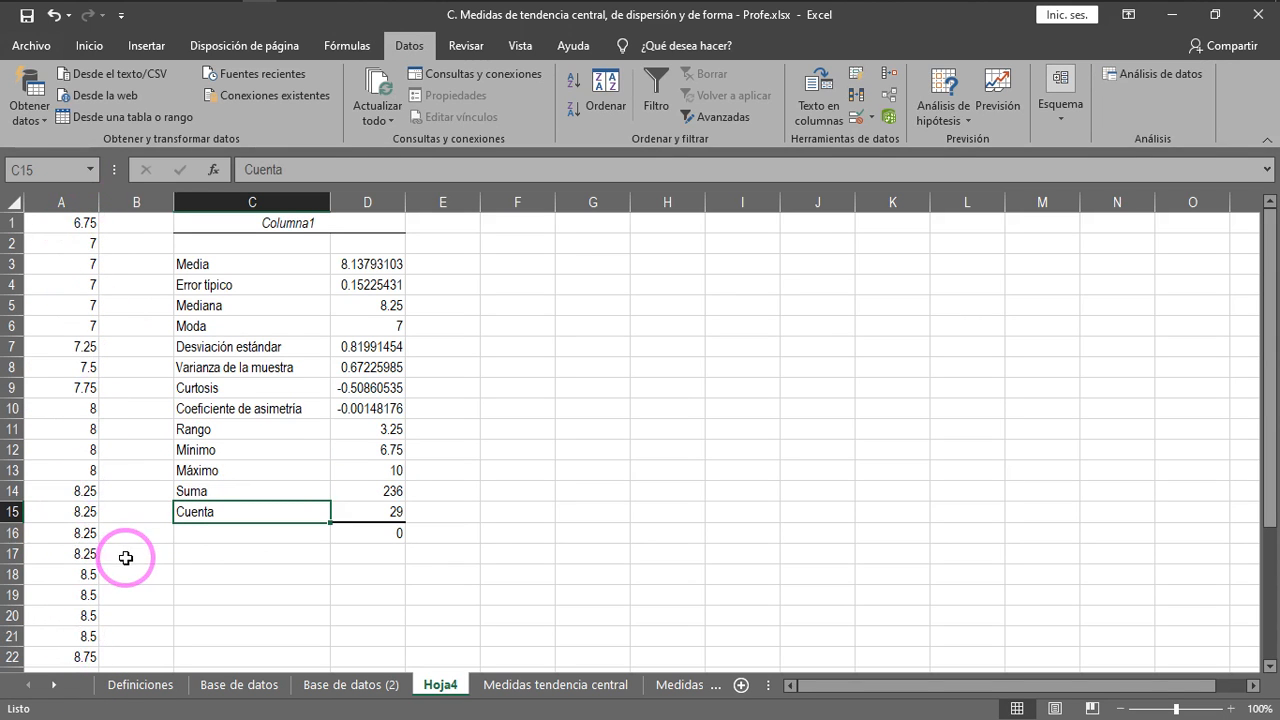
# Step: Replace the statistics table's heading in C1 with Promedio
pyautogui.click(289, 225)
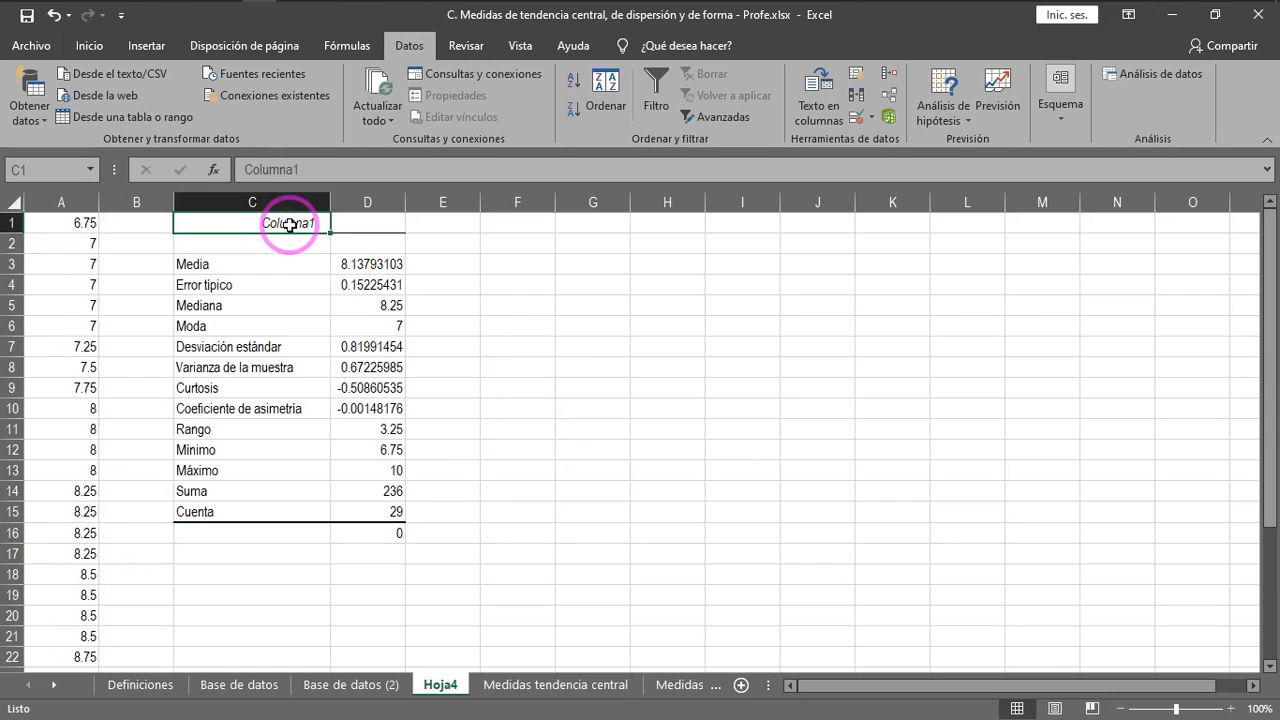
pyautogui.write('Promedio')
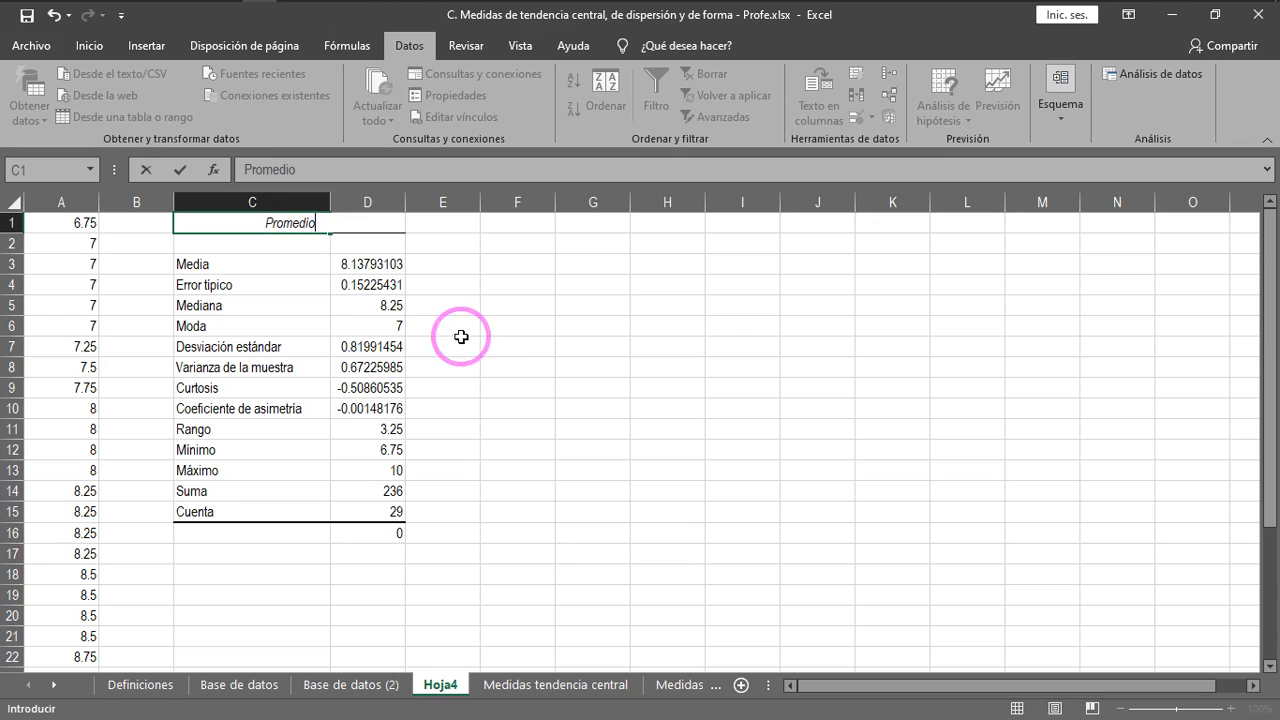
pyautogui.click(490, 325)
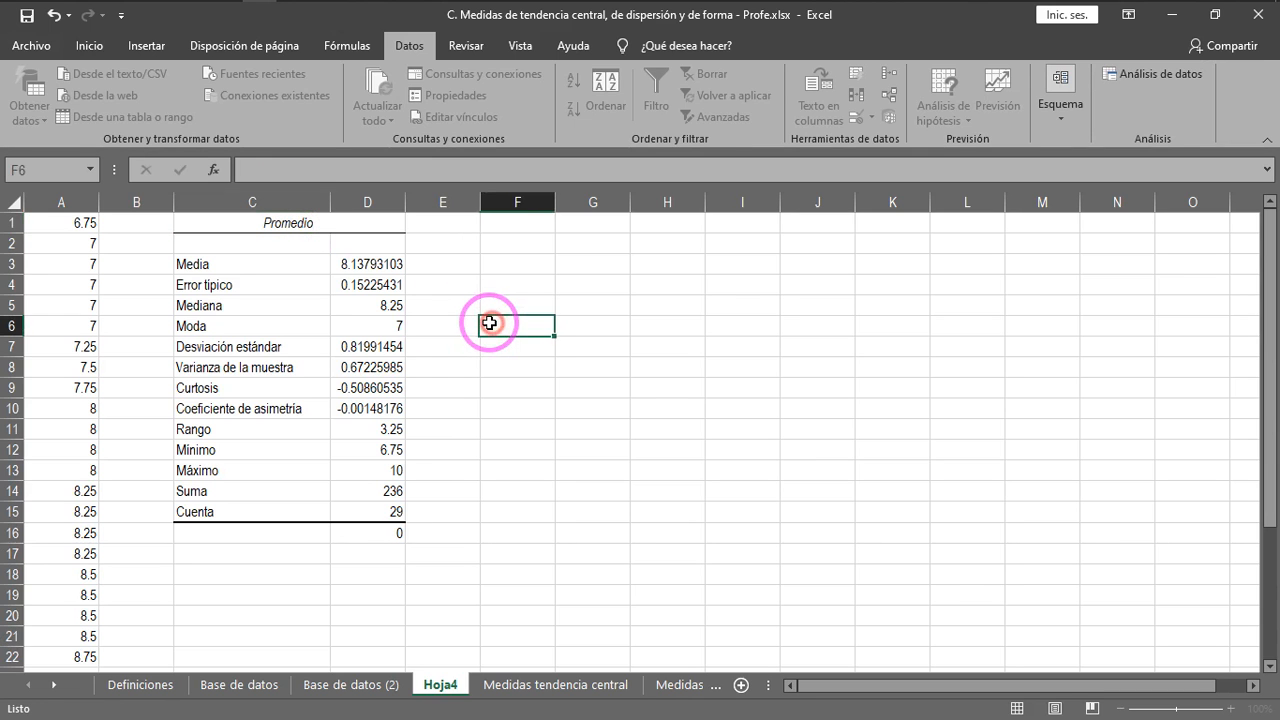
# Step: Examine the Media, Mediana and Moda results in column D, comparing the median with the sorted grades in column A
pyautogui.click(263, 262)
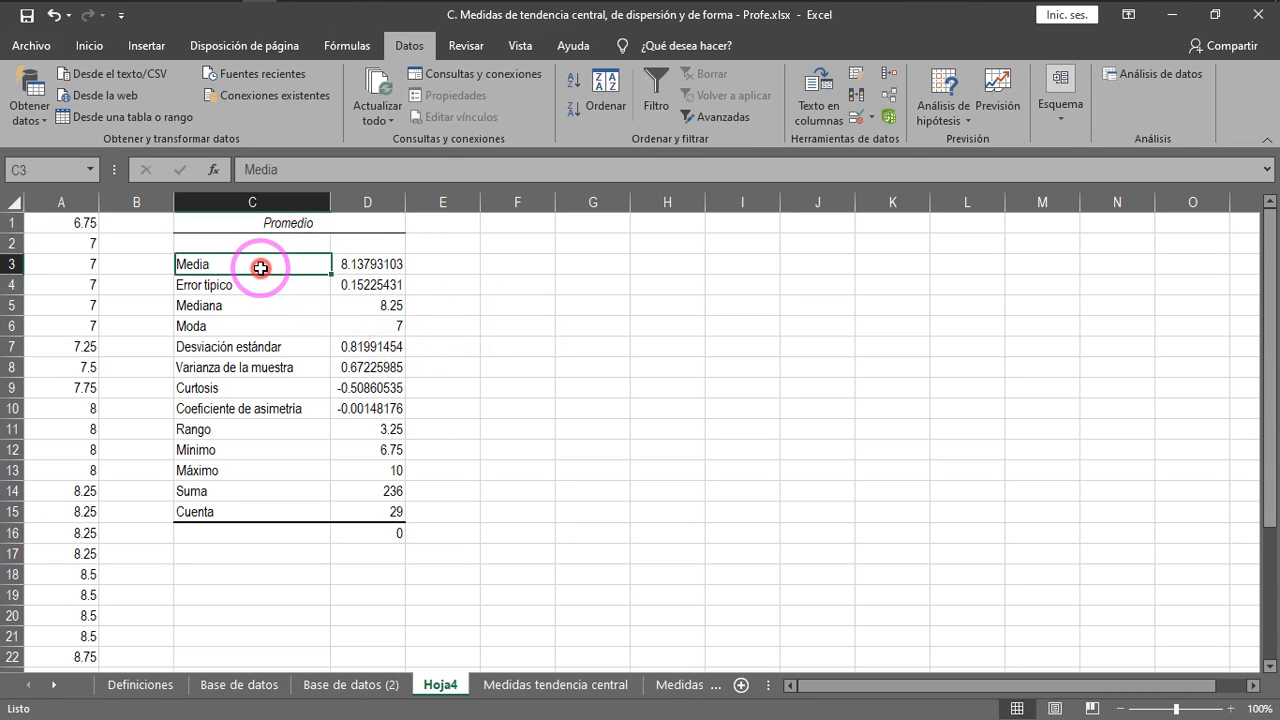
pyautogui.click(363, 264)
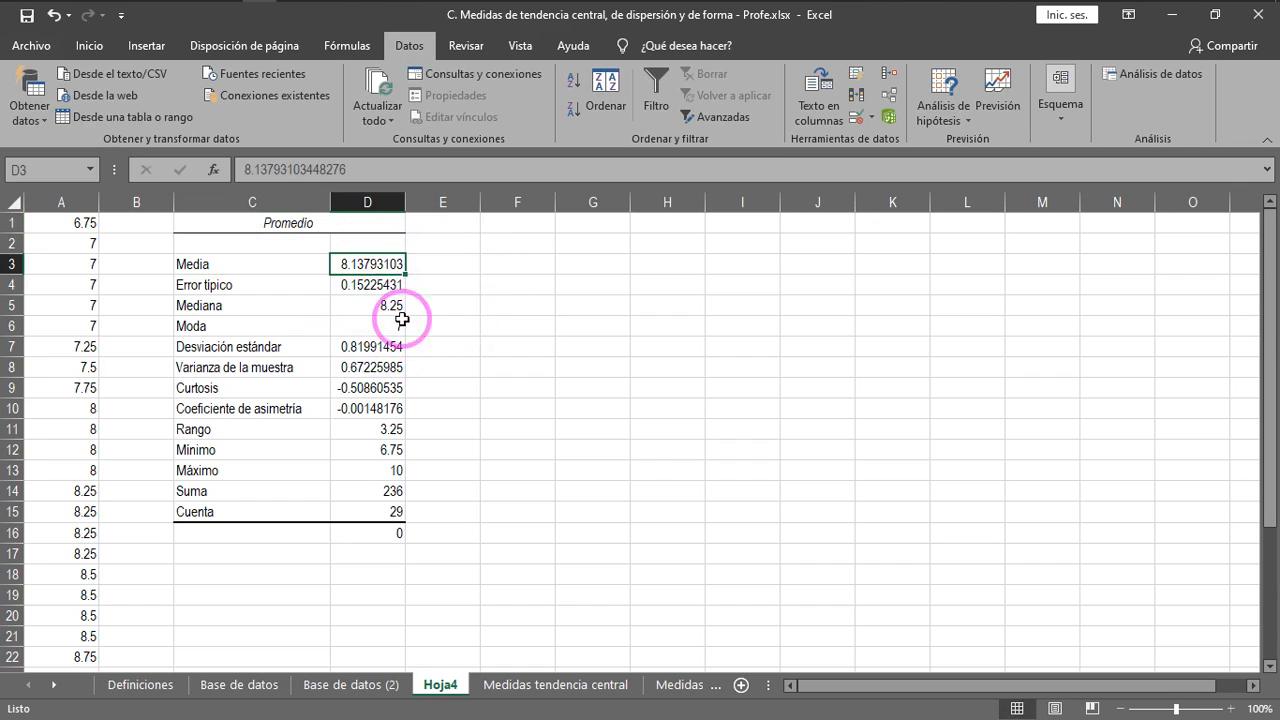
pyautogui.click(367, 314)
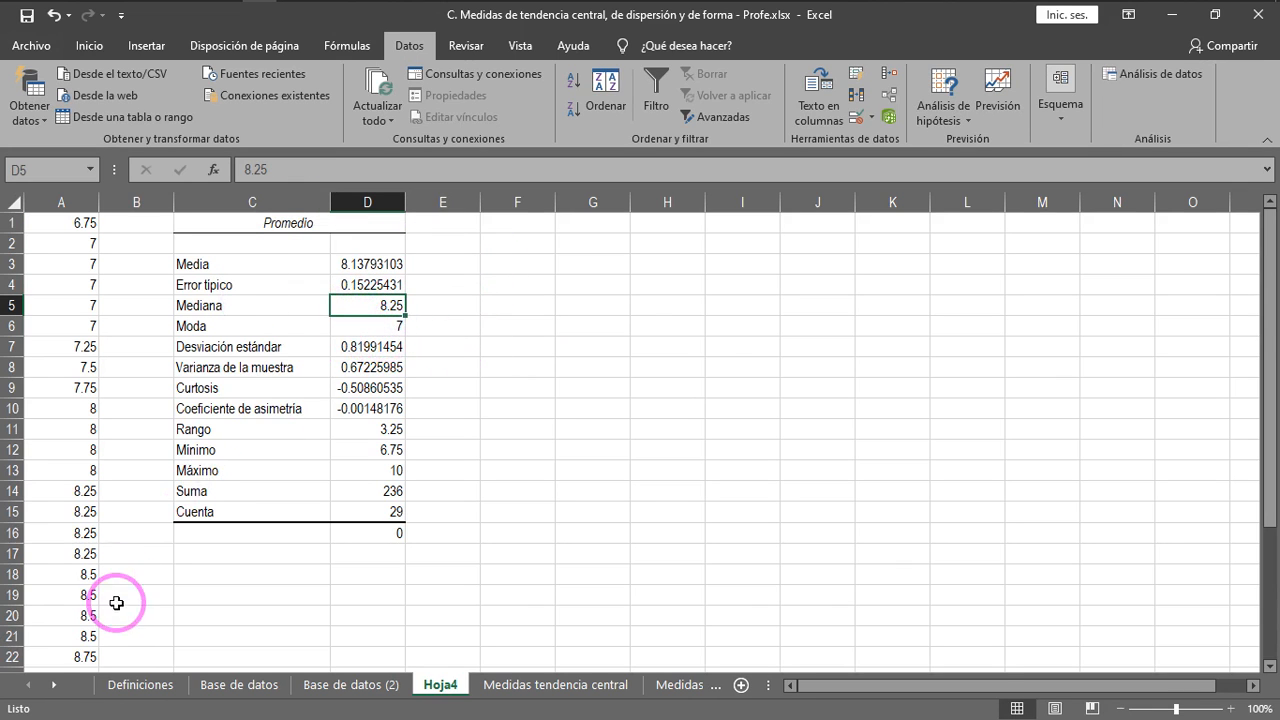
pyautogui.click(80, 509)
pyautogui.click(83, 531)
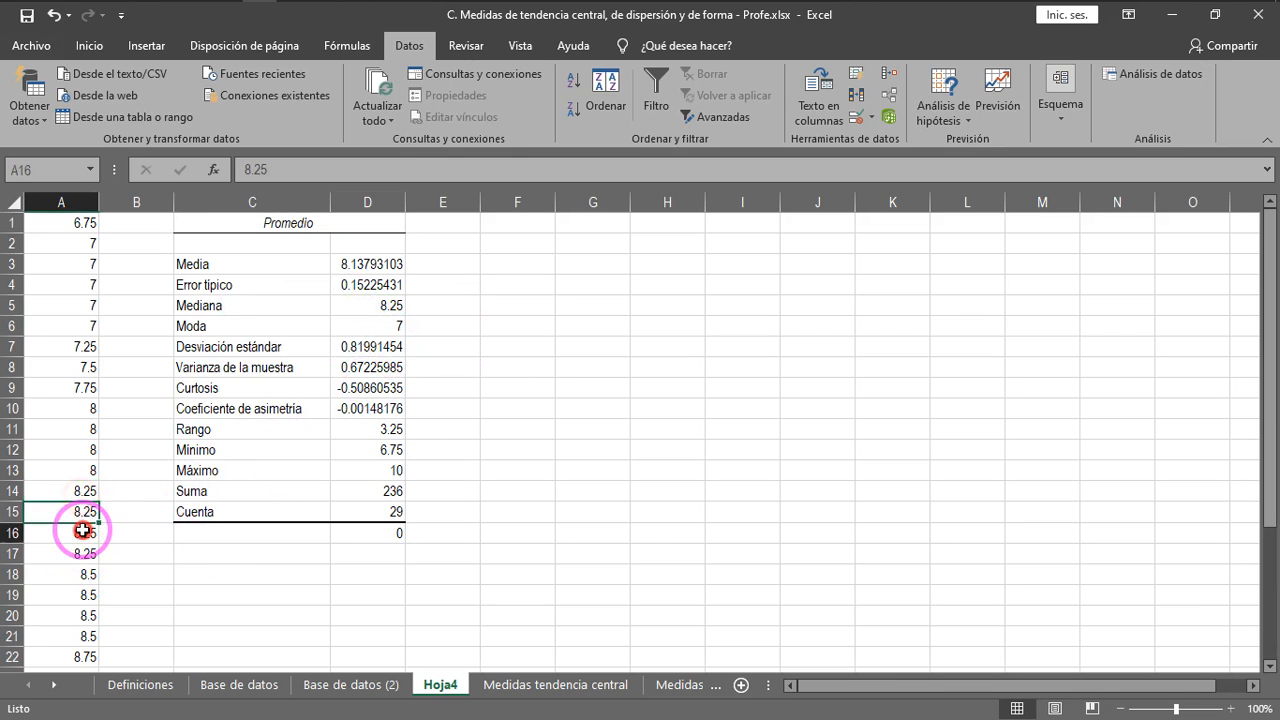
pyautogui.click(82, 575)
pyautogui.click(350, 327)
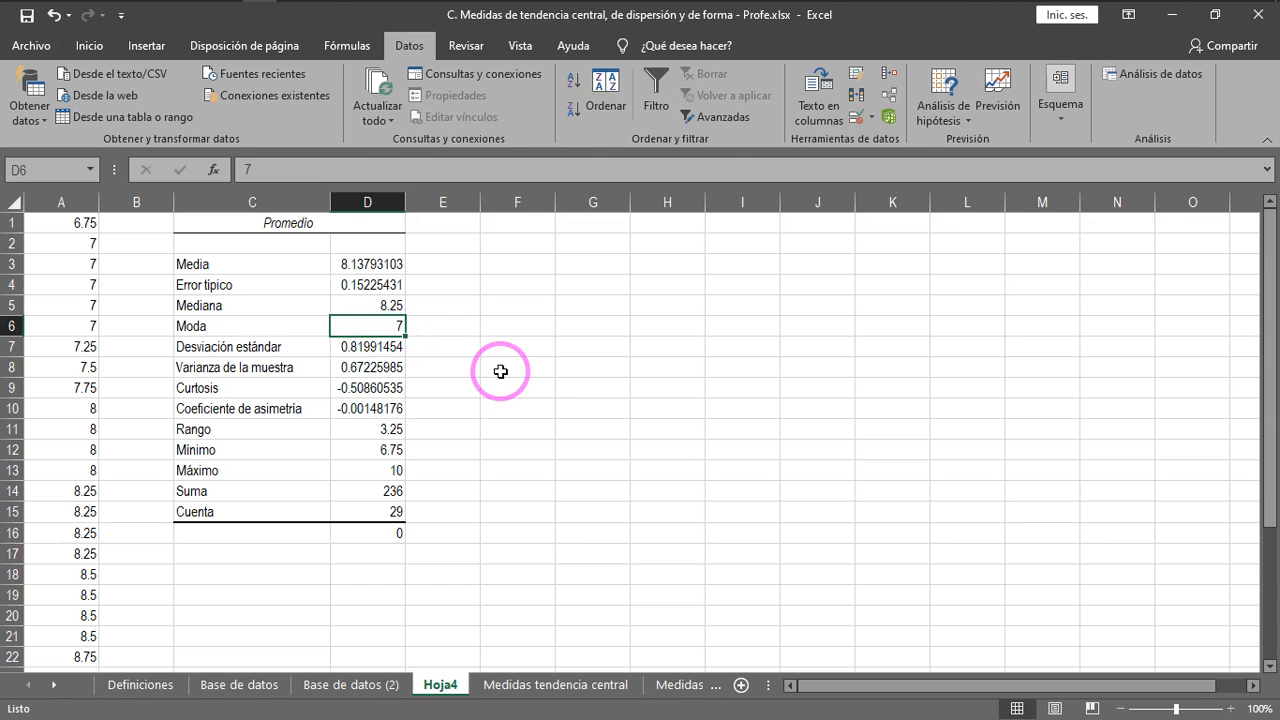
pyautogui.scroll(-1, 501, 372)
pyautogui.scroll(1, 501, 372)
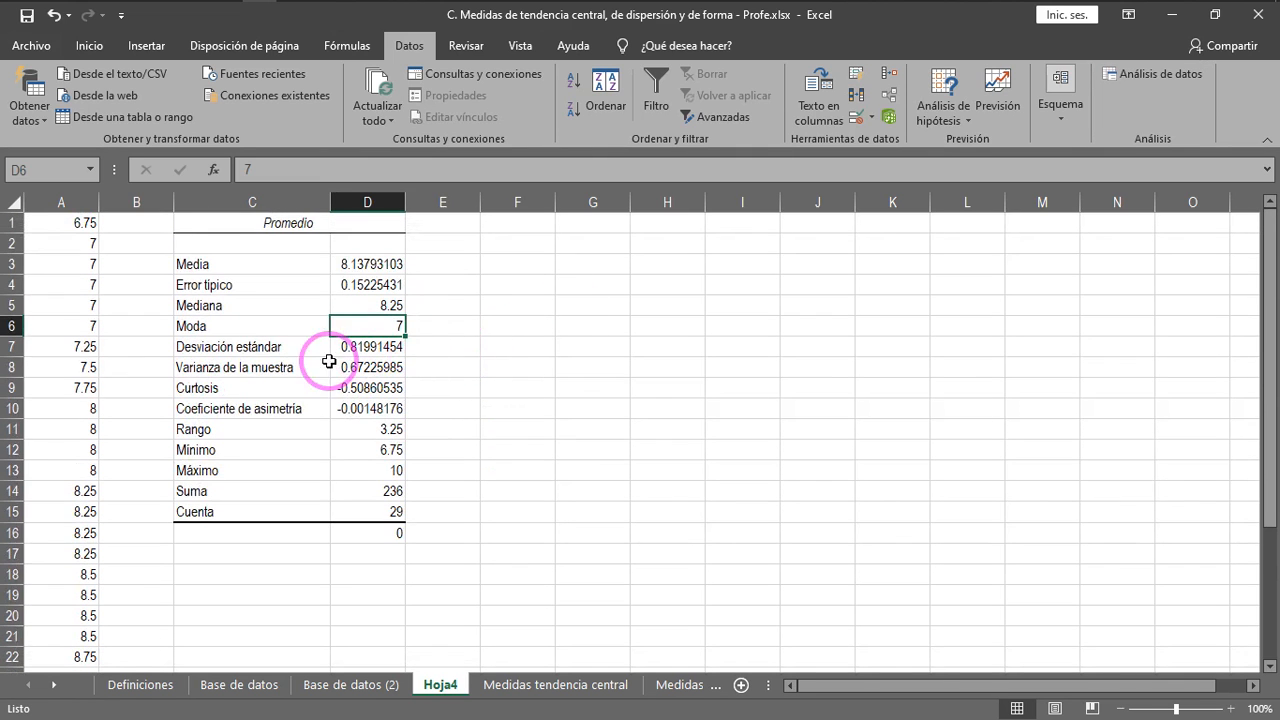
# Step: Examine the Varianza de la muestra and Desviación estándar rows of the statistics table
pyautogui.click(287, 371)
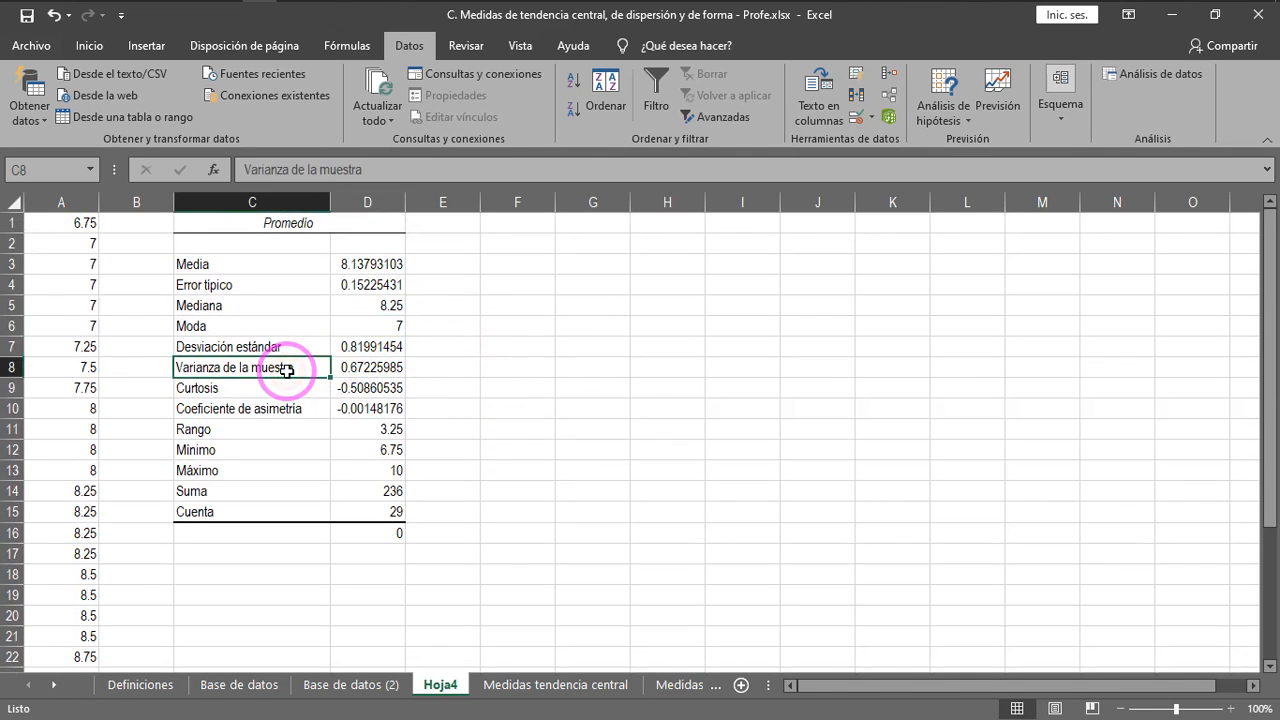
pyautogui.click(381, 369)
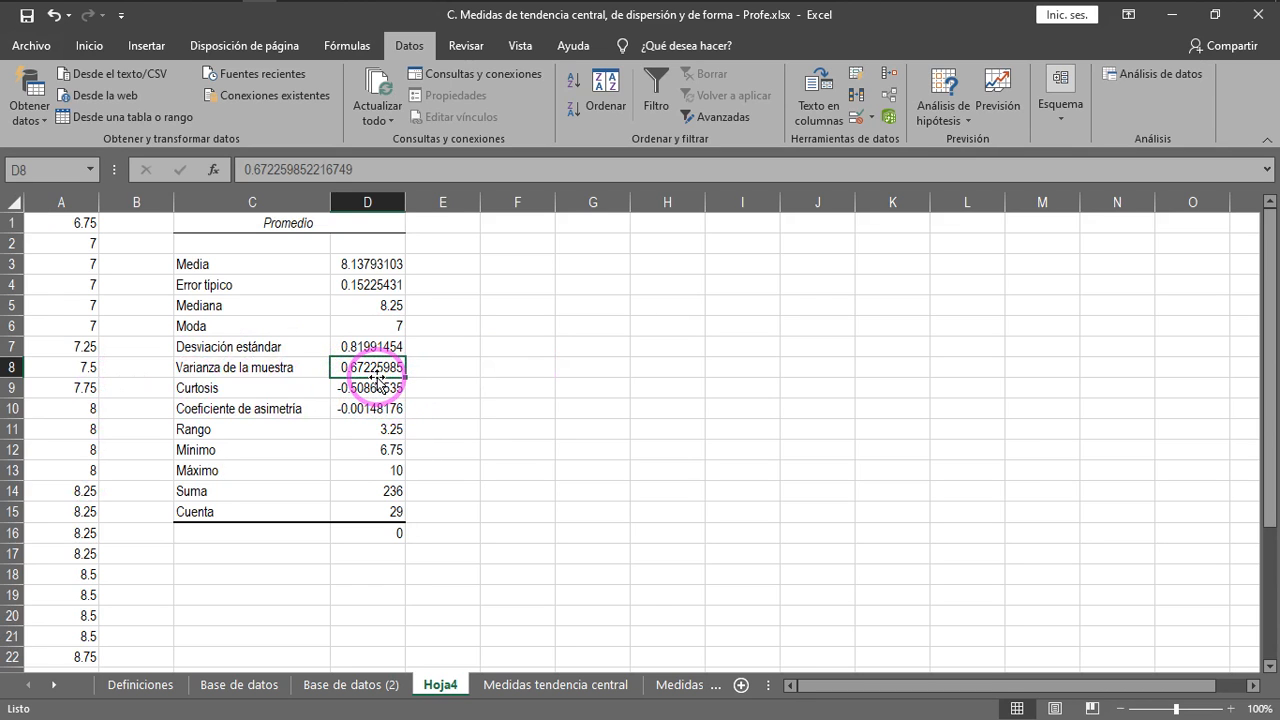
pyautogui.click(297, 346)
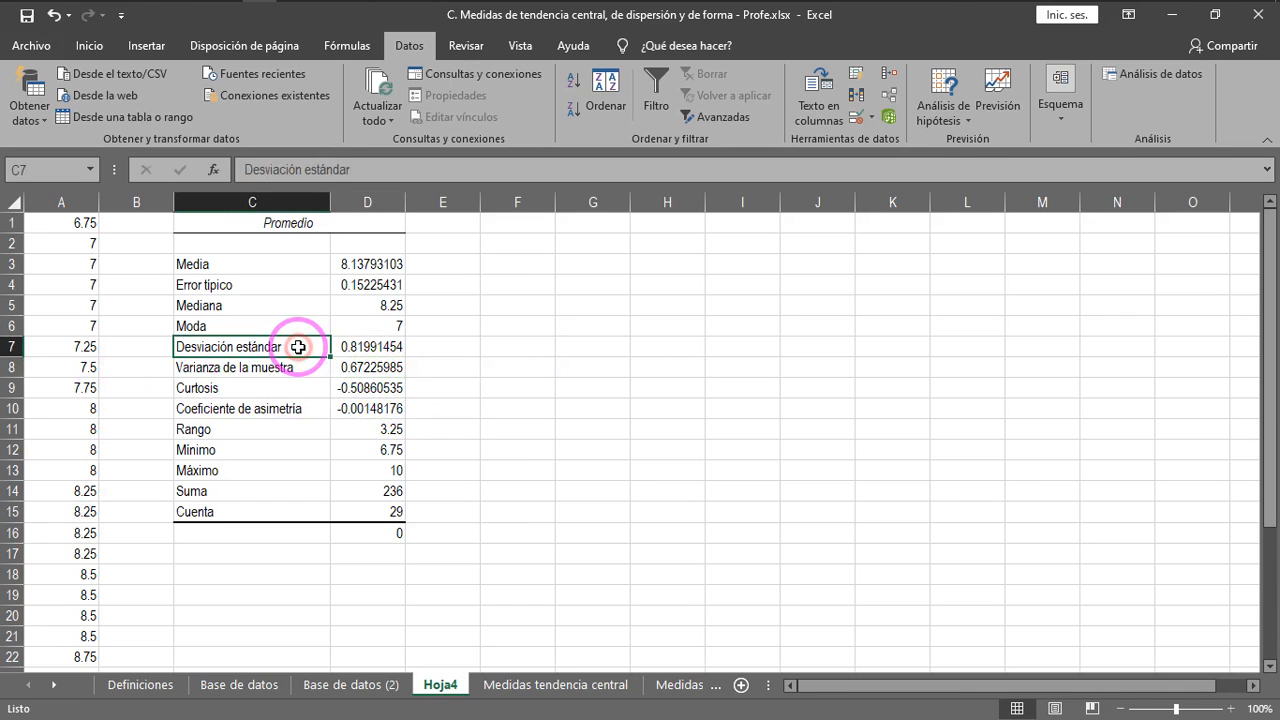
pyautogui.click(289, 370)
pyautogui.click(289, 348)
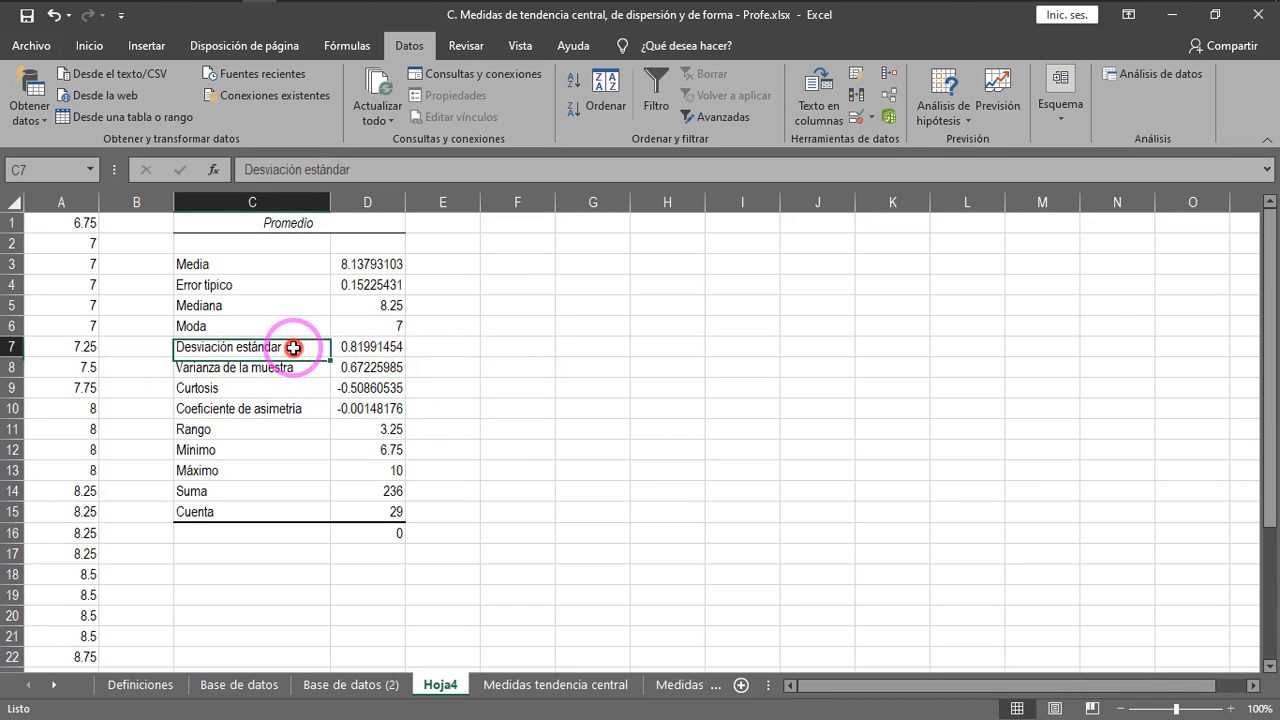
pyautogui.click(289, 367)
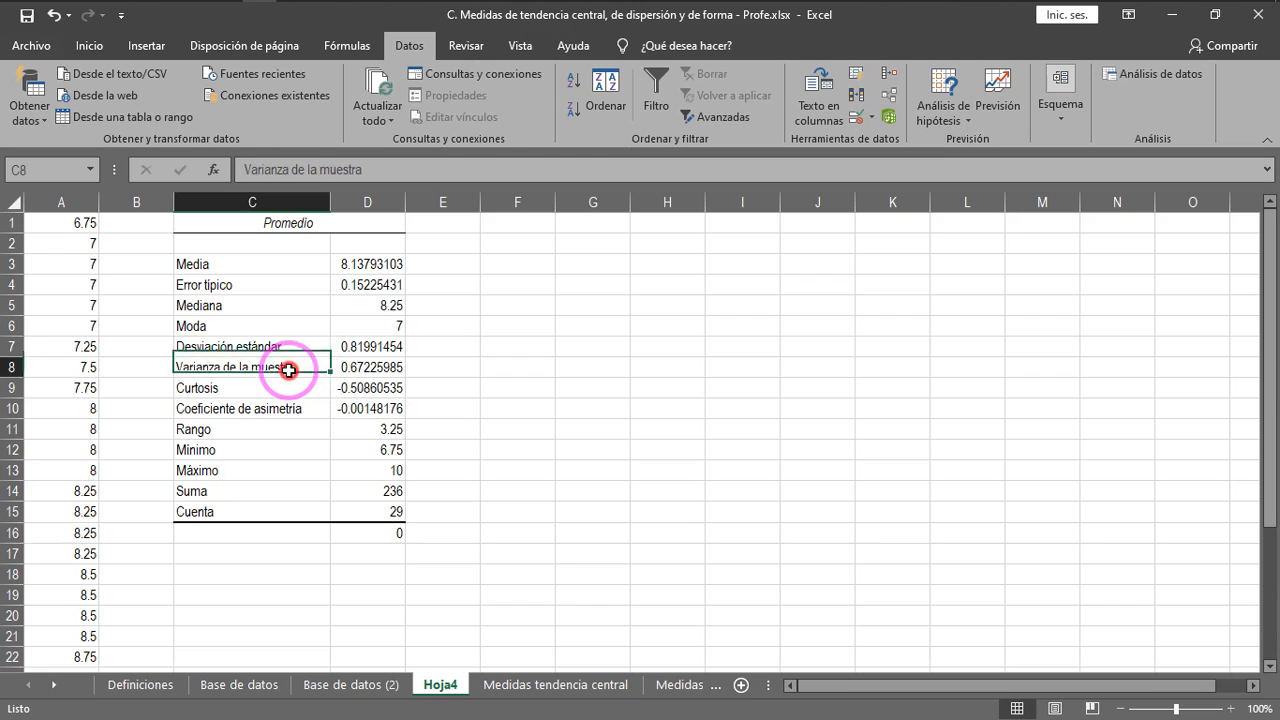
pyautogui.click(355, 347)
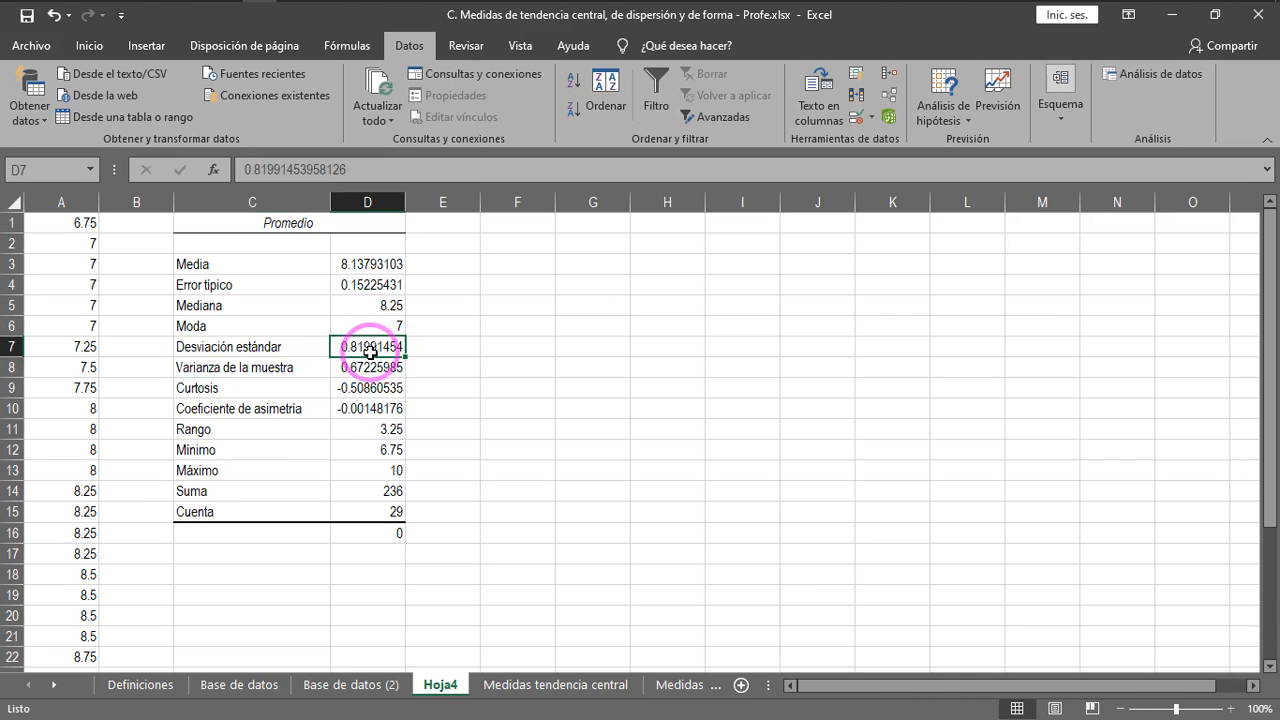
# Step: Check the Rango, Mínimo and Máximo results against the last grade in column A
pyautogui.click(322, 430)
pyautogui.click(367, 428)
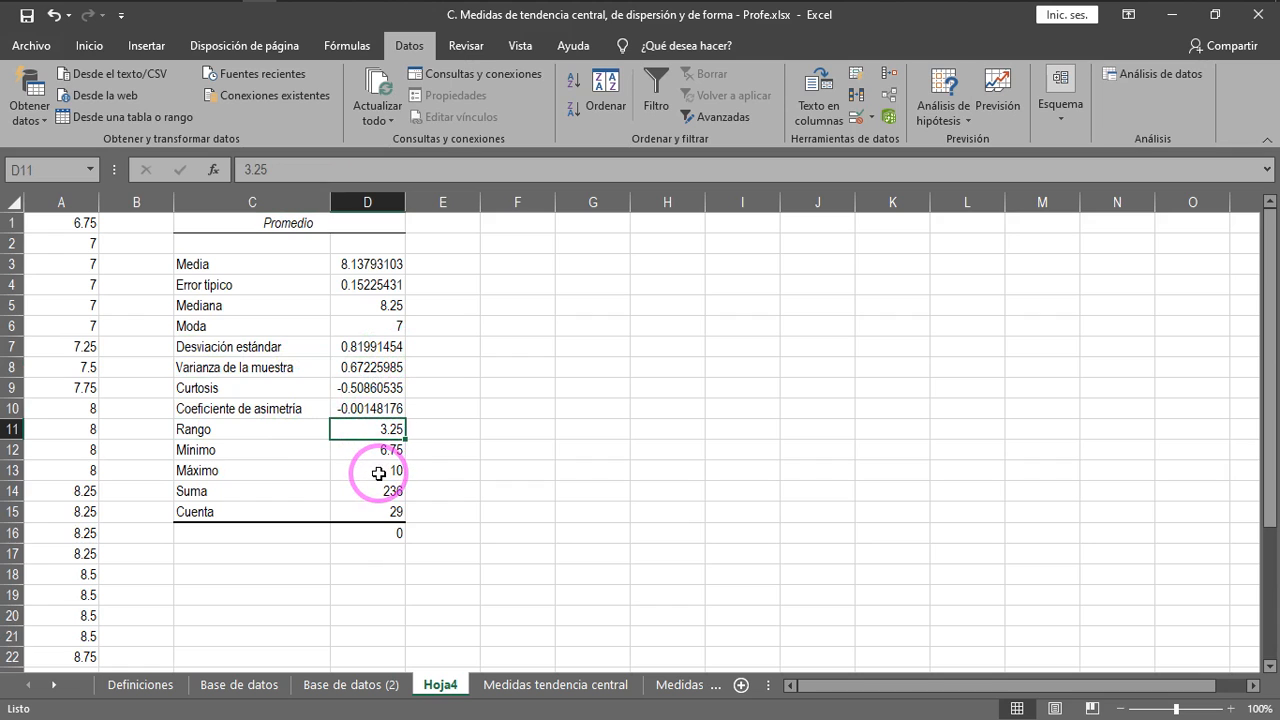
pyautogui.click(375, 473)
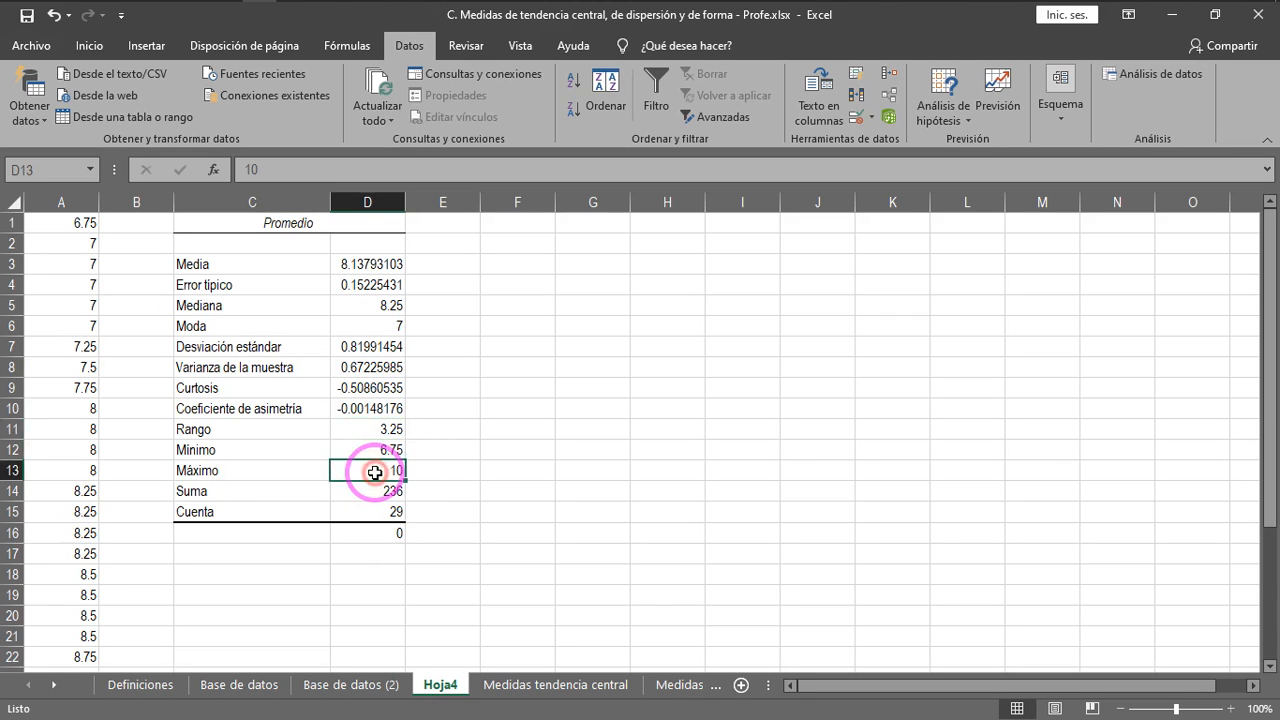
pyautogui.click(377, 448)
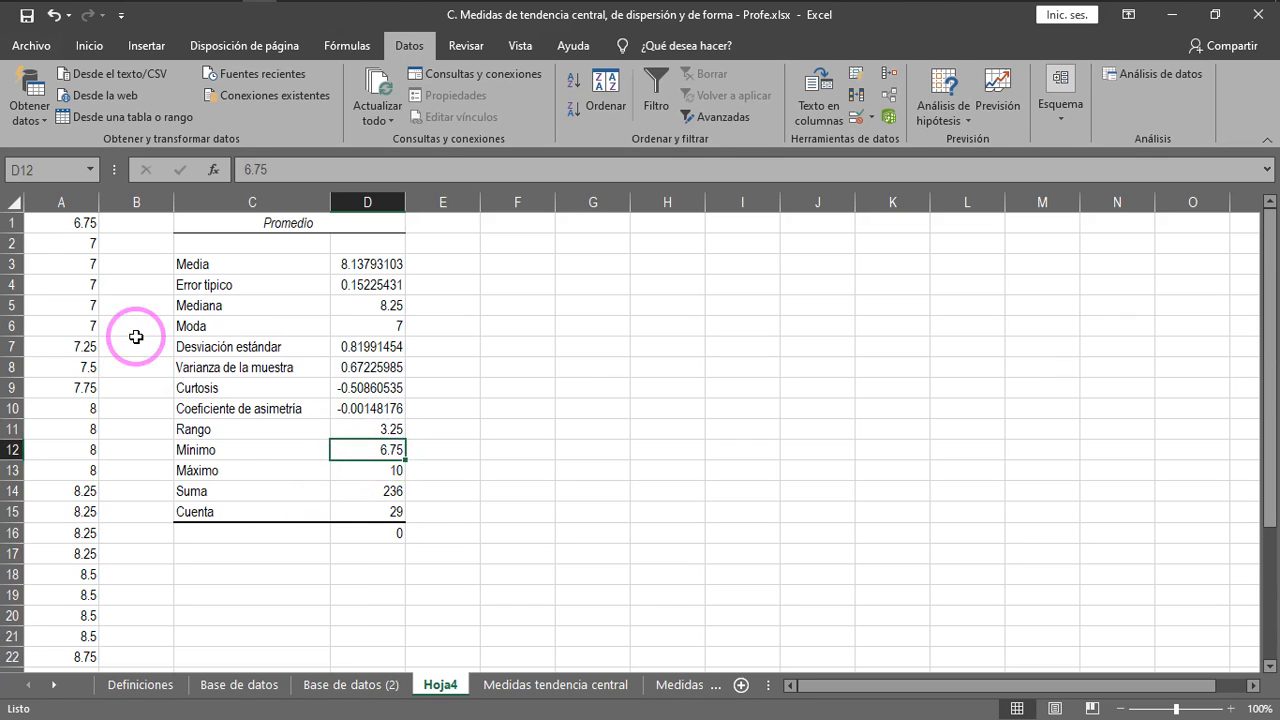
pyautogui.click(348, 475)
pyautogui.scroll(-5, 65, 600)
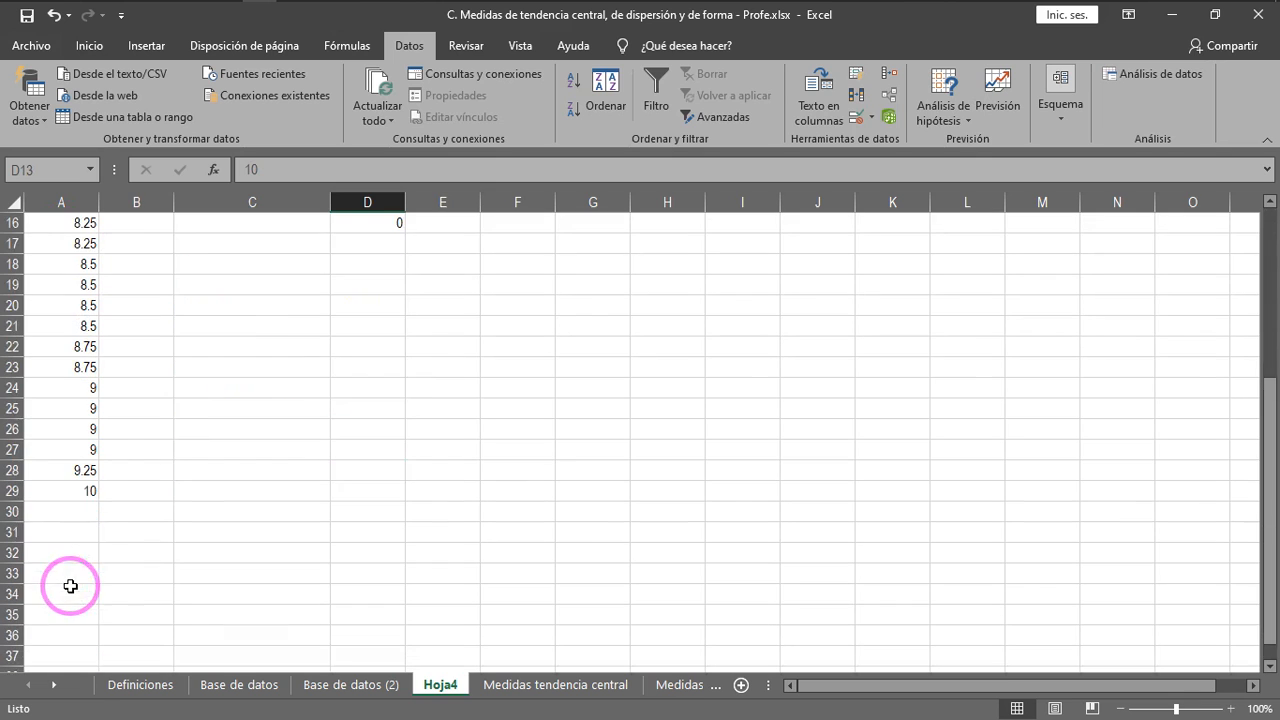
pyautogui.click(84, 492)
pyautogui.scroll(5, 260, 510)
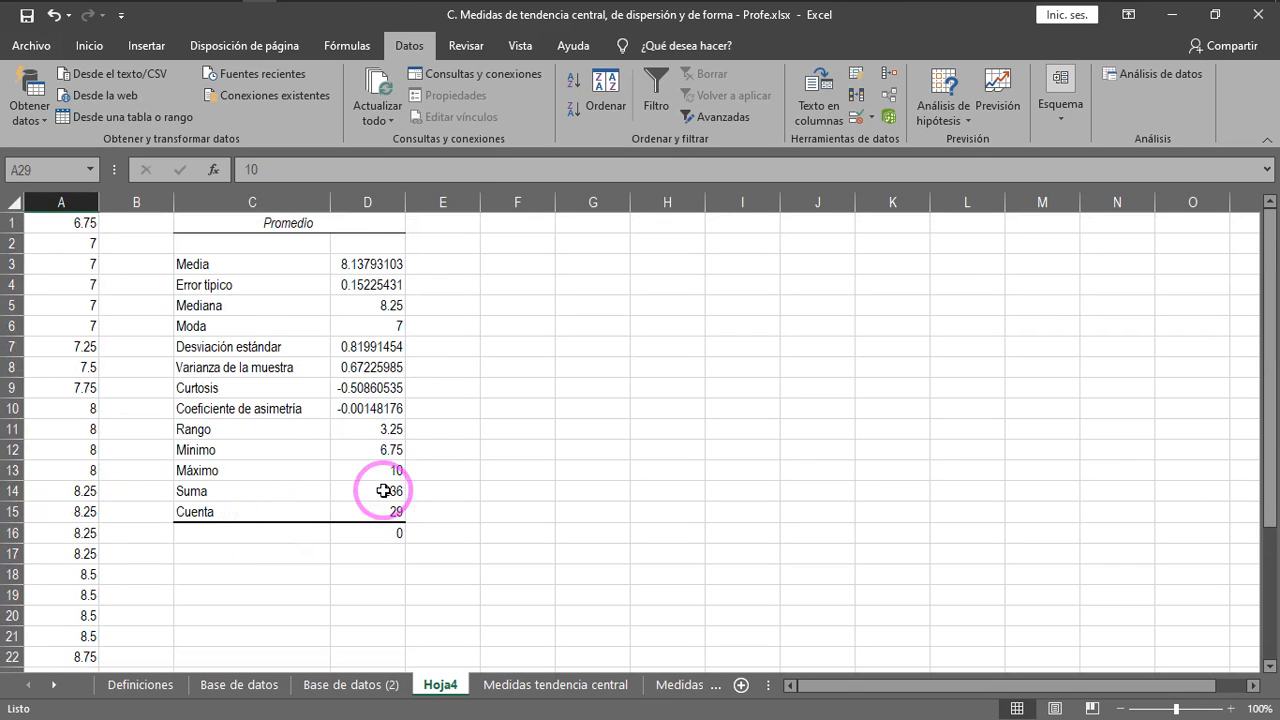
pyautogui.click(378, 434)
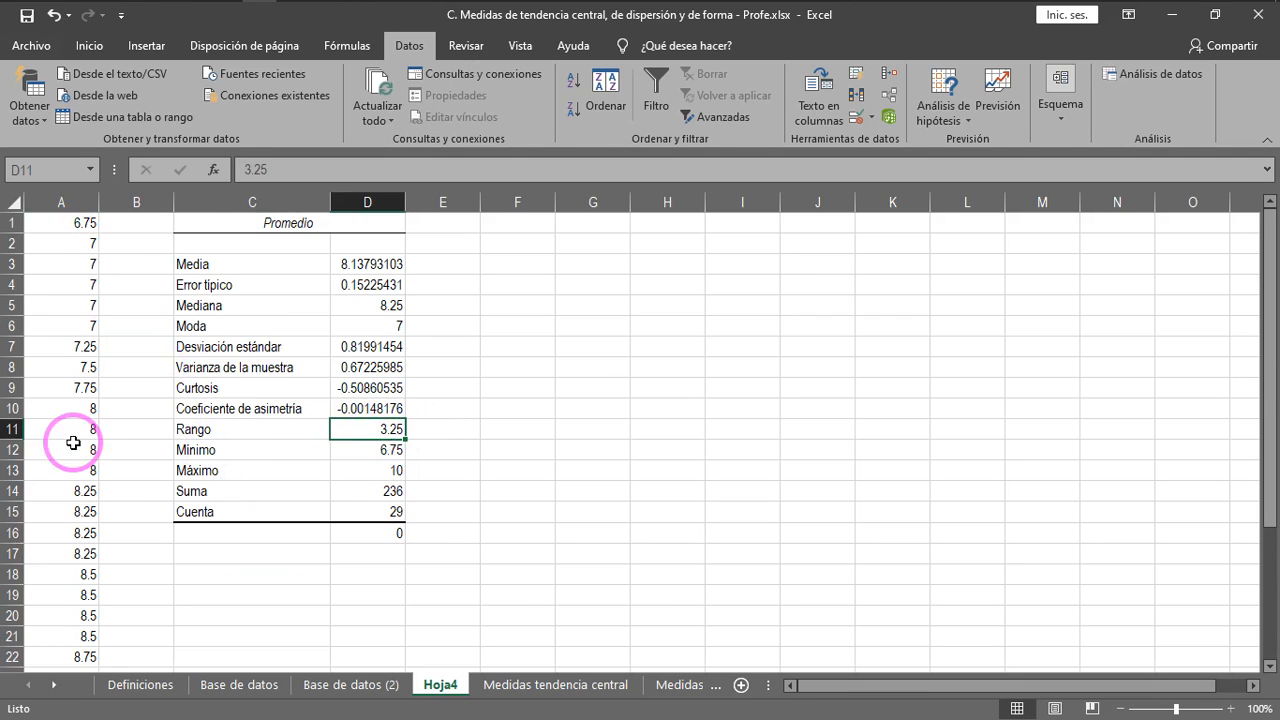
# Step: Examine the Suma and Cuenta results and relate them to the grades in column A
pyautogui.click(362, 491)
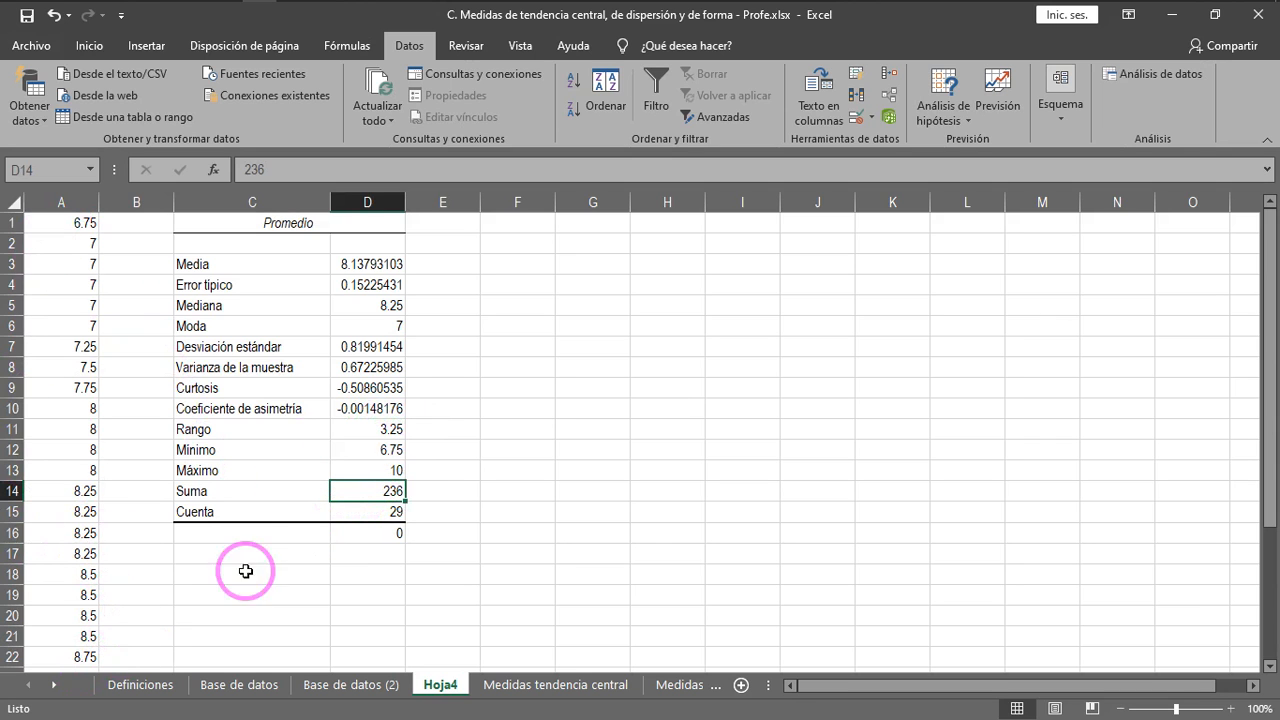
pyautogui.click(255, 513)
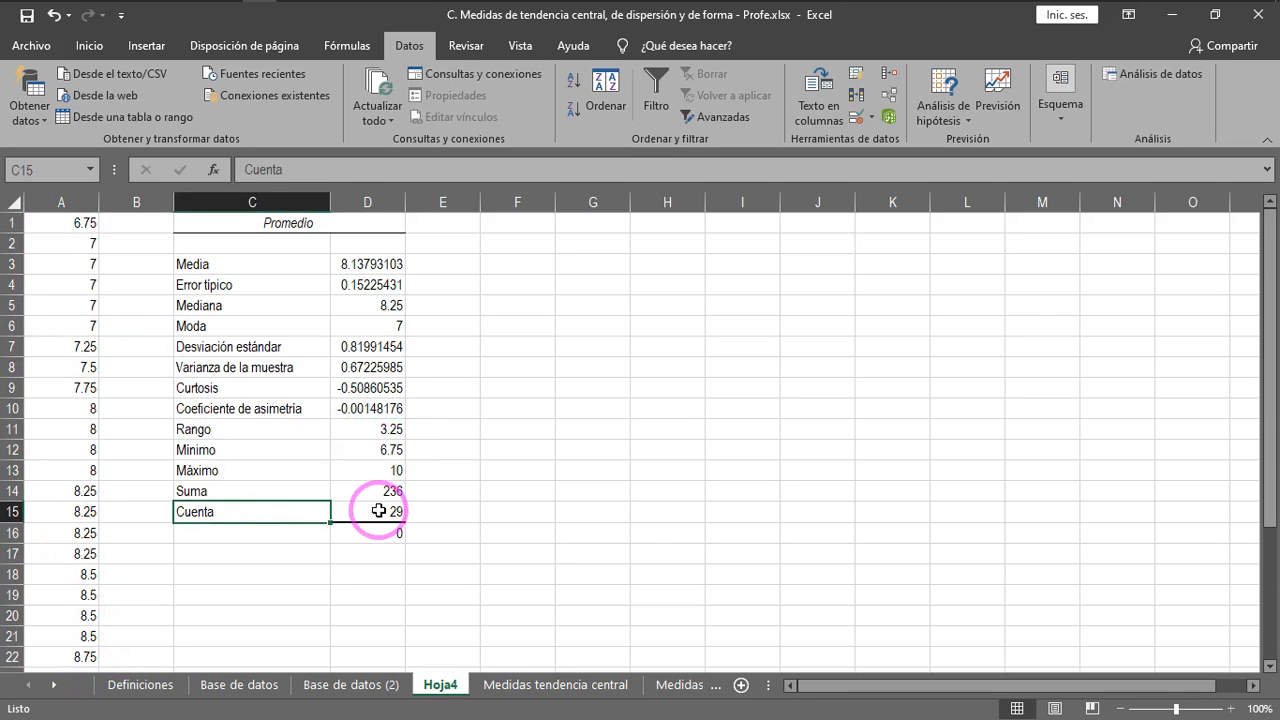
pyautogui.click(376, 515)
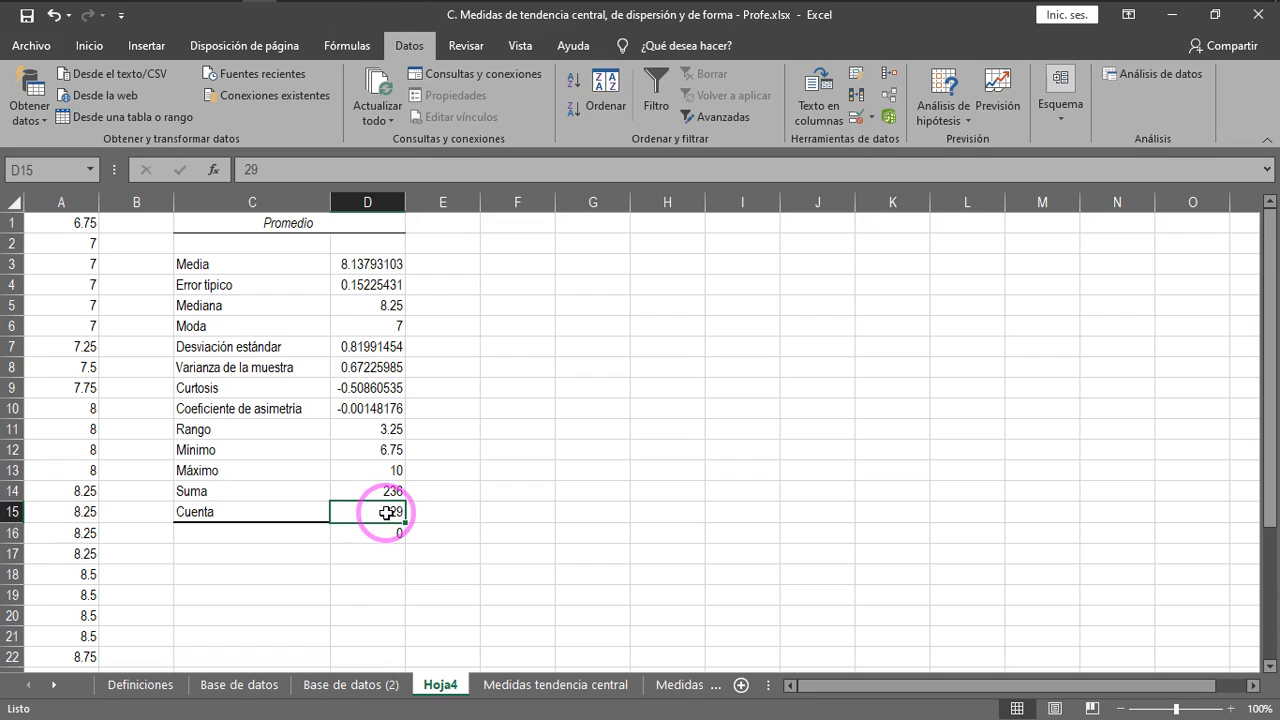
pyautogui.click(56, 220)
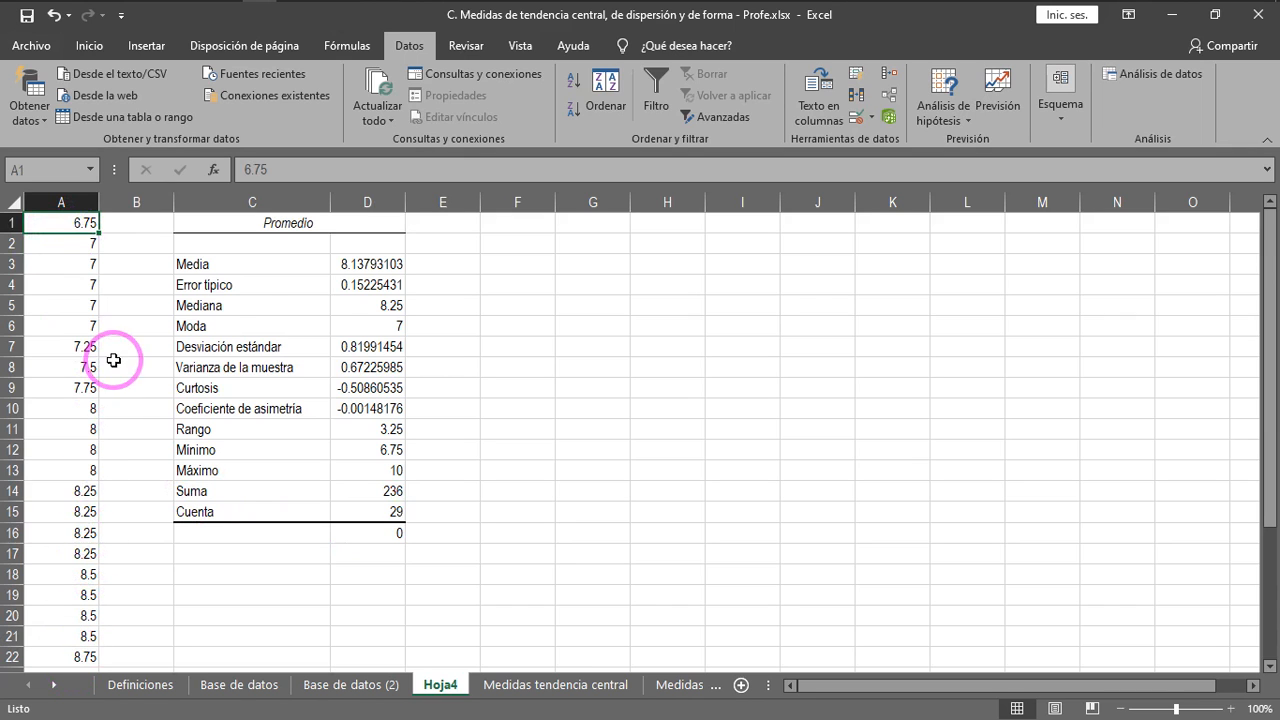
pyautogui.click(487, 324)
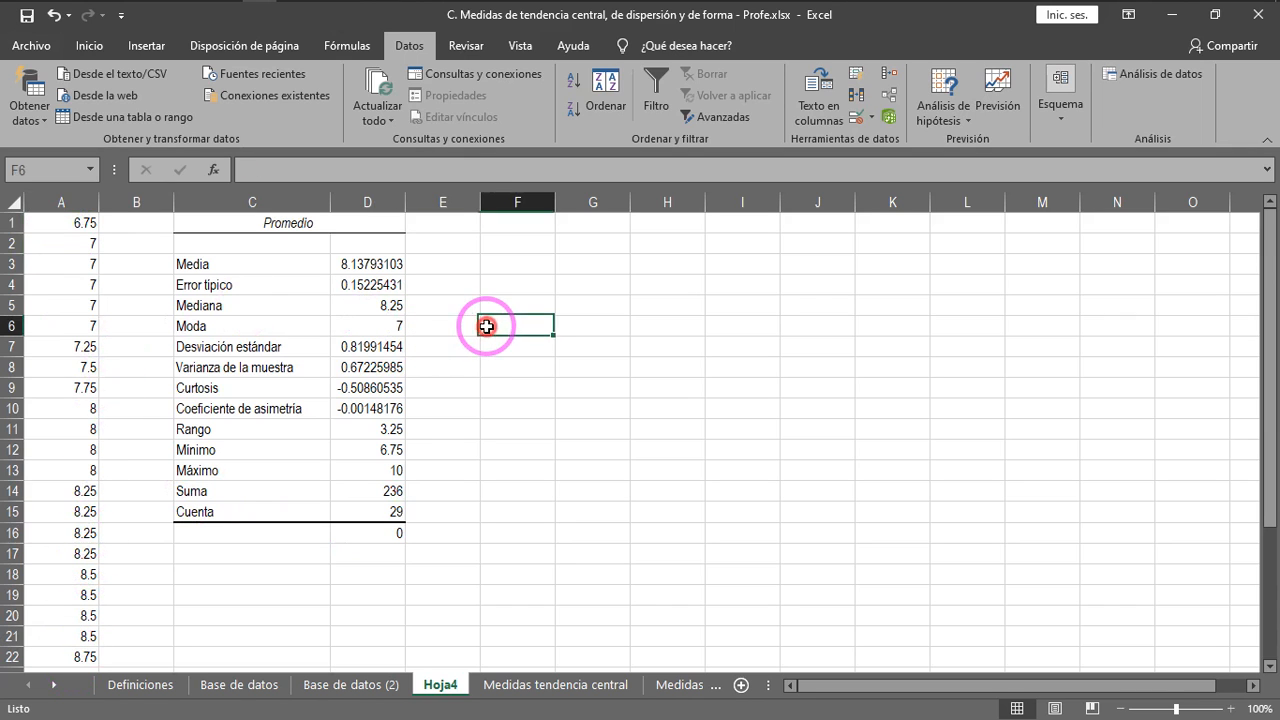
# Step: Merge and centre B9:B10 beside Curtosis and Coeficiente de asimetría, formatted as bold 12 pt blue text
pyautogui.click(221, 391)
pyautogui.click(236, 399)
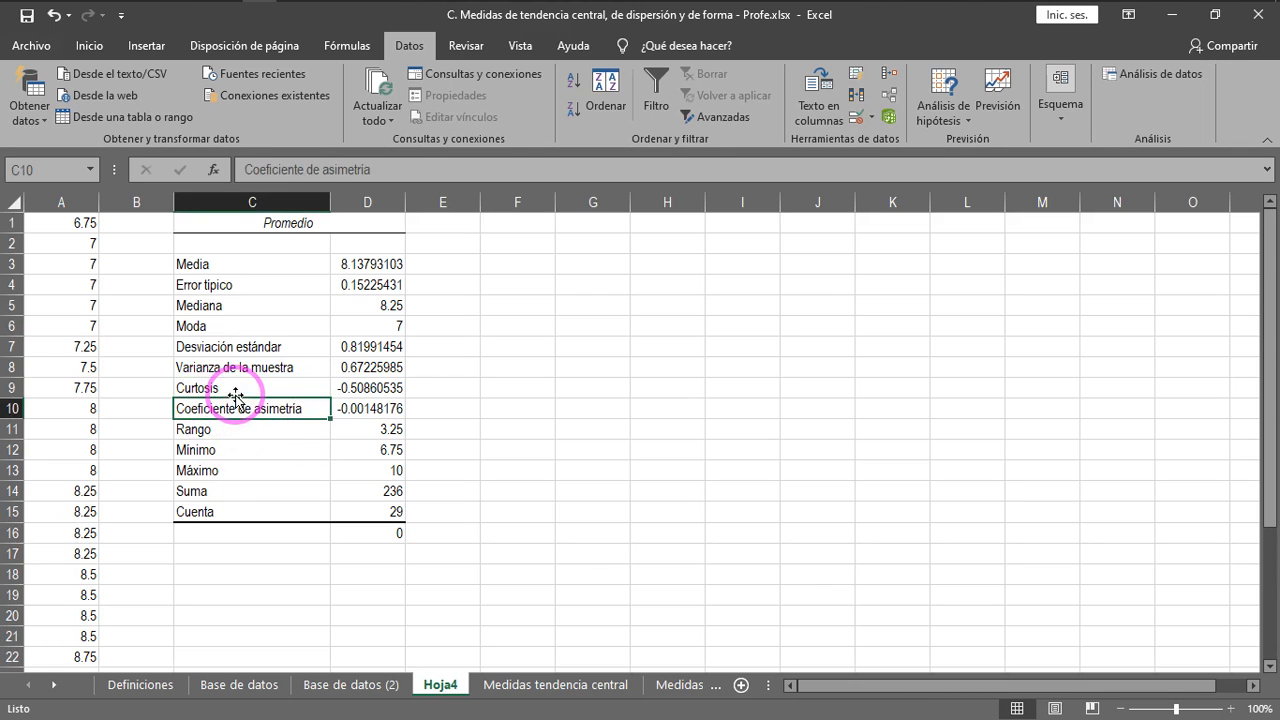
pyautogui.click(234, 390)
pyautogui.click(158, 392)
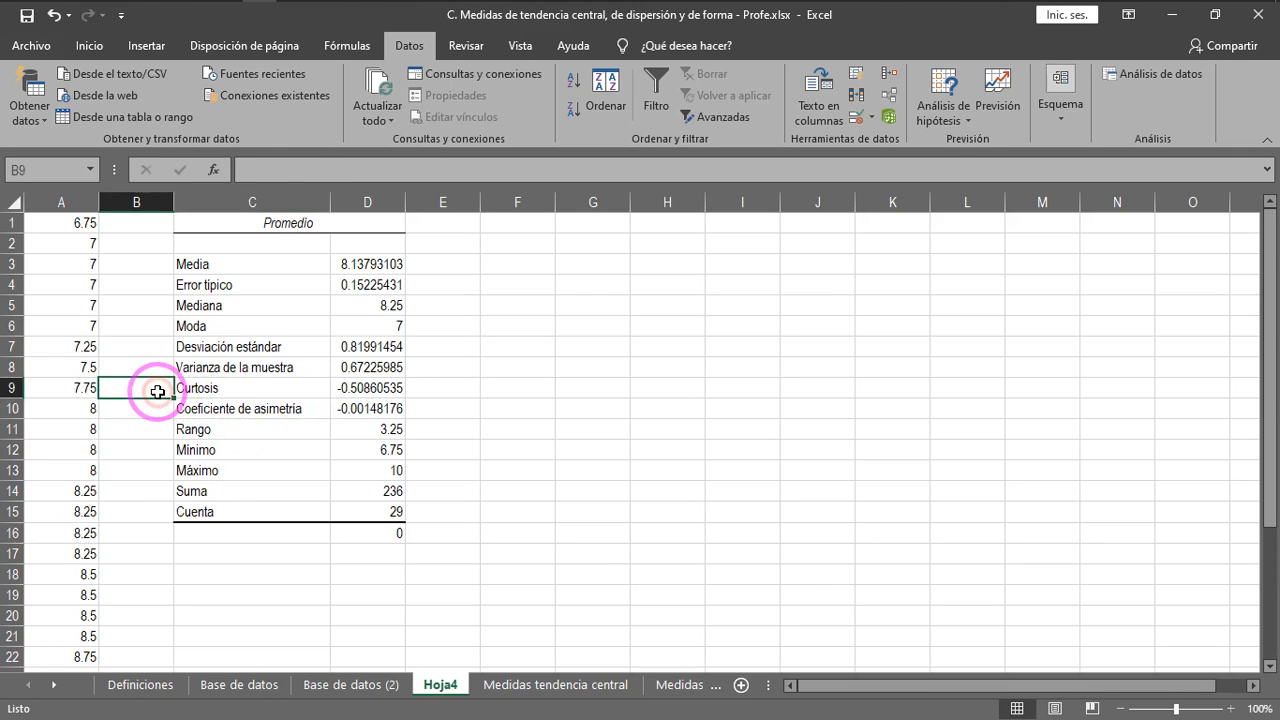
pyautogui.moveTo(158, 392); pyautogui.dragTo(158, 402)
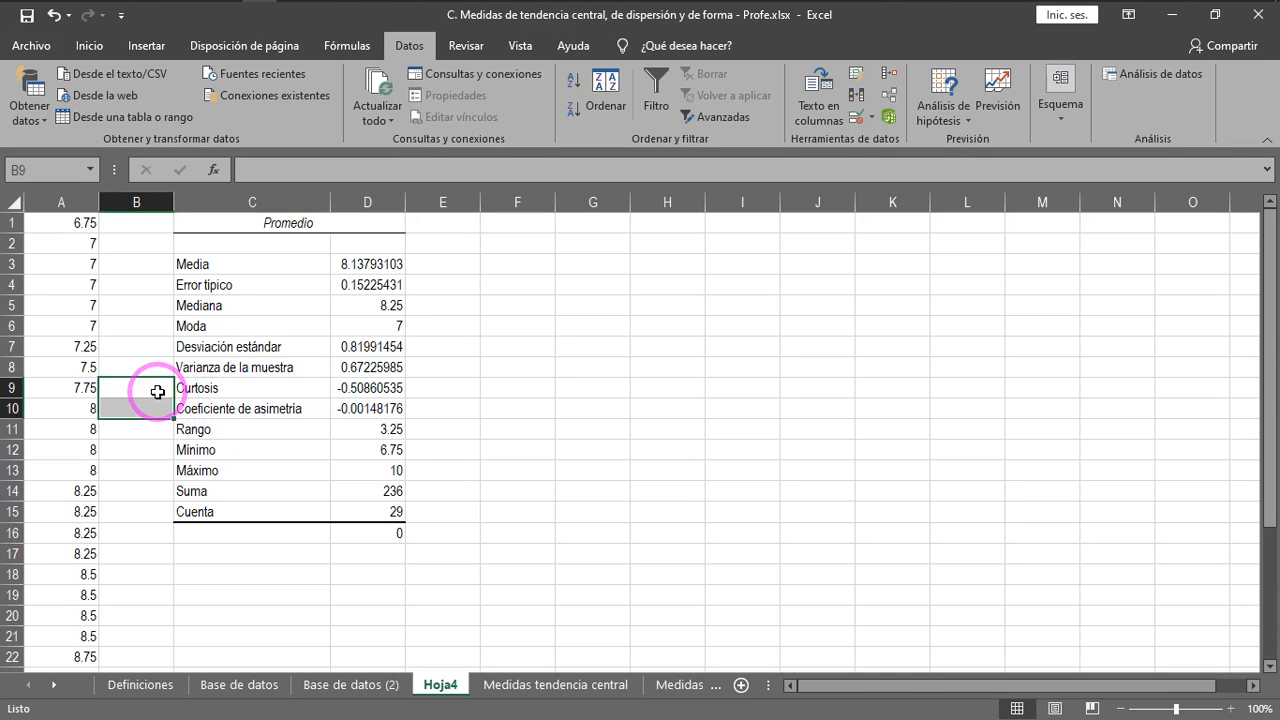
pyautogui.click(86, 46)
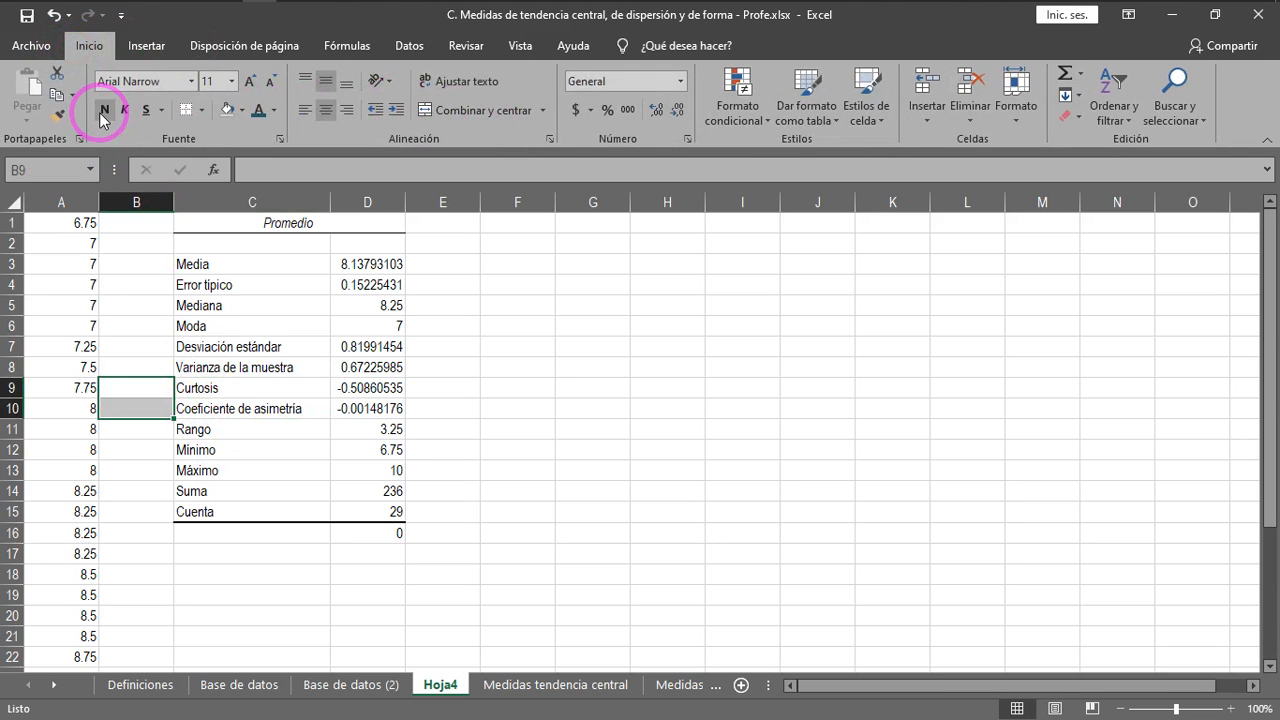
pyautogui.click(469, 112)
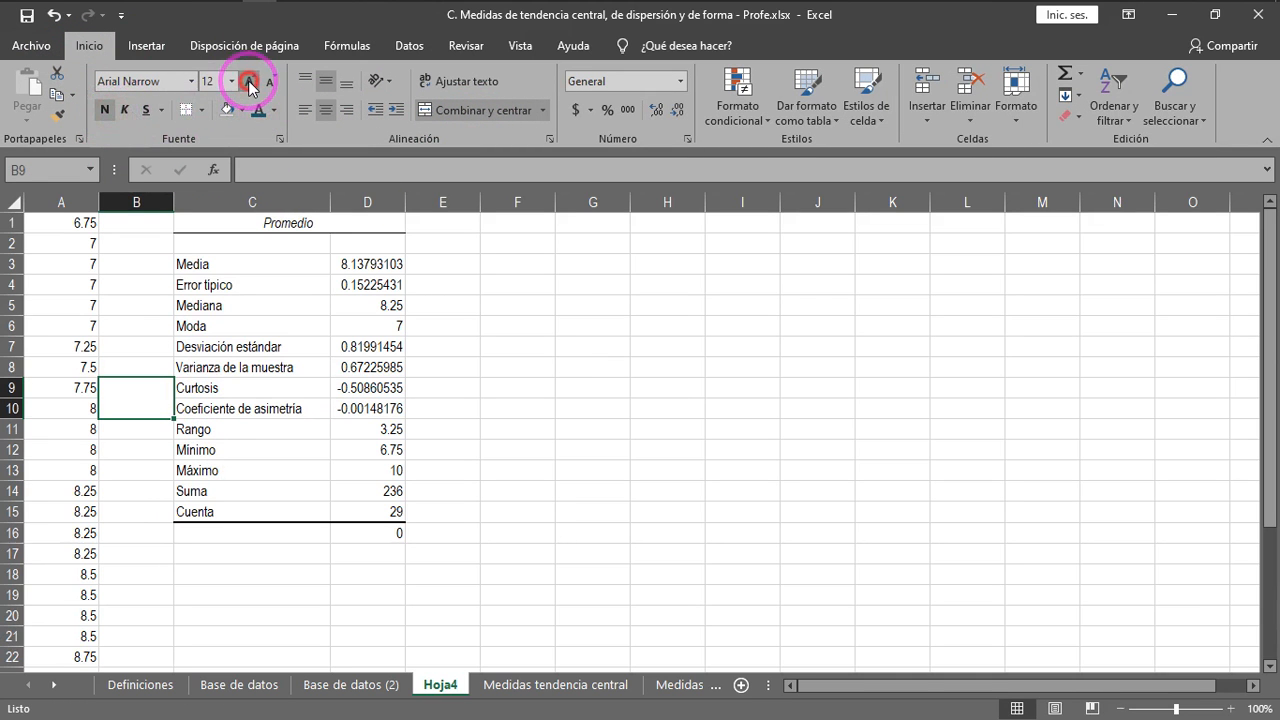
# Step: Enter Medidas de forma in the merged cell B9:B10 and wrap its text
pyautogui.write('Medidas de forma')
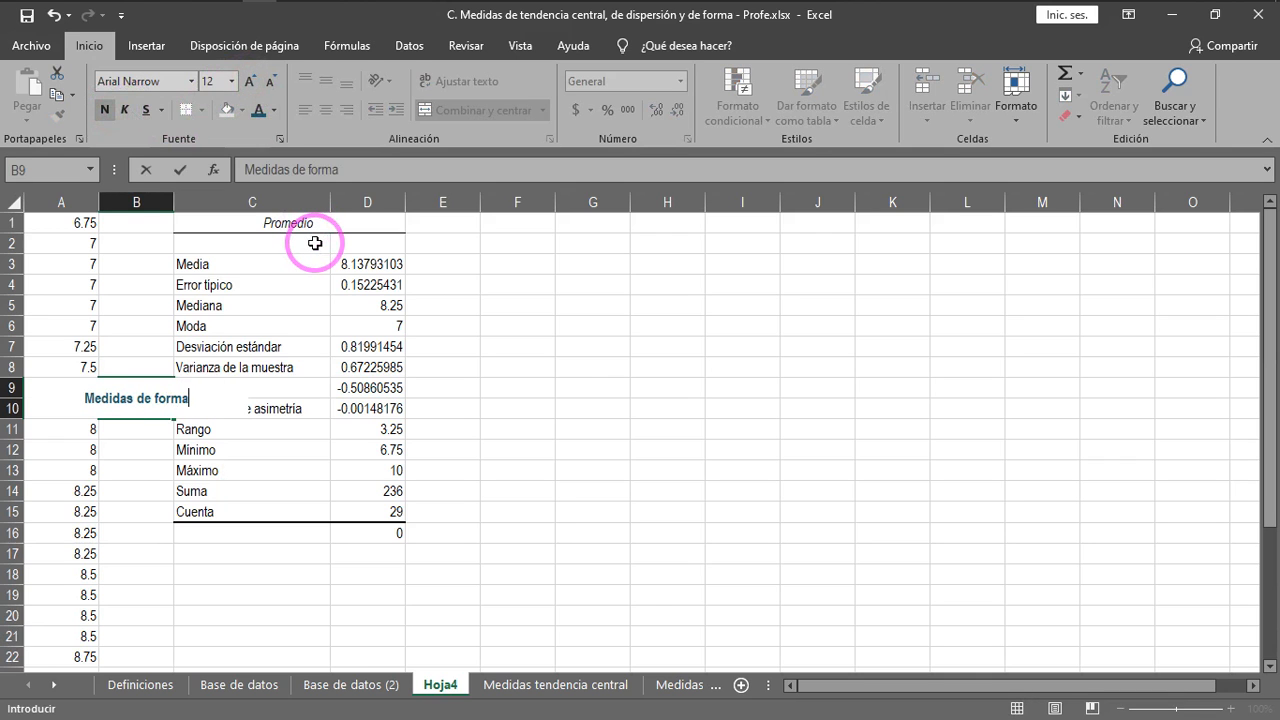
pyautogui.click(526, 425)
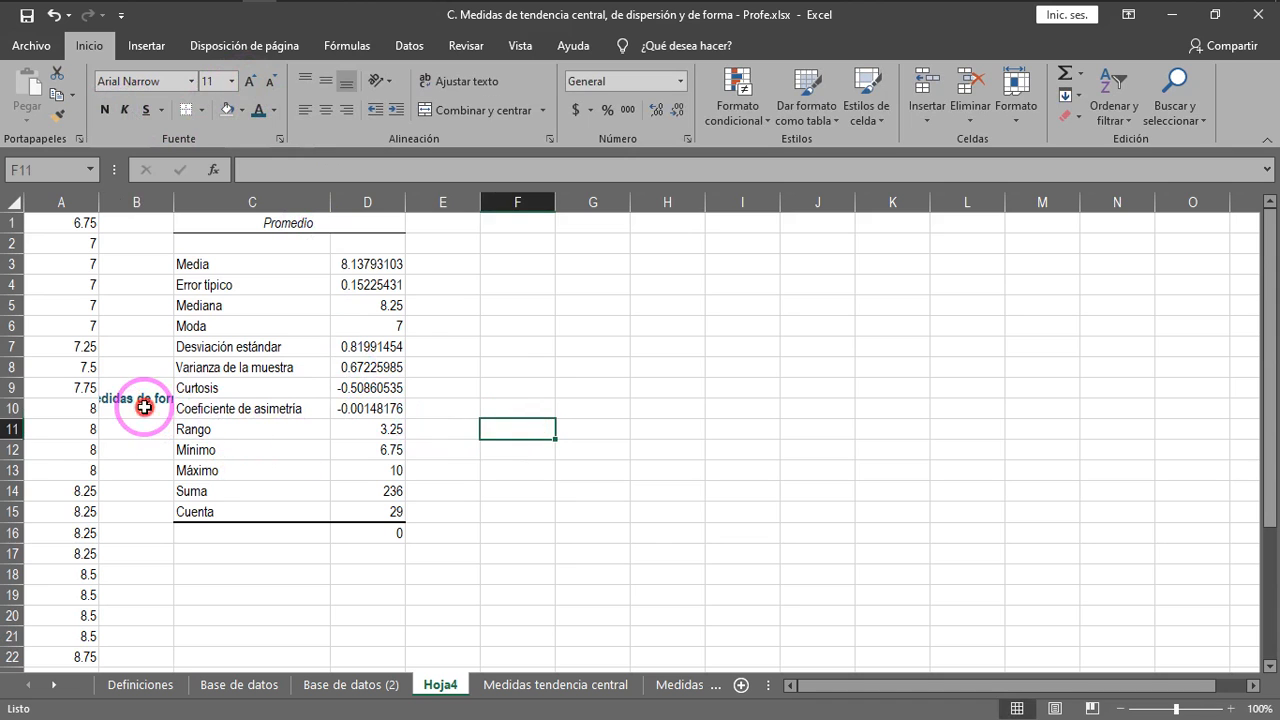
pyautogui.click(127, 400)
pyautogui.click(460, 81)
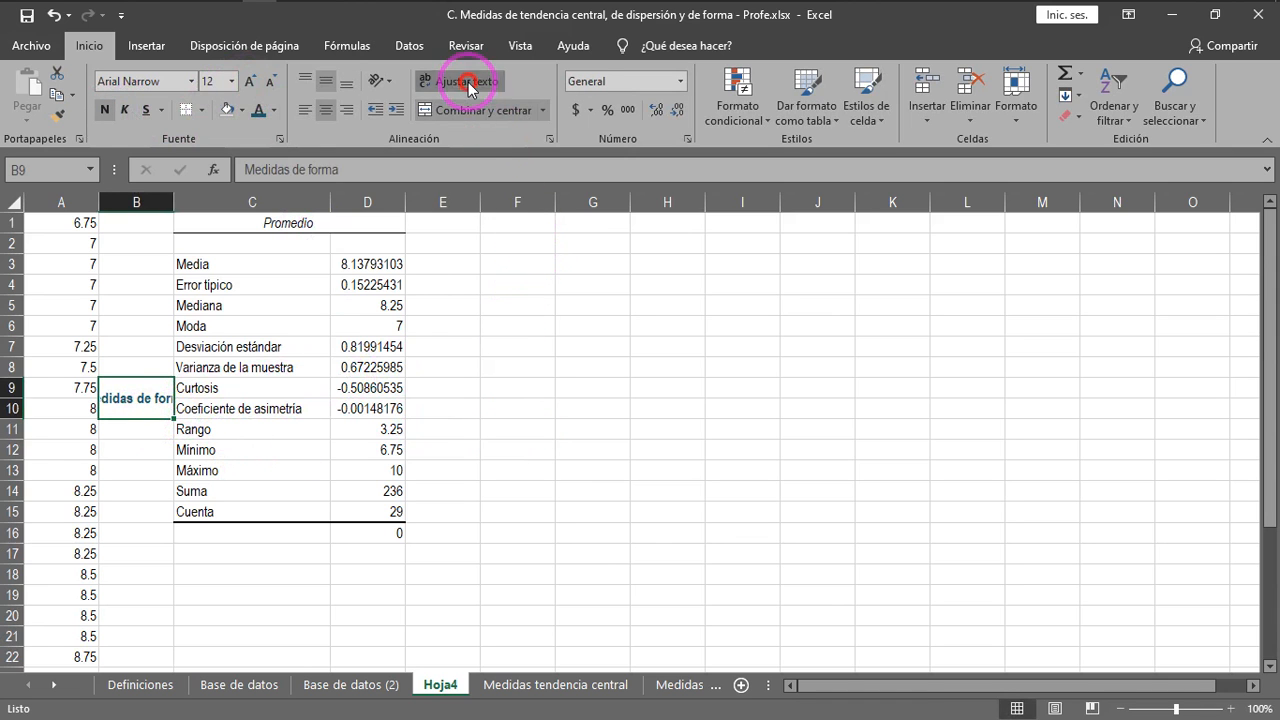
pyautogui.click(517, 428)
# Step: Examine the labels and values of Curtosis and Coeficiente de asimetría in rows 9 and 10
pyautogui.click(236, 386)
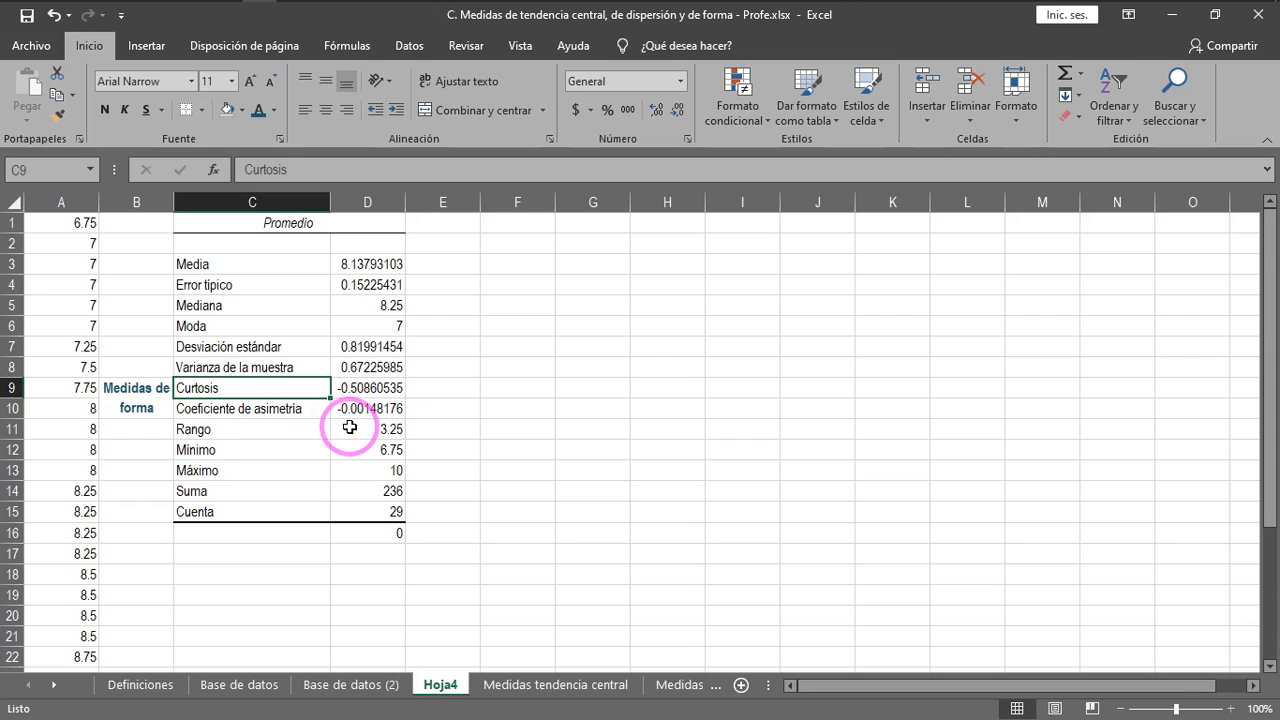
pyautogui.click(449, 409)
pyautogui.click(367, 396)
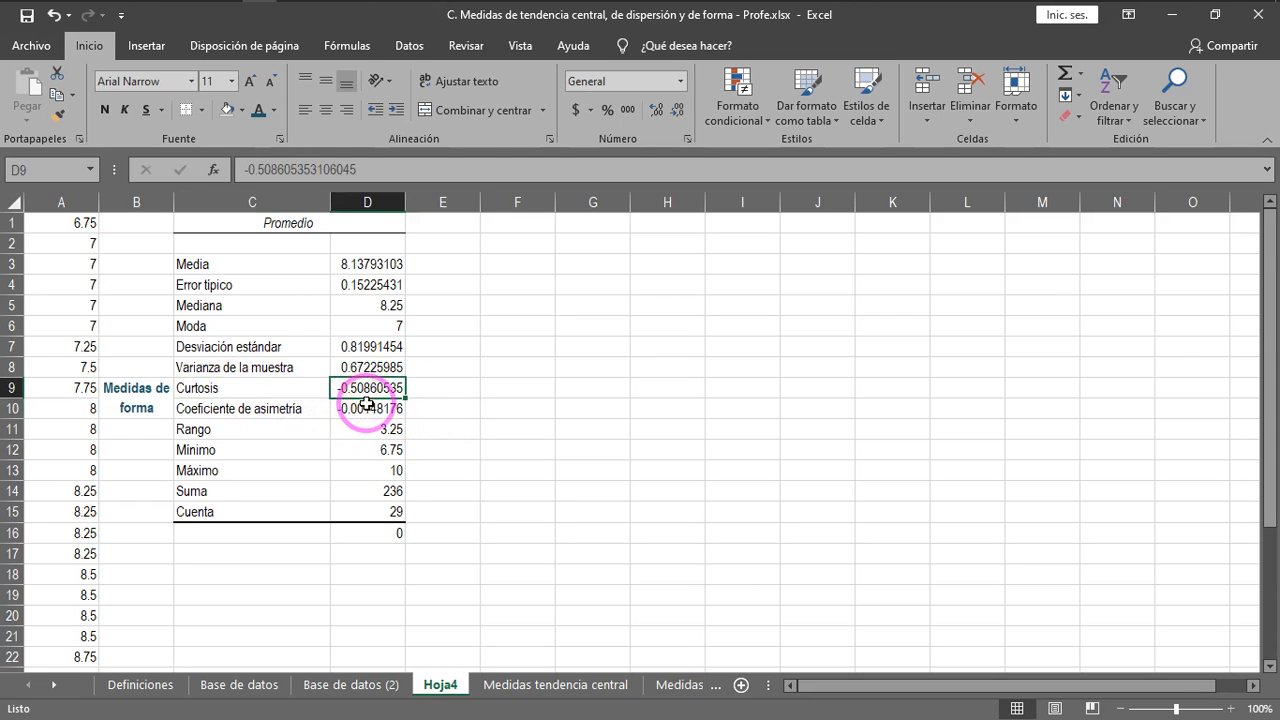
pyautogui.click(245, 390)
pyautogui.click(252, 410)
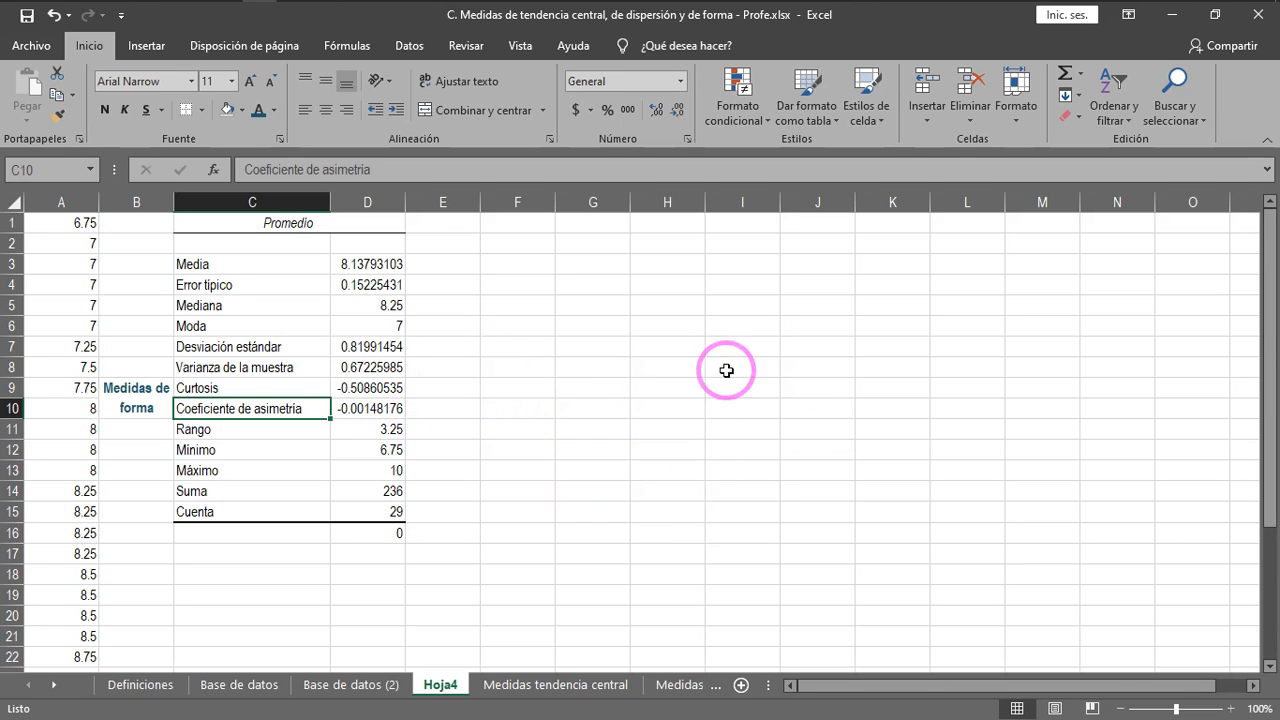
pyautogui.click(361, 388)
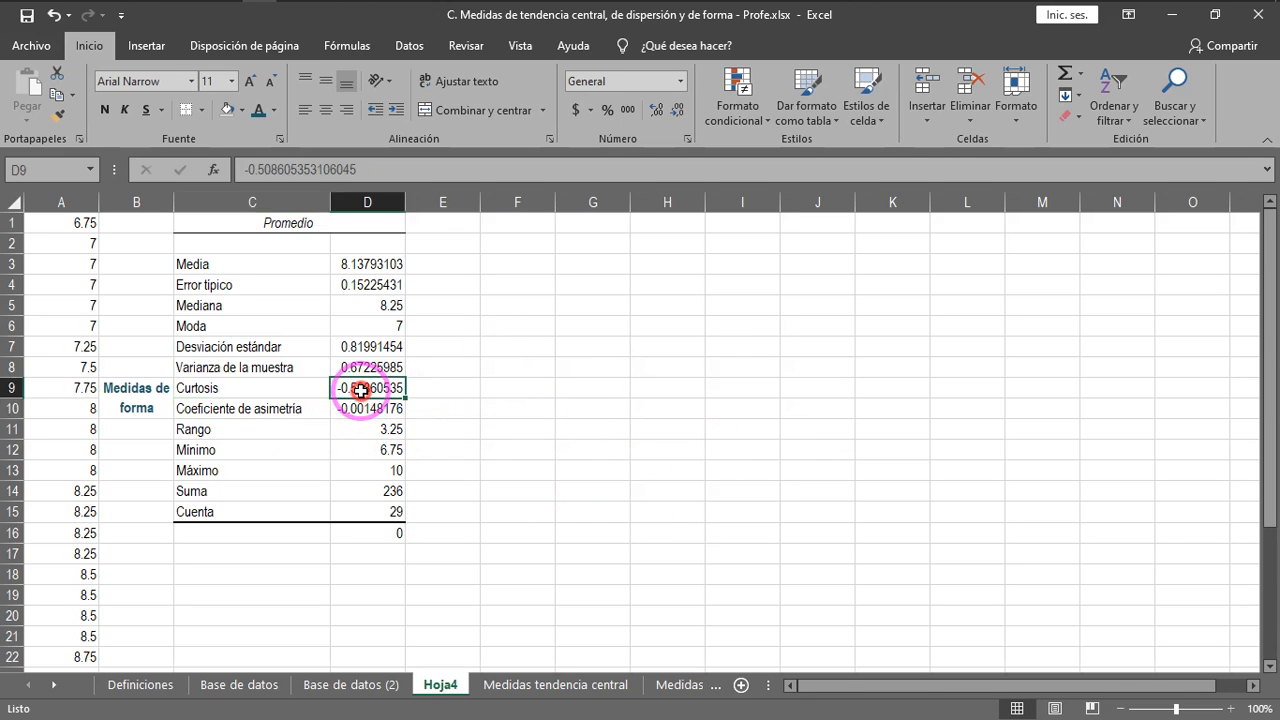
pyautogui.click(361, 412)
pyautogui.click(364, 390)
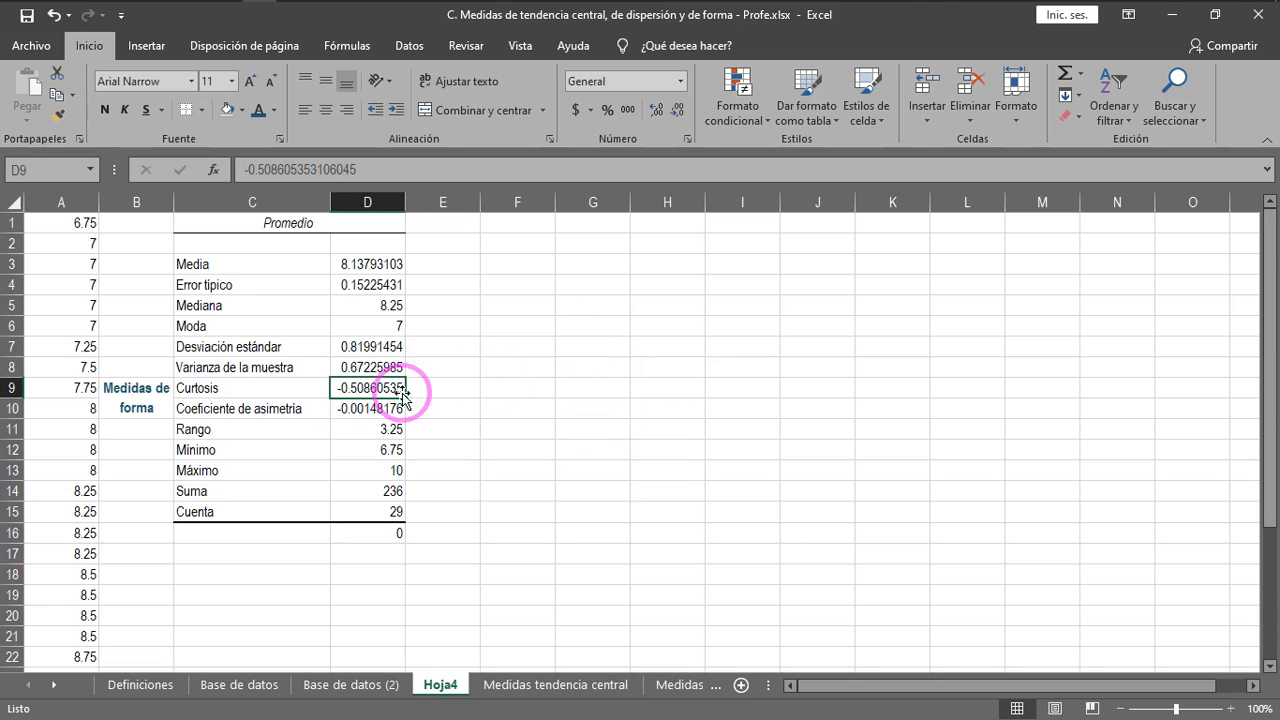
pyautogui.click(276, 390)
pyautogui.click(274, 411)
pyautogui.click(278, 387)
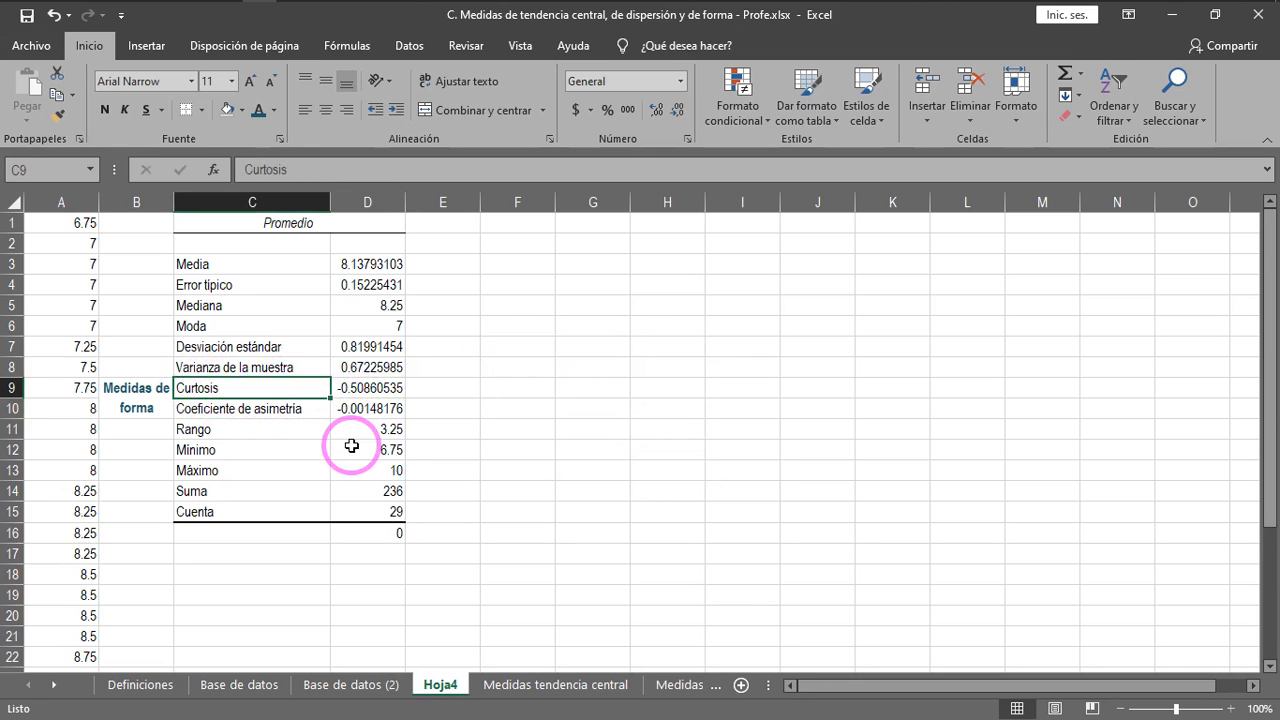
# Step: Consult the Apuntamiento o curtosis section and its distribution chart on the Medidas de forma sheet
pyautogui.click(712, 692)
pyautogui.click(714, 692)
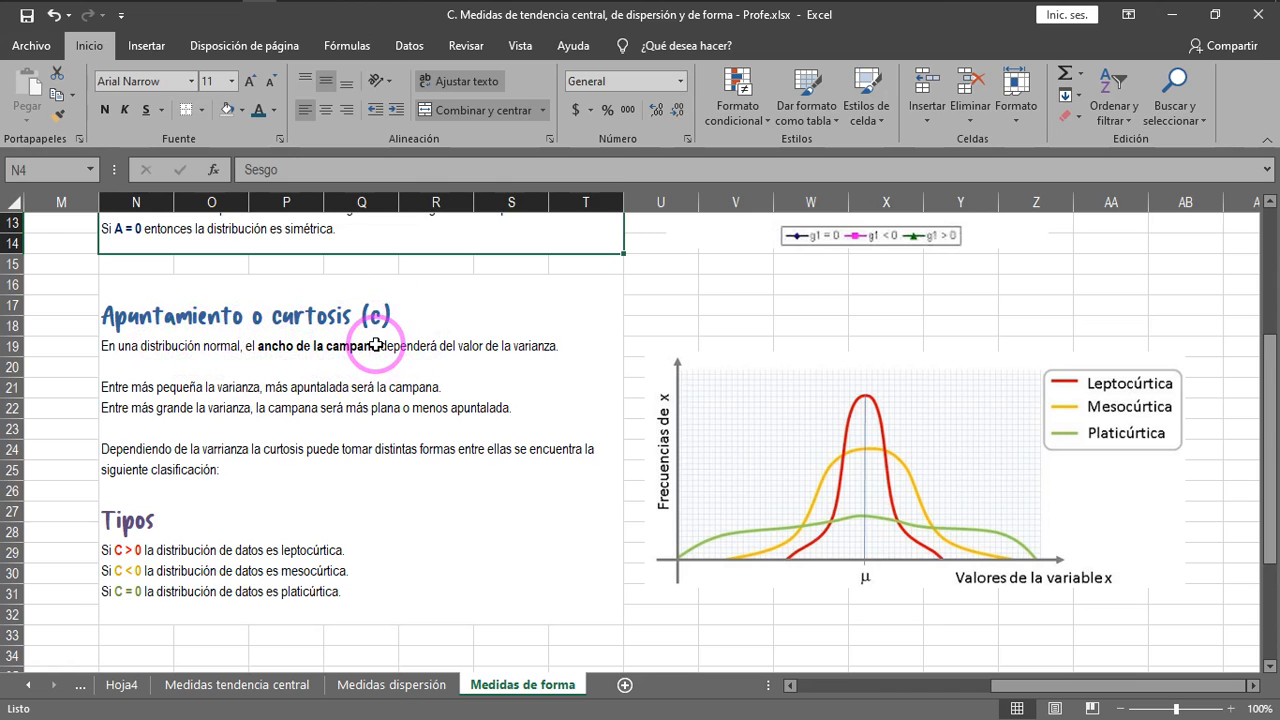
pyautogui.click(865, 487)
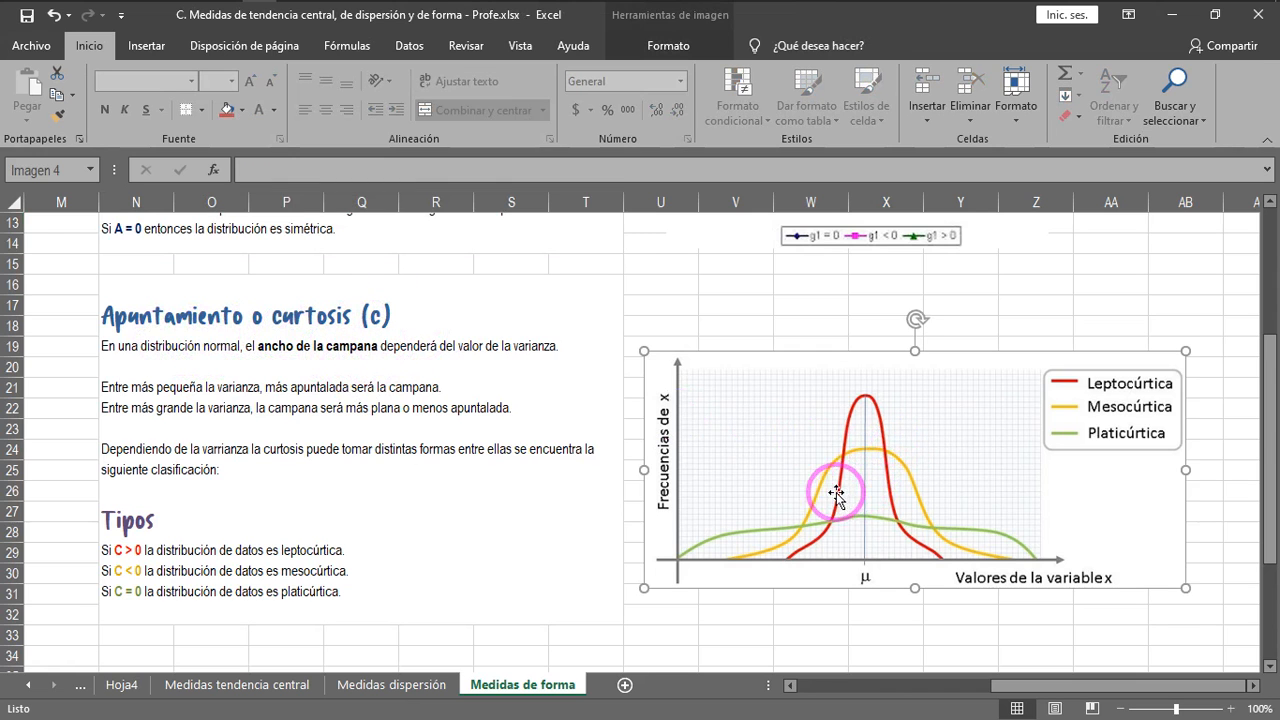